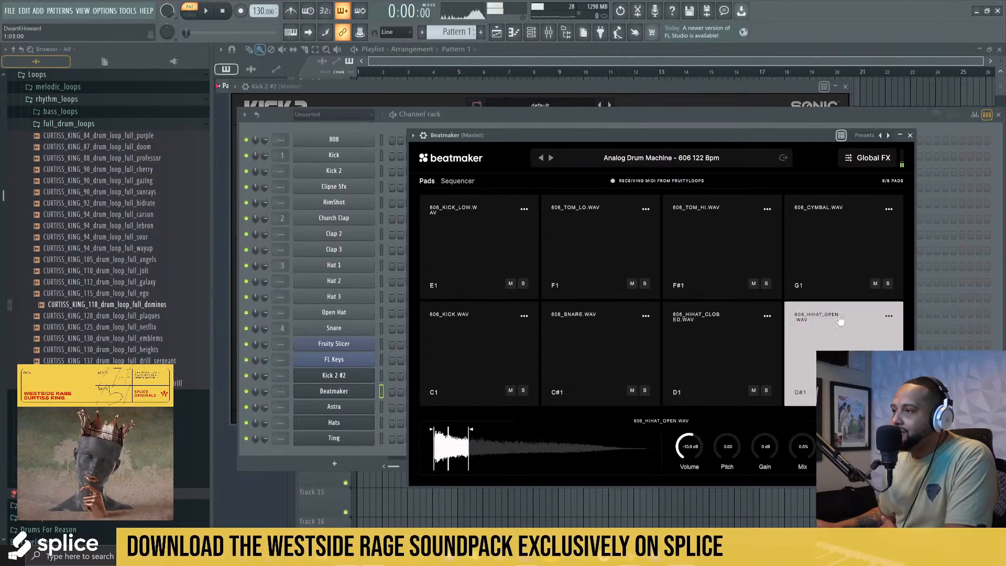
- Audition the pads of the Analog Drum Machine - 606 122 Bpm kit in Beatmaker
left_click(723, 241)
left_click(602, 236)
left_click(496, 231)
left_click(482, 326)
left_click(592, 328)
left_click(697, 322)
left_click(835, 336)
left_click(806, 277)
left_click(726, 313)
- Load the Analog Drum Machine - 808 120 Bpm kit and audition its pads
left_click(553, 160)
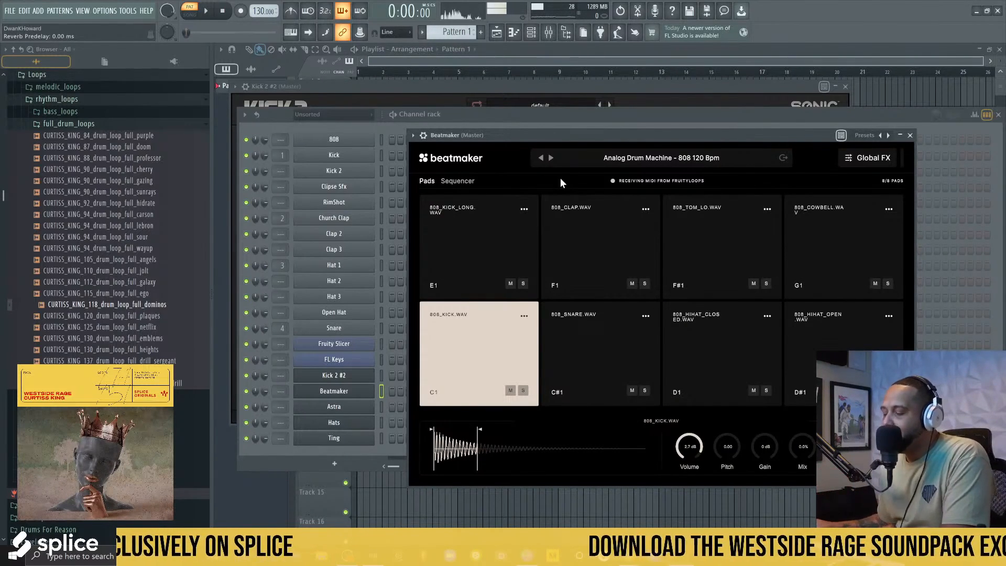
left_click(588, 341)
left_click(730, 329)
left_click(796, 310)
left_click(822, 266)
left_click(708, 257)
left_click(568, 238)
left_click(515, 260)
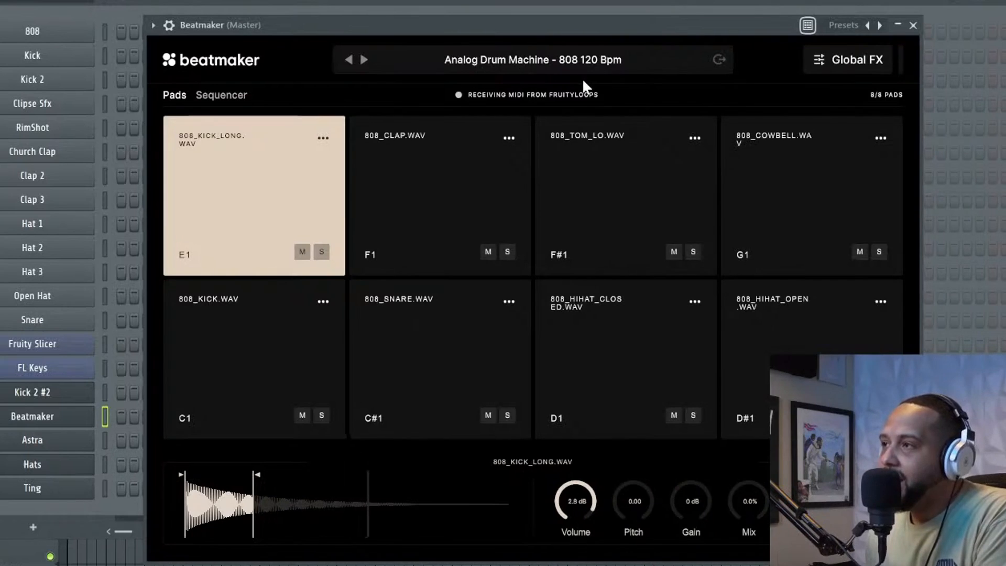
left_click(231, 387)
left_click(382, 348)
left_click(589, 344)
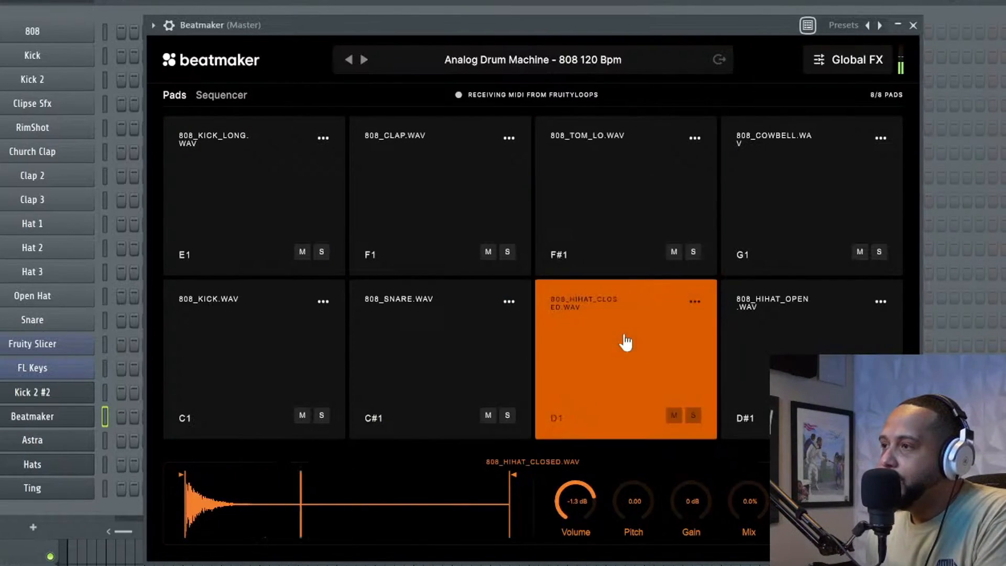
- Add the 808 closed hi-hat pad's audio clip to the channel rack as a new channel below Ting
left_click_drag(641, 24, 785, 8)
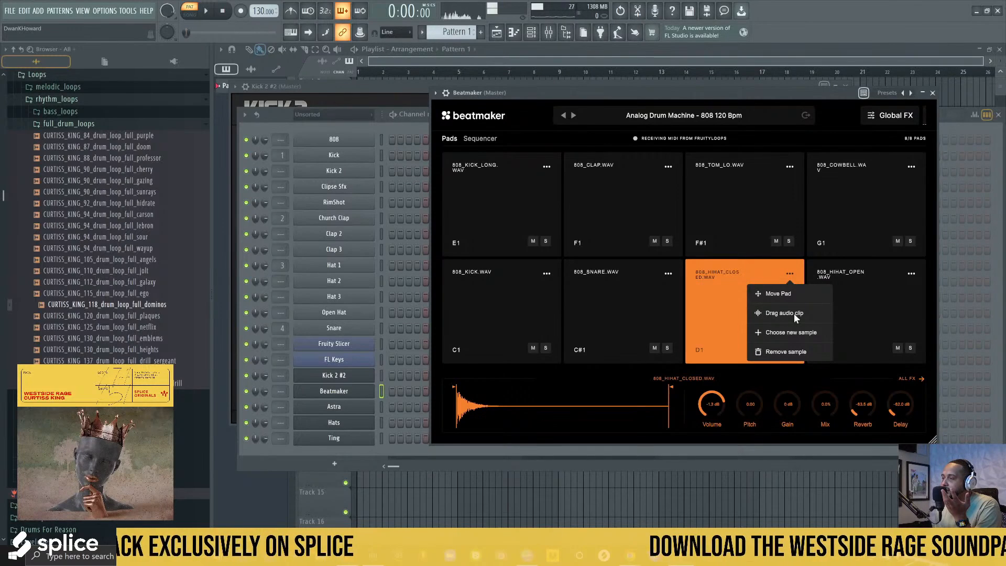
left_click_drag(746, 299, 190, 372)
left_click_drag(437, 357, 360, 454)
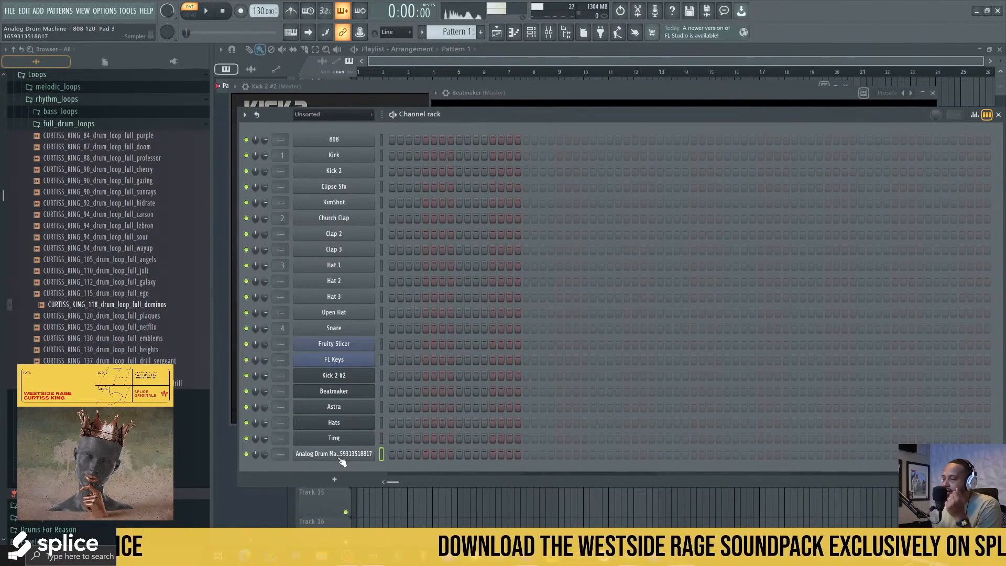
- Open the new hi-hat channel's sampler and raise the Cut amount in its precomputed effects
left_click(340, 455)
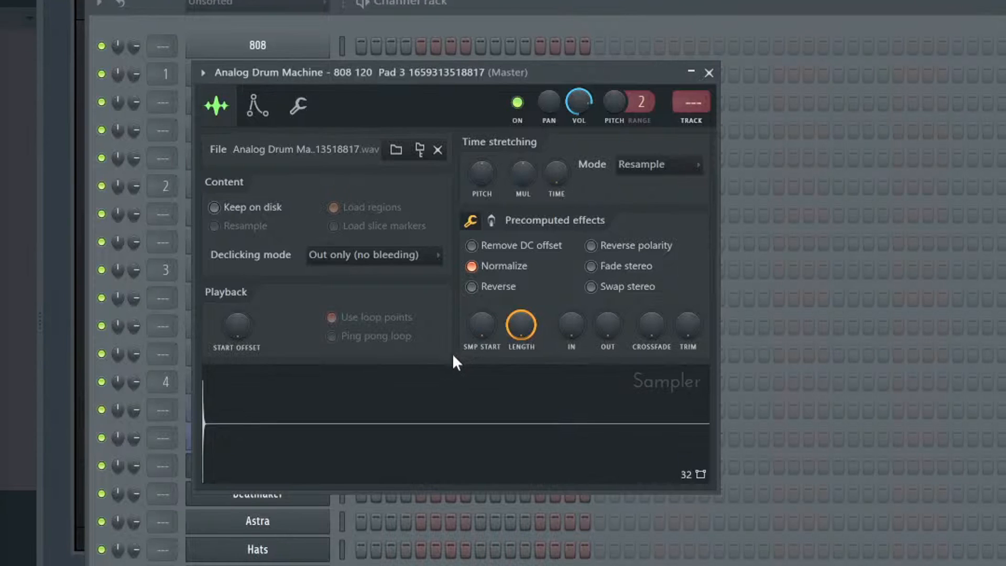
left_click(492, 220)
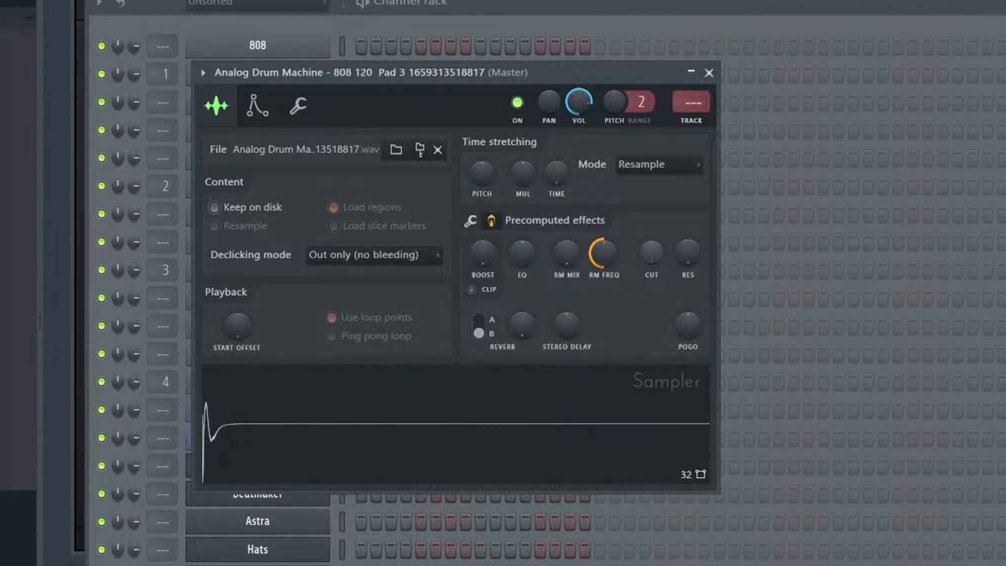
left_click_drag(652, 253, 651, 173)
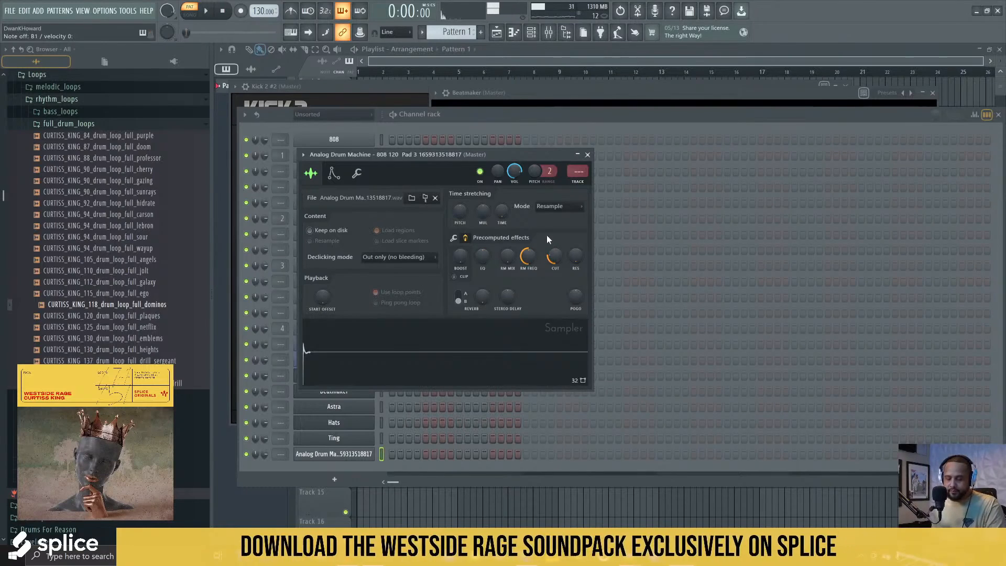
- Write three C5 notes across bars 1 and 2 in the hi-hat channel's piano roll while the pattern plays
right_click(356, 453)
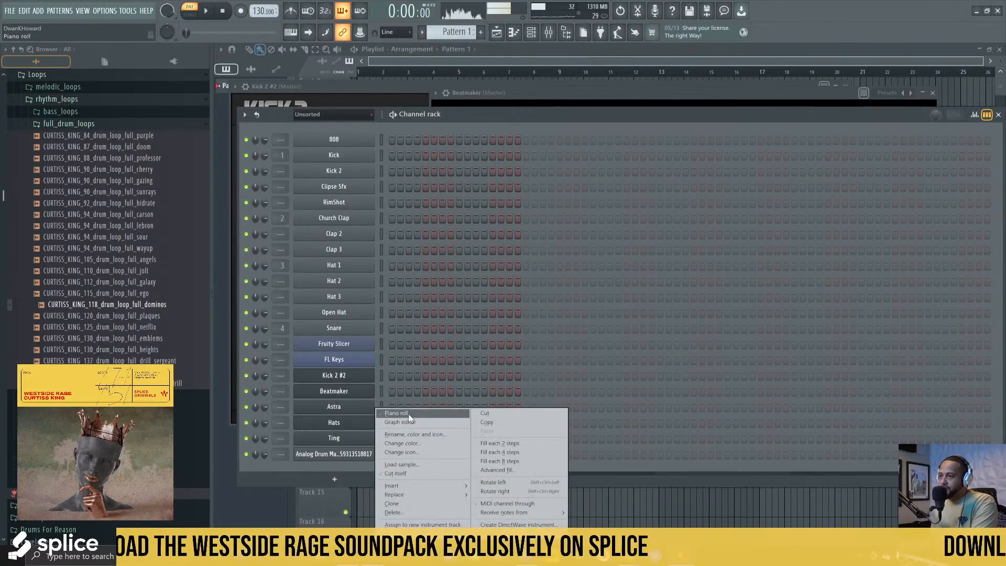
left_click(411, 413)
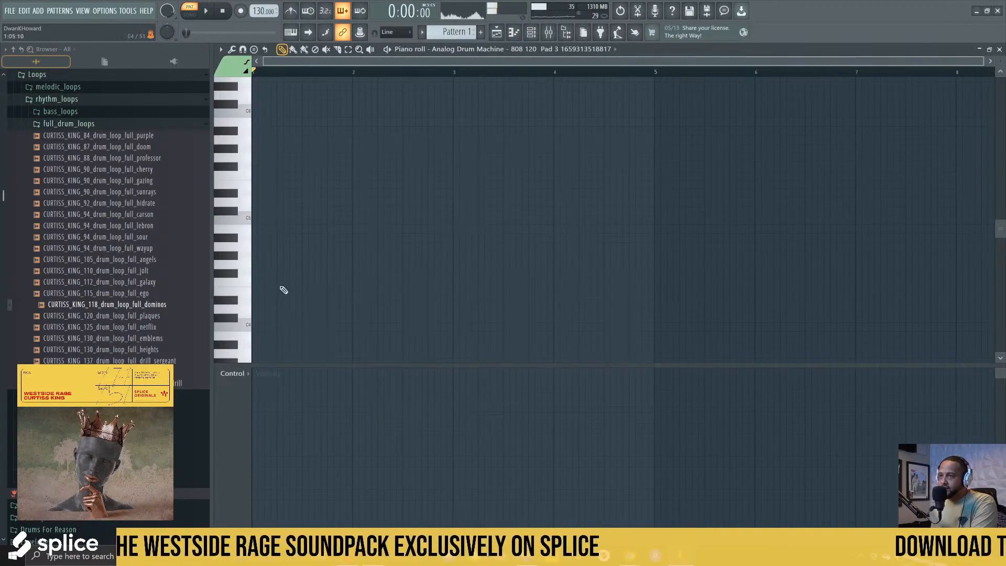
left_click(257, 220)
key("space")
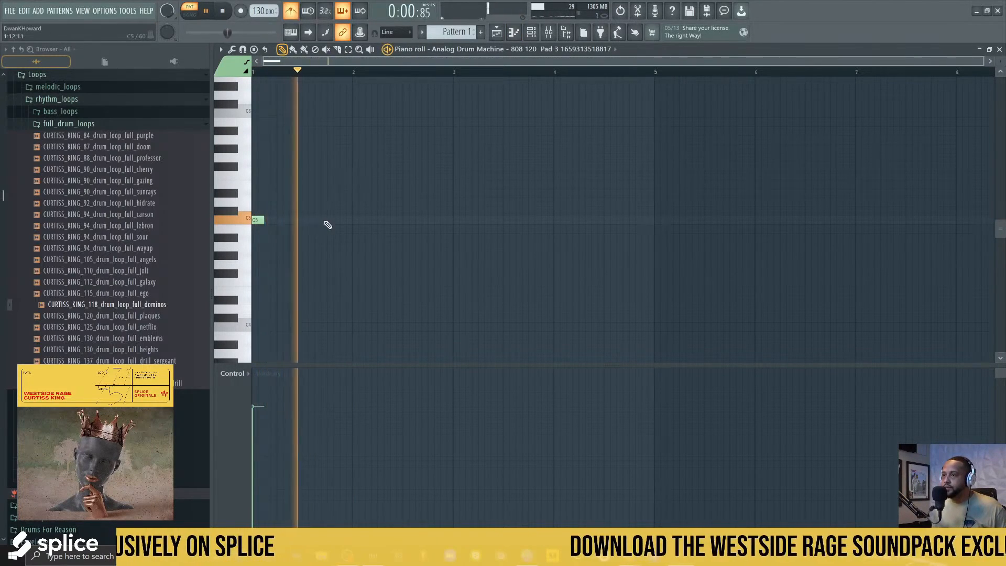
left_click(329, 220)
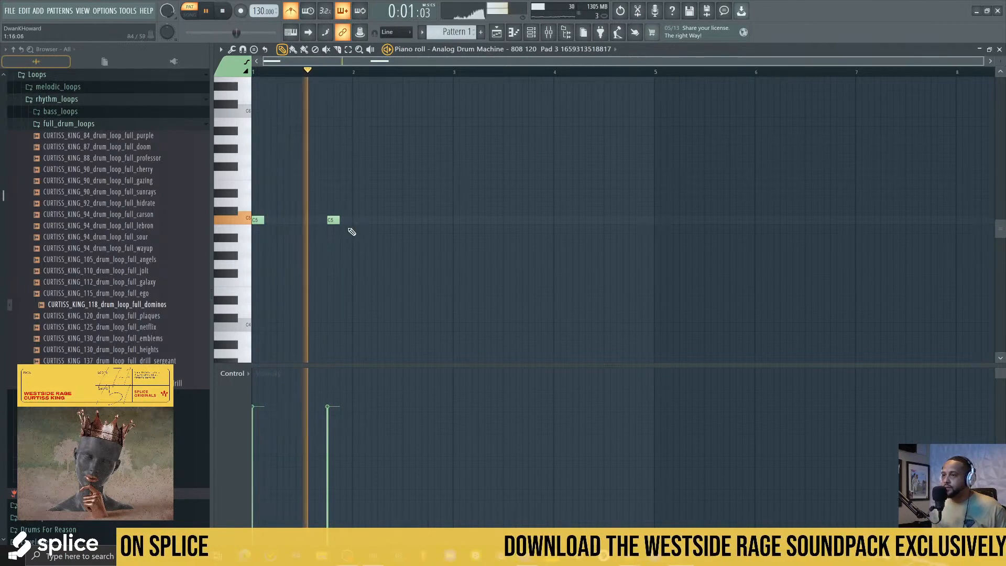
left_click(383, 222)
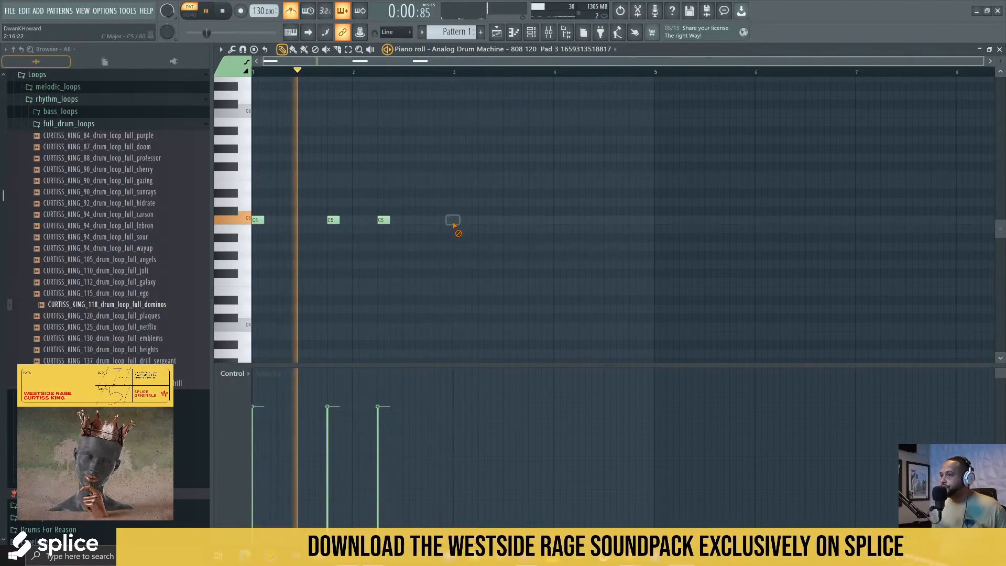
left_click(999, 49)
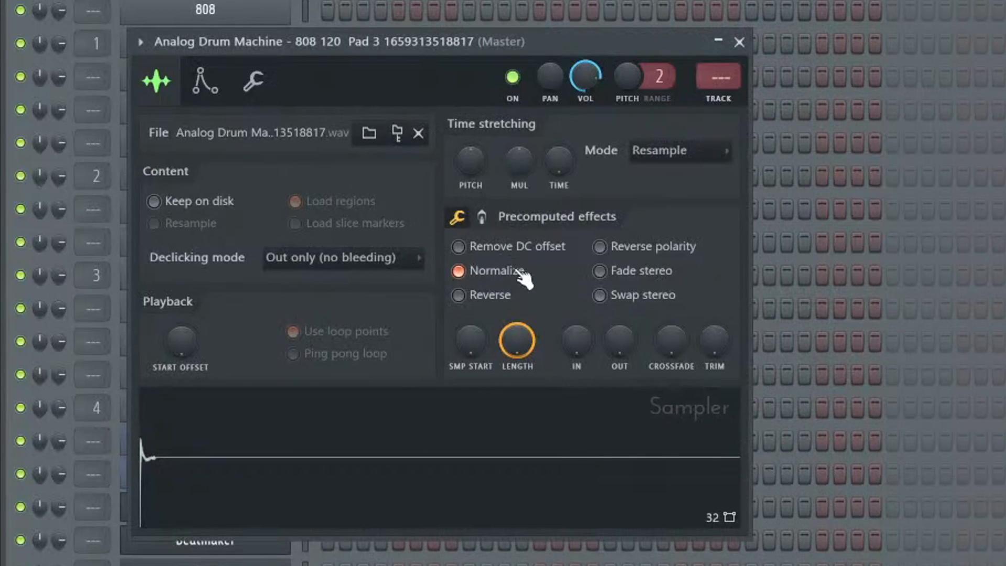
- Raise the hi-hat sample's Pogo effect and time-stretching Time, and look over its volume envelope
left_click(483, 217)
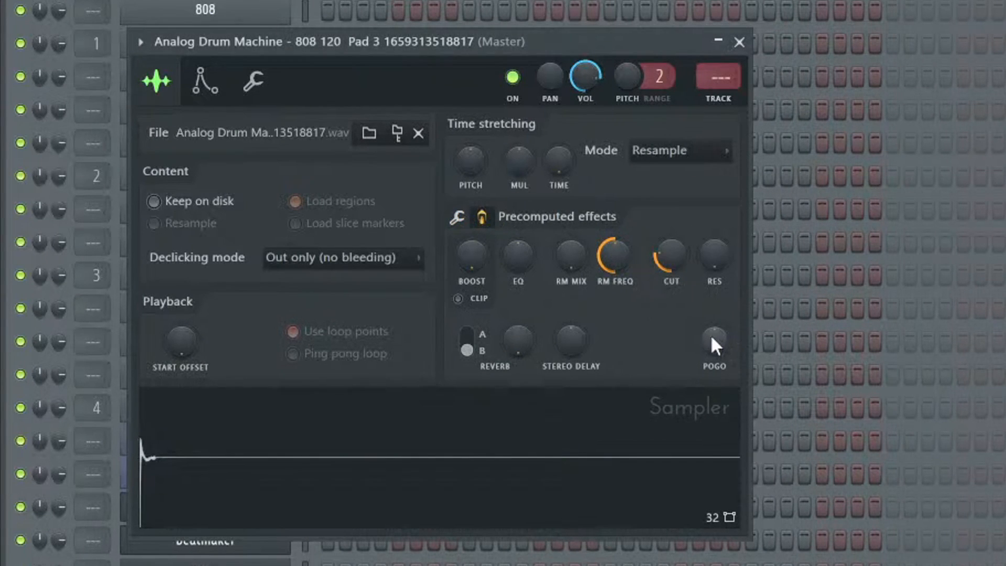
left_click_drag(715, 342, 714, 330)
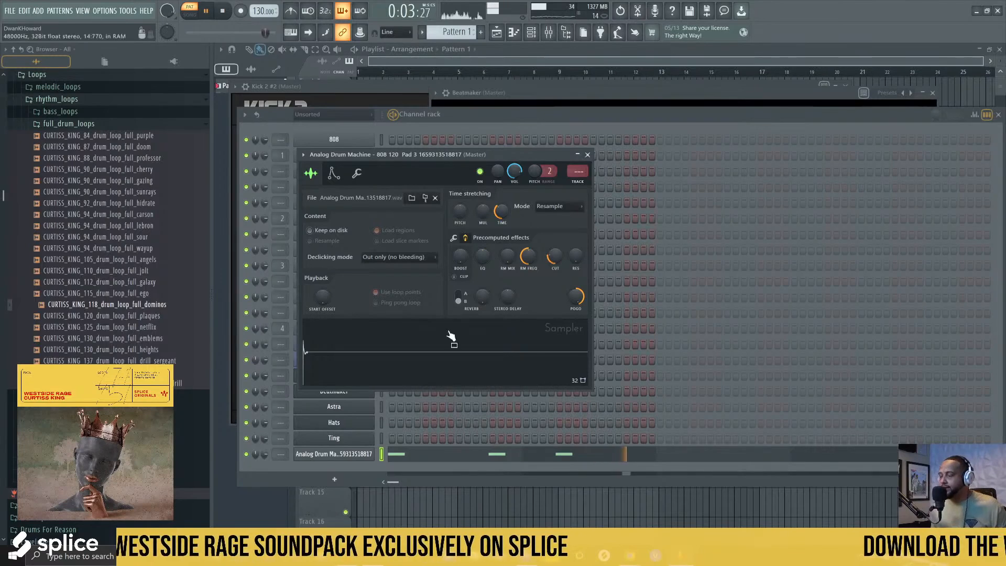
left_click(205, 81)
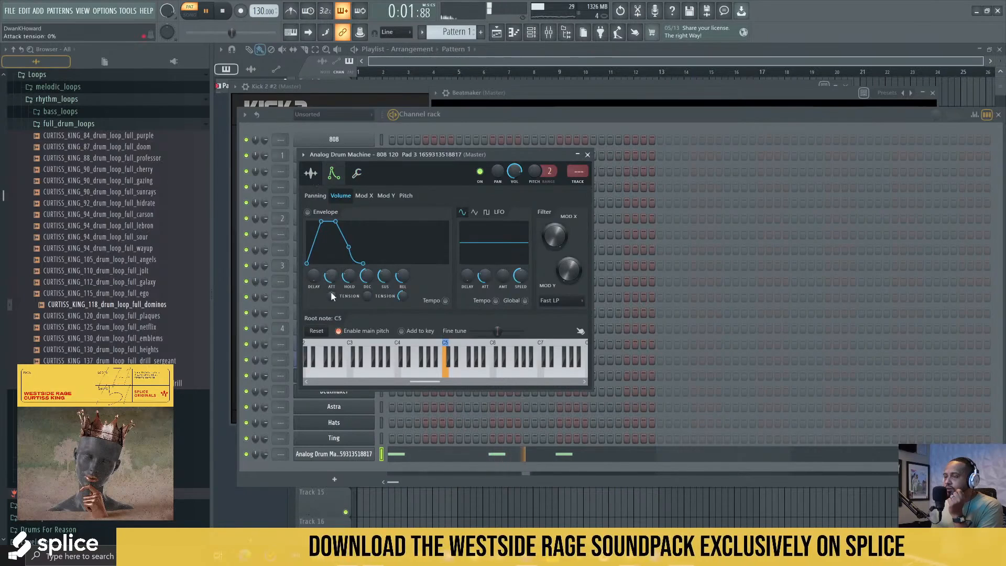
- Shorten the hi-hat sample with the precomputed Length setting and close the sampler
left_click(310, 172)
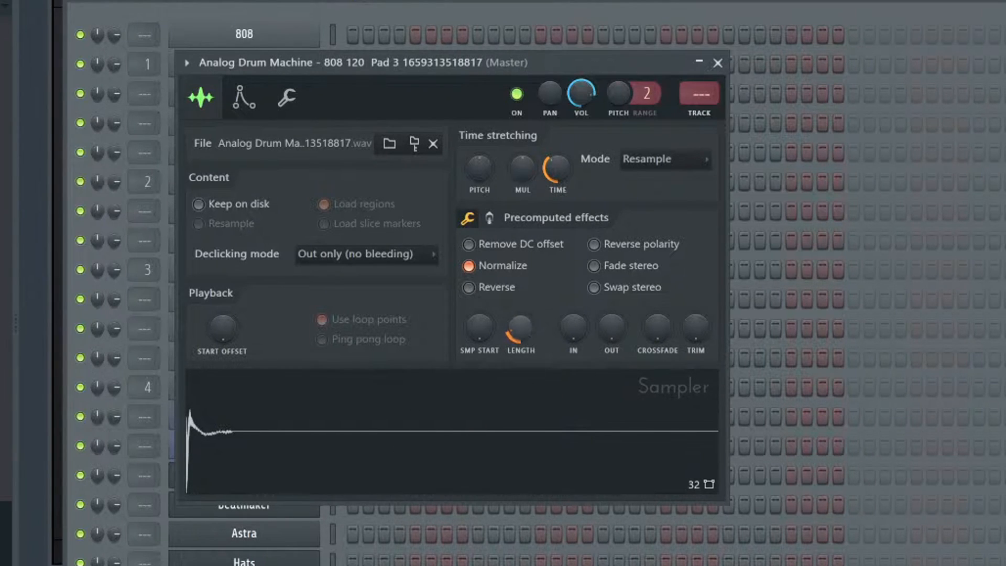
left_click_drag(520, 328, 521, 338)
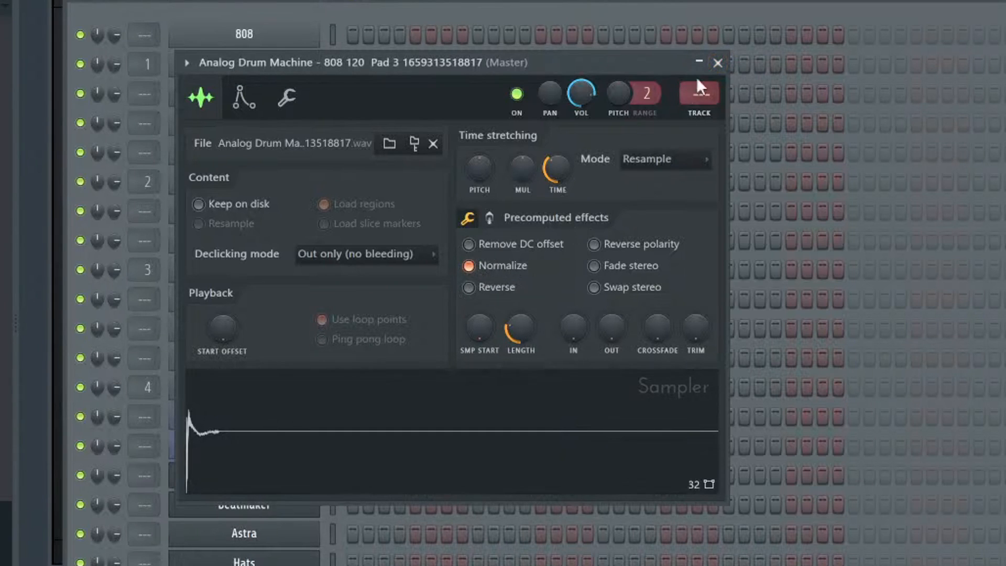
left_click(717, 63)
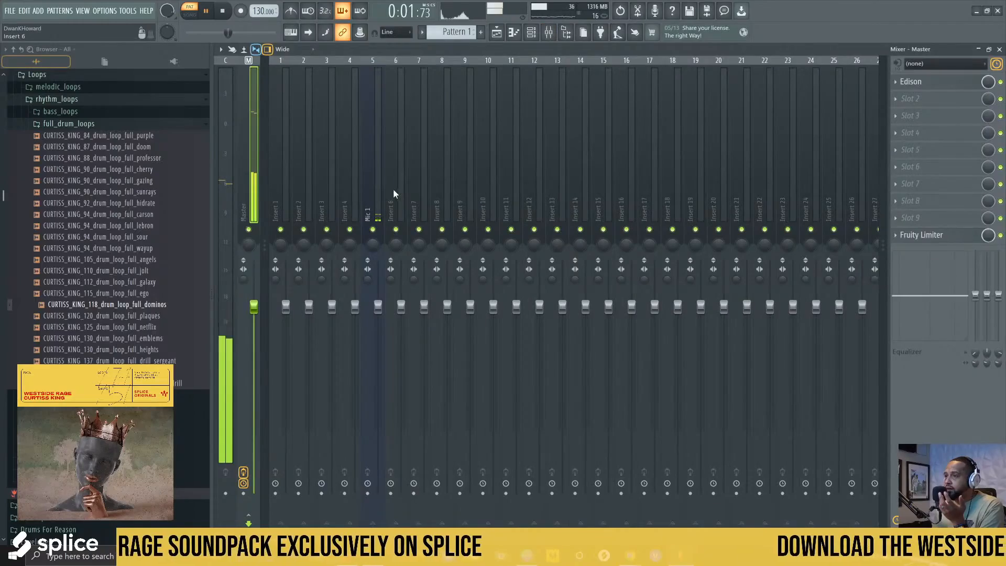
- Route the hi-hat channel to mixer track Insert 1
left_click(396, 193)
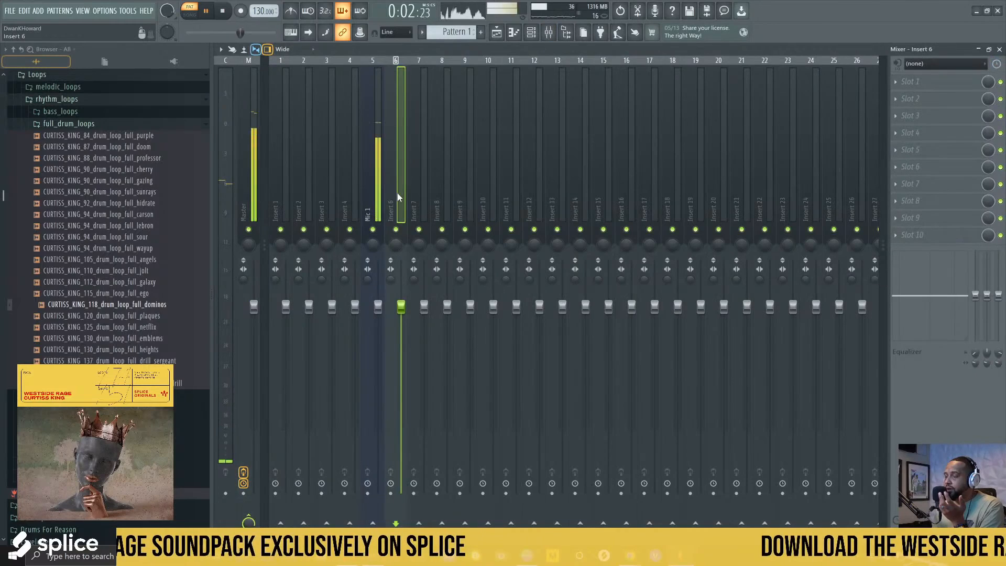
right_click(288, 209)
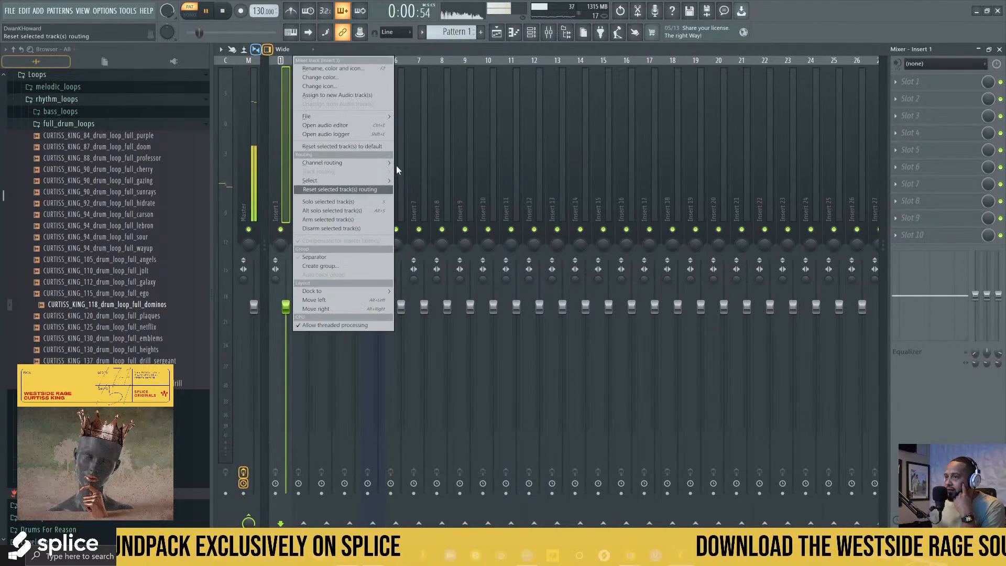
mouse_move(384, 166)
left_click(450, 162)
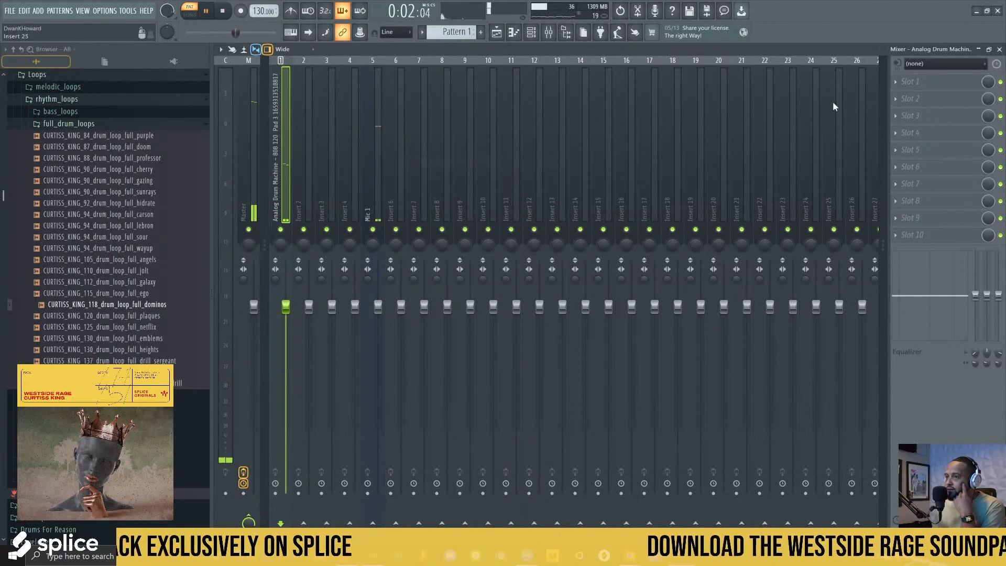
- Load Fruity Parametric EQ 2 into the first effect slot of the hi-hat's mixer track
left_click(923, 81)
mouse_move(922, 95)
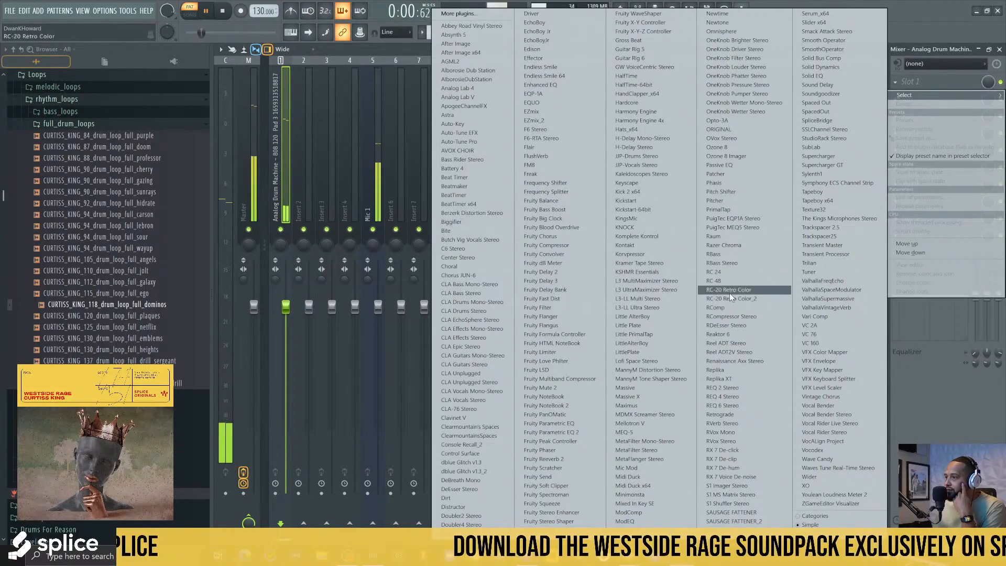
left_click(583, 432)
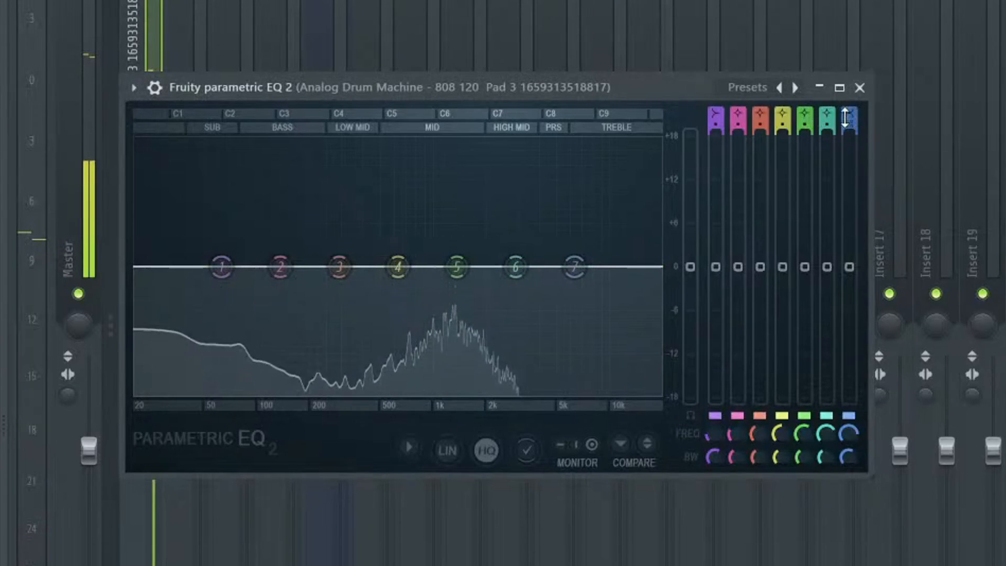
- Make EQ band 7 a steep low-pass near 500 Hz and boost band 2 at about 172 Hz
scroll(849, 113, "down", 6)
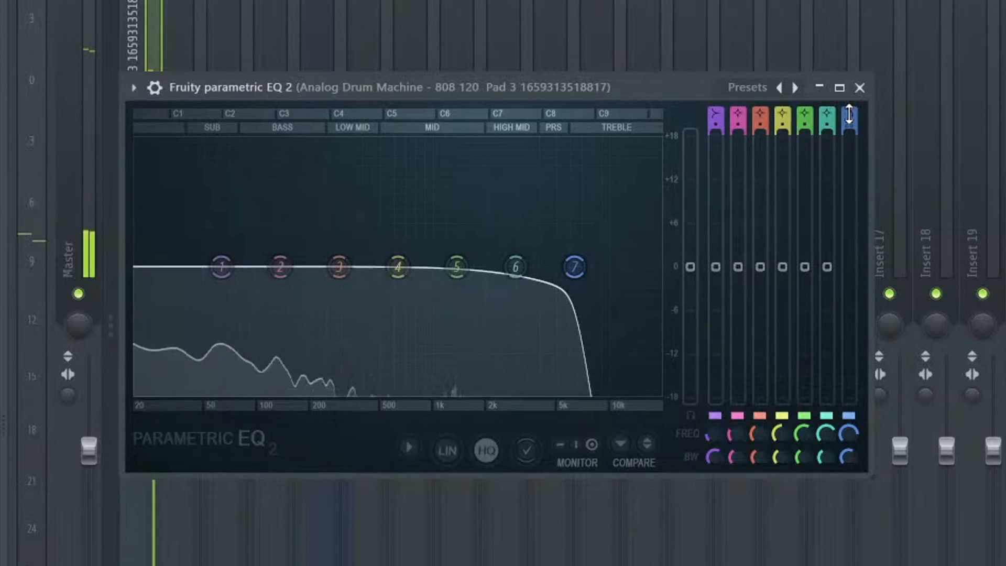
left_click_drag(575, 267, 377, 266)
left_click_drag(280, 267, 297, 168)
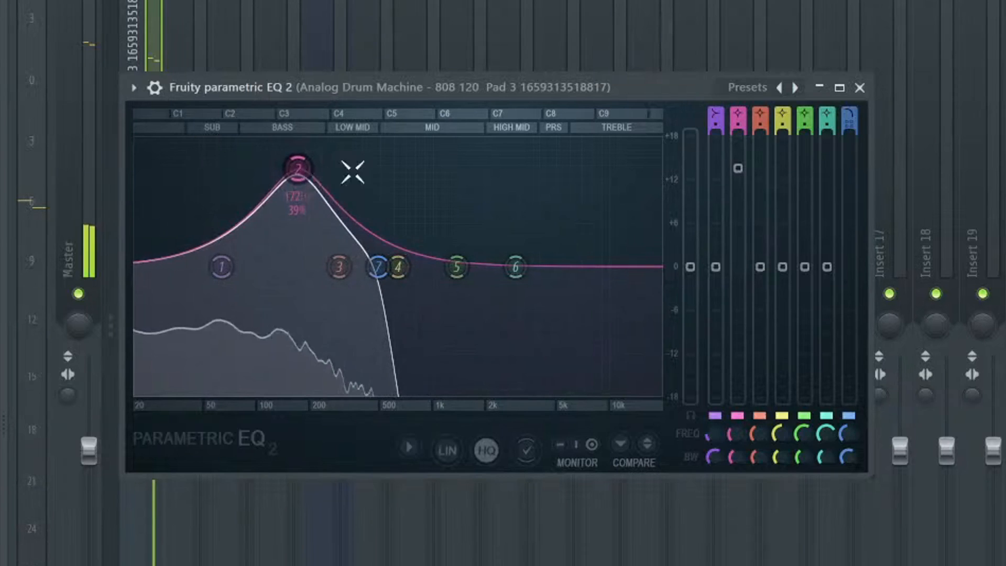
- Make EQ band 1 a high-pass with its cutoff near 100 Hz, and reduce band 2's boost
scroll(715, 111, "down", 1)
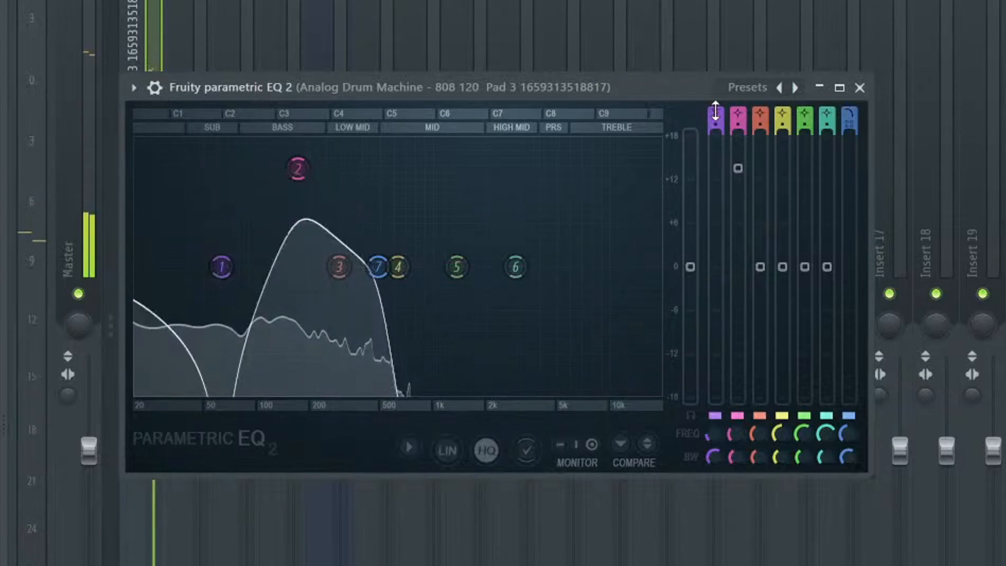
scroll(716, 111, "down", 1)
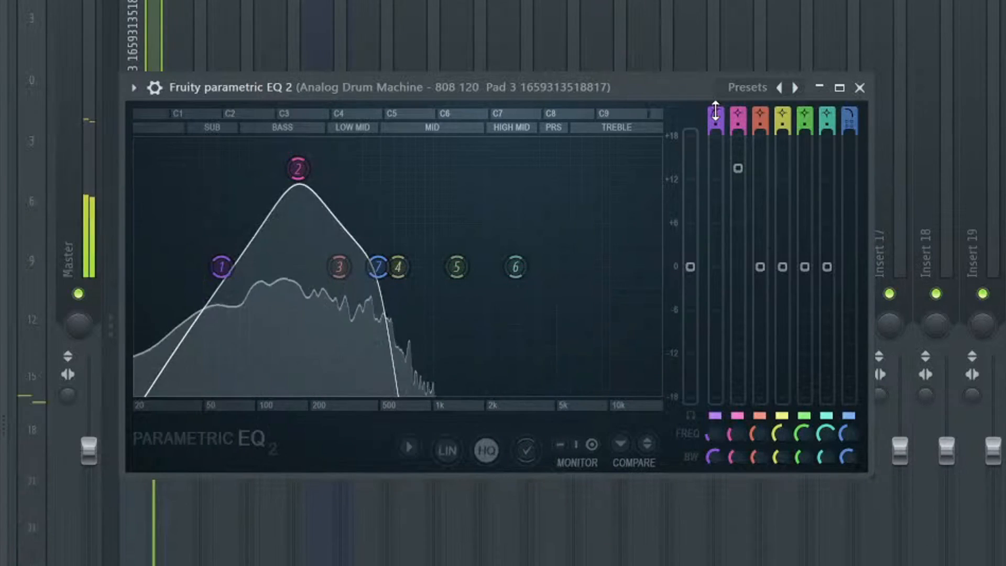
left_click_drag(222, 268, 202, 266)
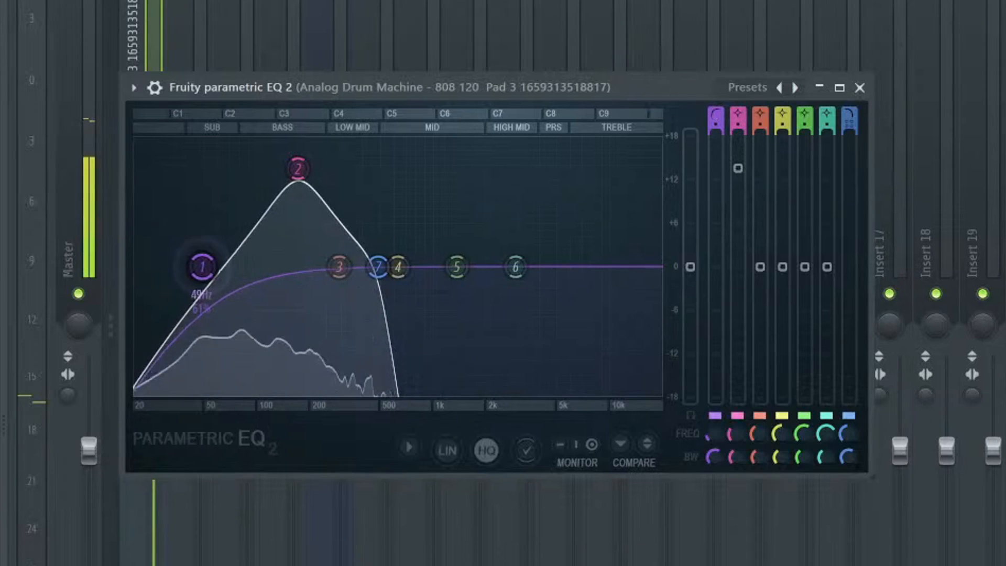
left_click_drag(298, 168, 306, 224)
left_click_drag(203, 267, 254, 267)
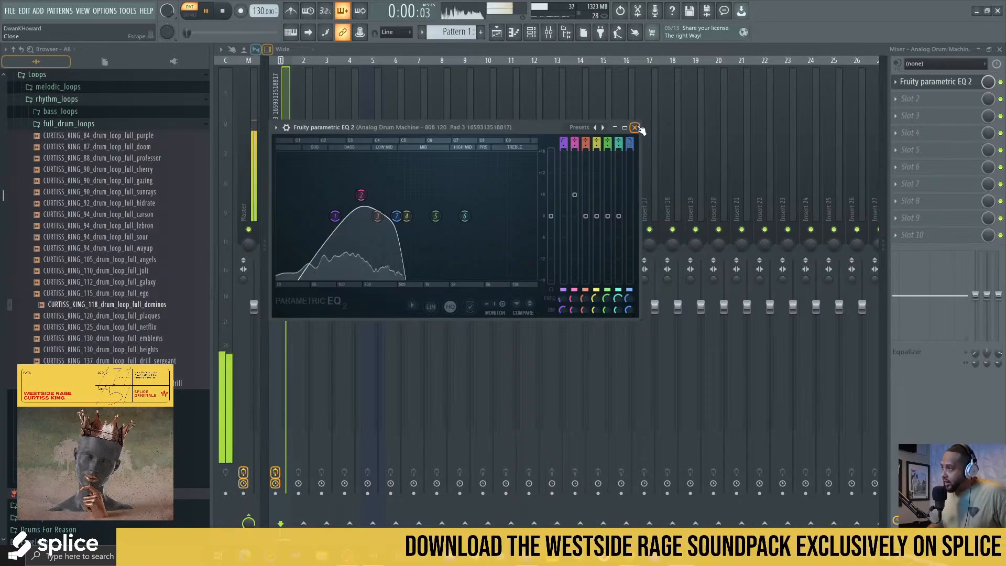
left_click(859, 88)
left_click(954, 82)
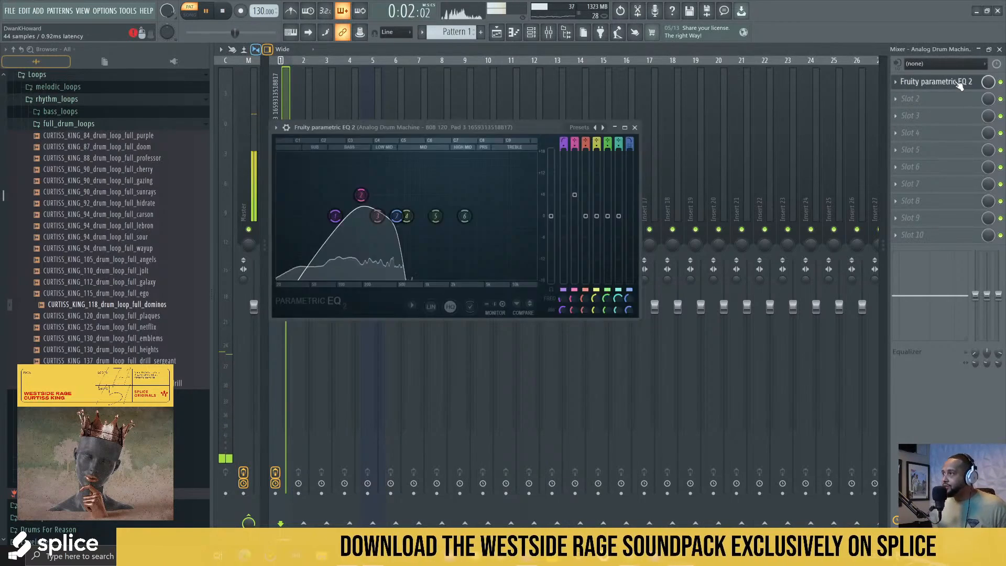
left_click(954, 83)
left_click(953, 83)
left_click(953, 83)
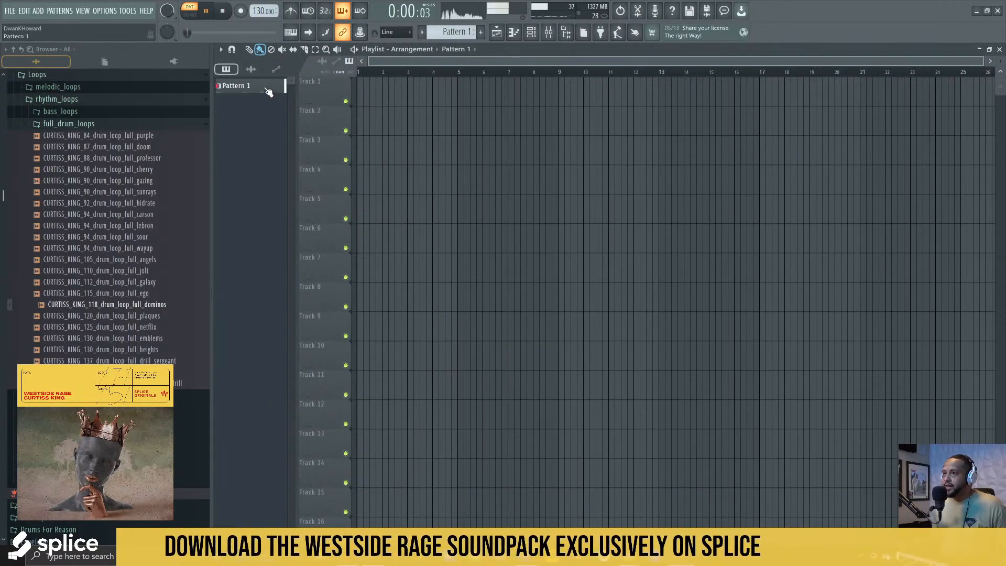
- Place Pattern 1 at the start of Track 1 in the playlist and play it in song mode
left_click_drag(236, 86, 362, 87)
key("space")
left_click(191, 17)
key("space")
- Shorten the Pattern 1 clip on Track 1 and consolidate it into an audio clip
left_click_drag(407, 92, 366, 92)
key("space")
key("space")
key("space")
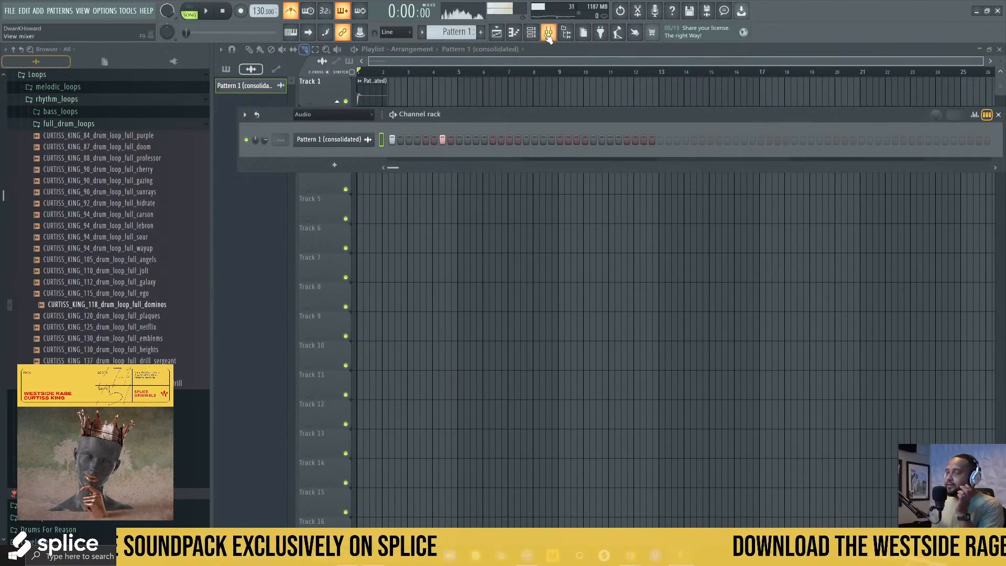
- Route the consolidated Pattern 1 channel to mixer insert 2 and load KNOCK in its first effect slot
left_click(548, 33)
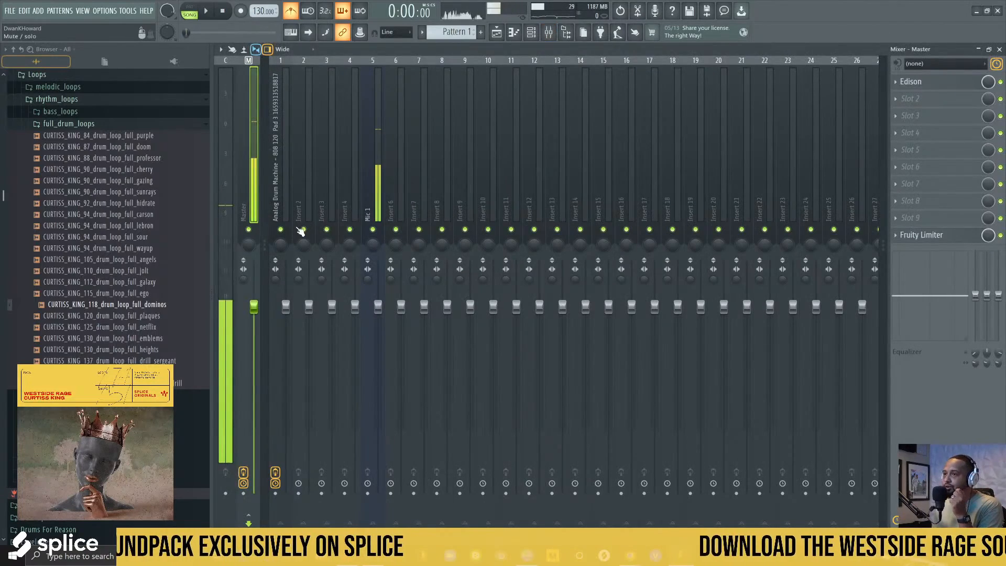
right_click(311, 205)
mouse_move(403, 162)
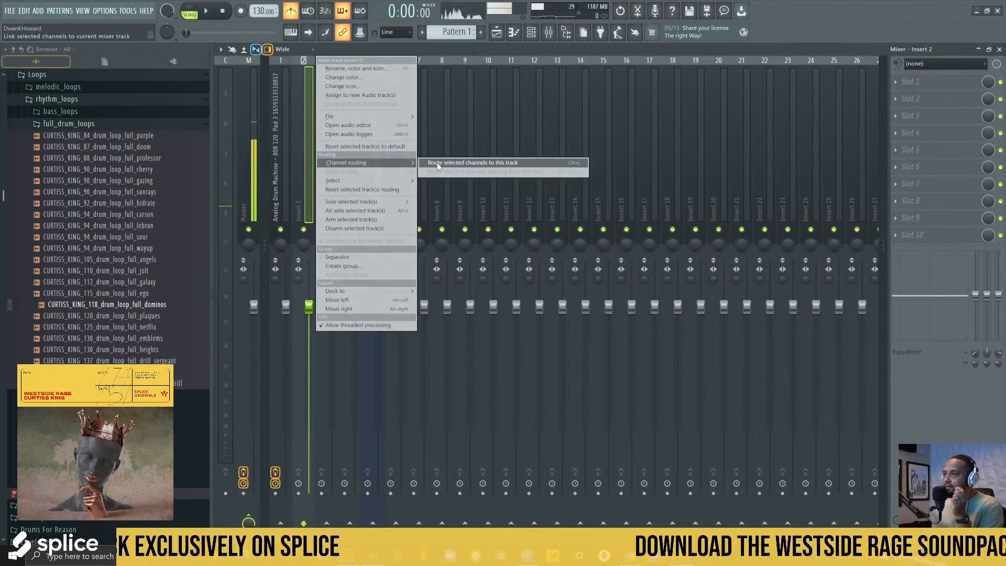
left_click(438, 166)
left_click(910, 81)
mouse_move(904, 95)
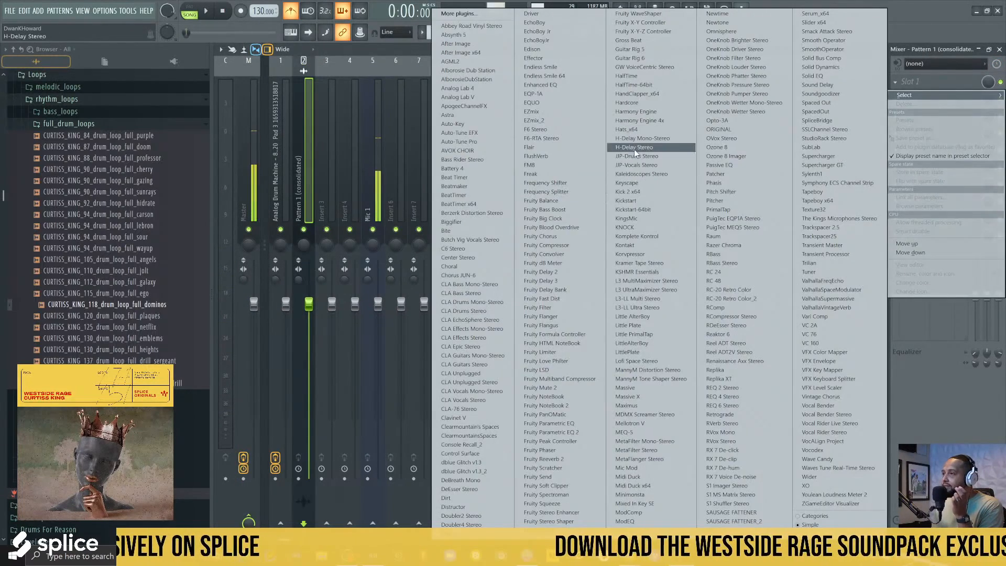
left_click(625, 227)
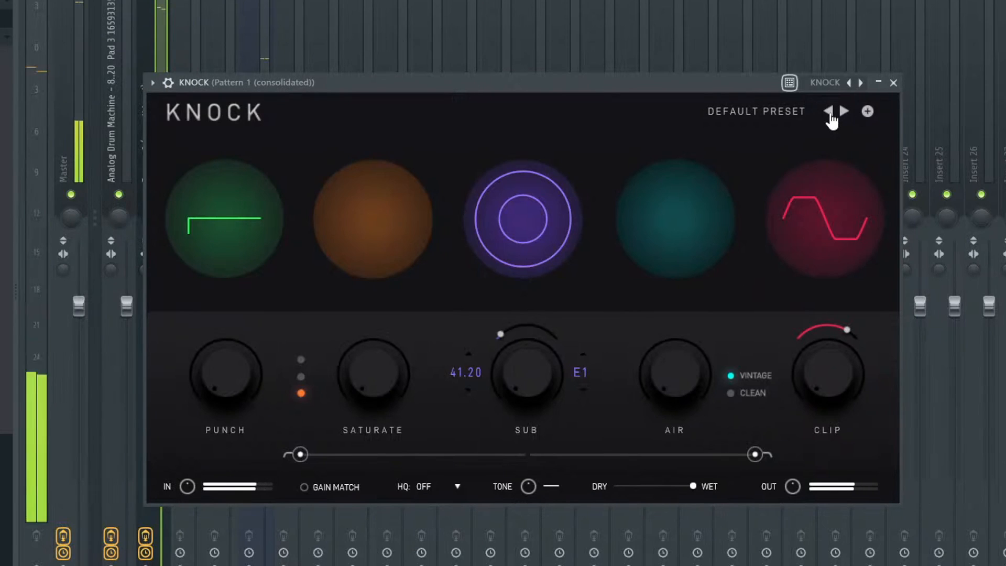
- Browse through KNOCK's presets and load DECAP - OVERLY PUNCHY
left_click(755, 174)
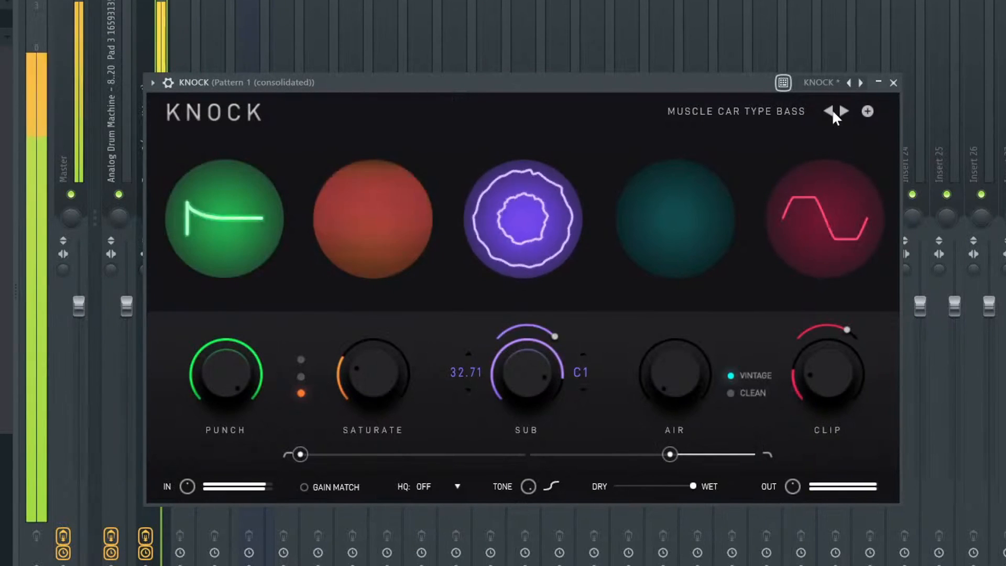
left_click(828, 111)
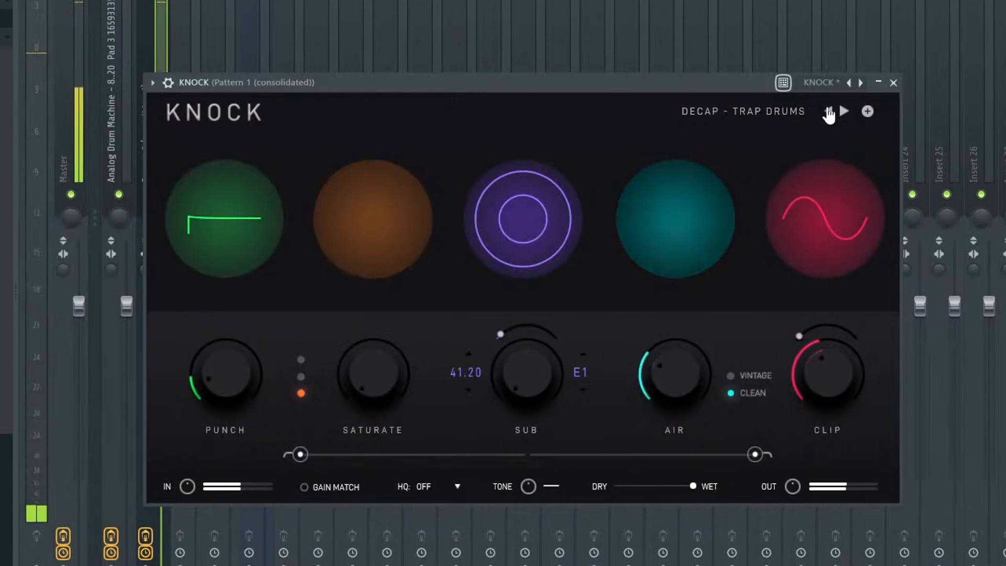
left_click(828, 111)
left_click(828, 112)
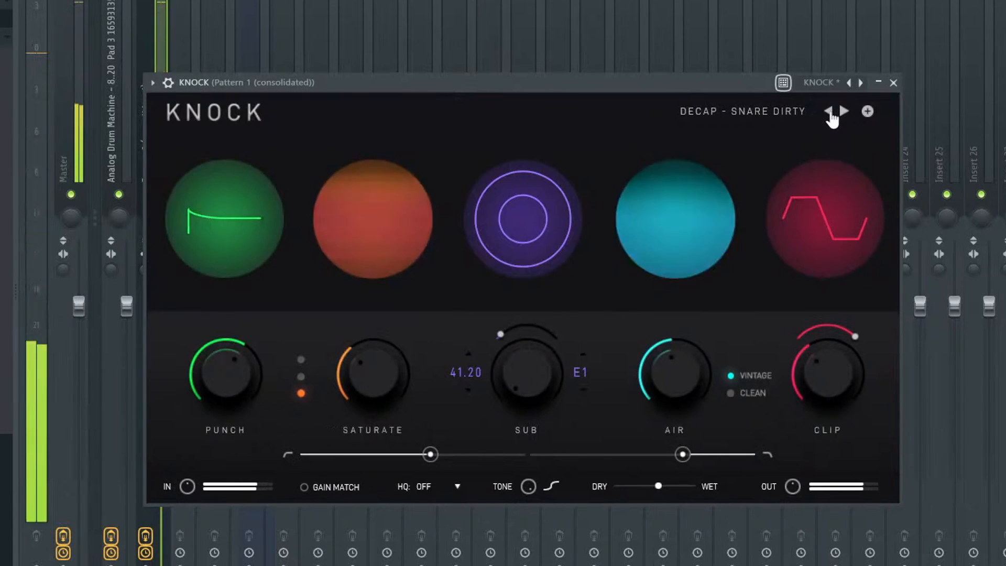
left_click(830, 112)
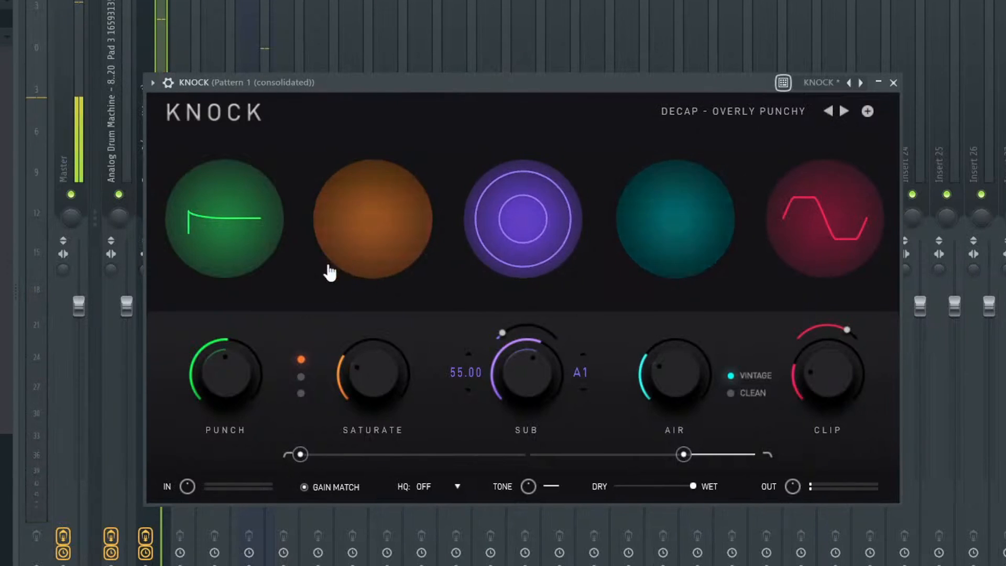
- Raise KNOCK's Punch close to maximum, and darken the sound by lowering the high-cut filter to mid-range and reducing Tone
left_click_drag(258, 375, 209, 278)
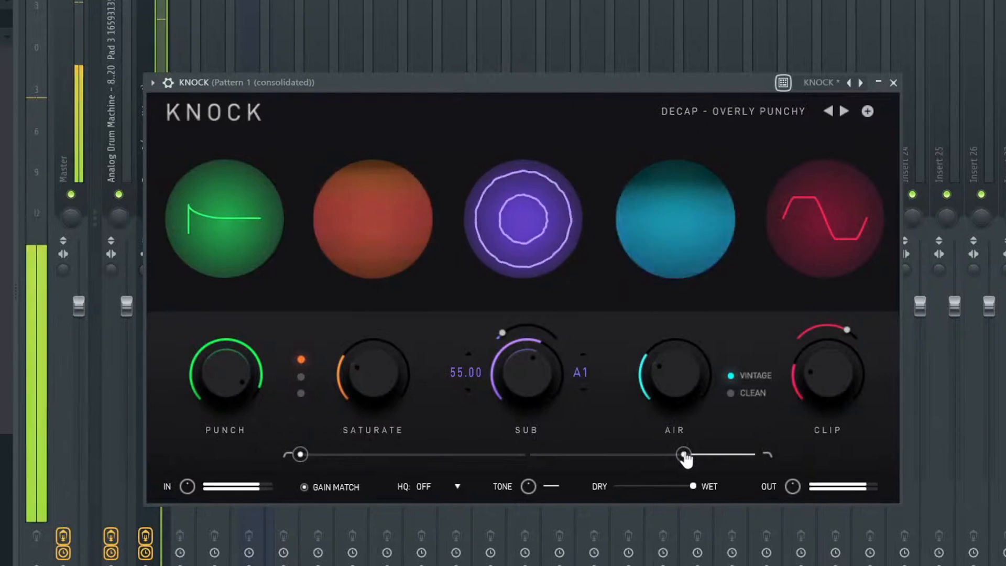
left_click_drag(602, 455, 538, 454)
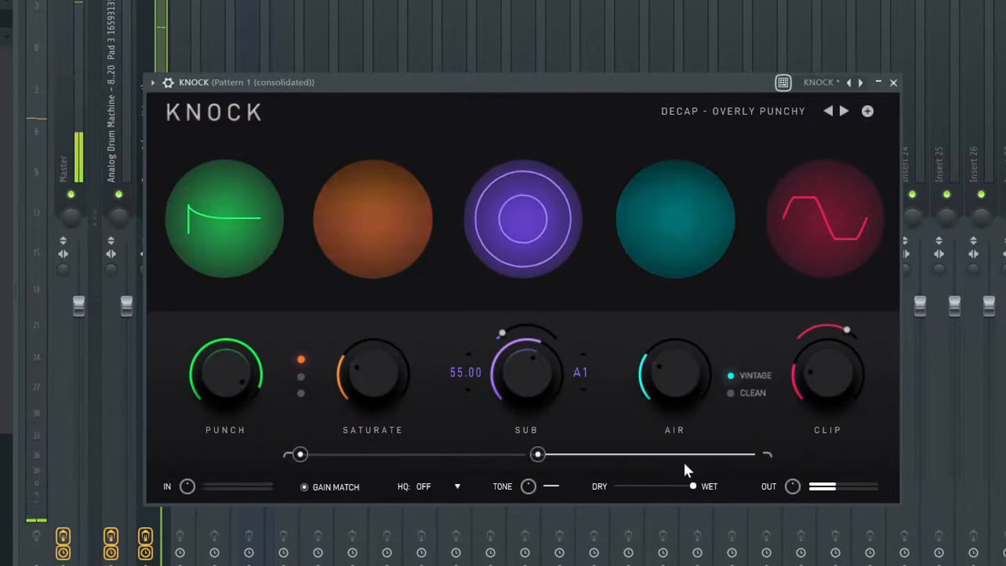
left_click_drag(527, 492, 540, 554)
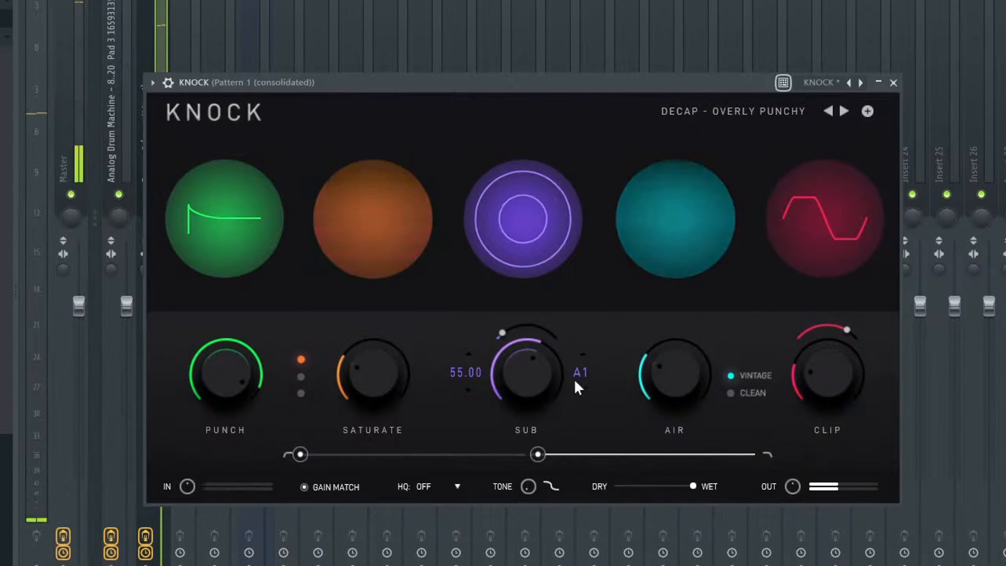
- Tune KNOCK's sub to C2 (65.40) with a longer decay and higher amount, and reduce the Clip amount and shape
left_click_drag(580, 373, 570, 344)
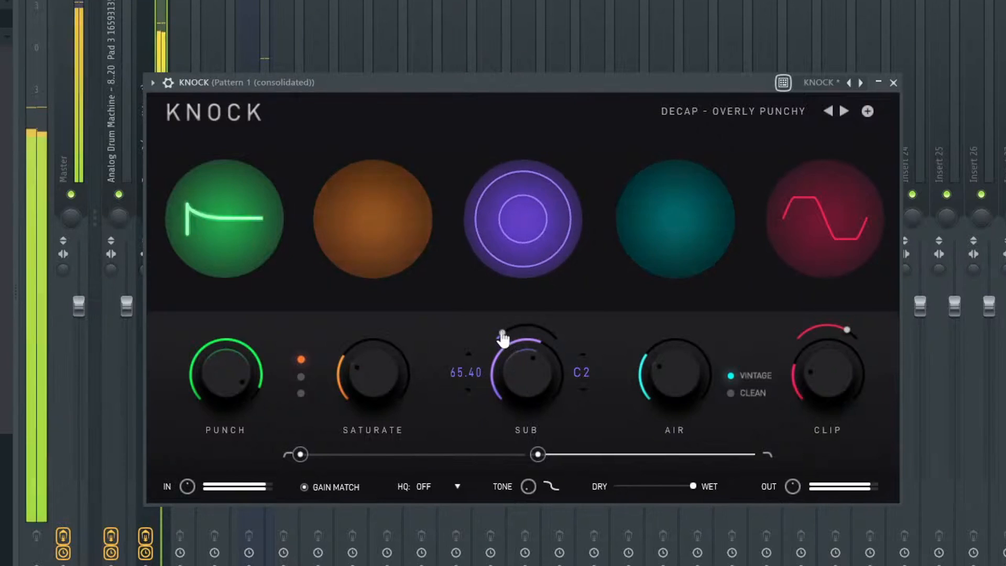
left_click_drag(503, 340, 536, 302)
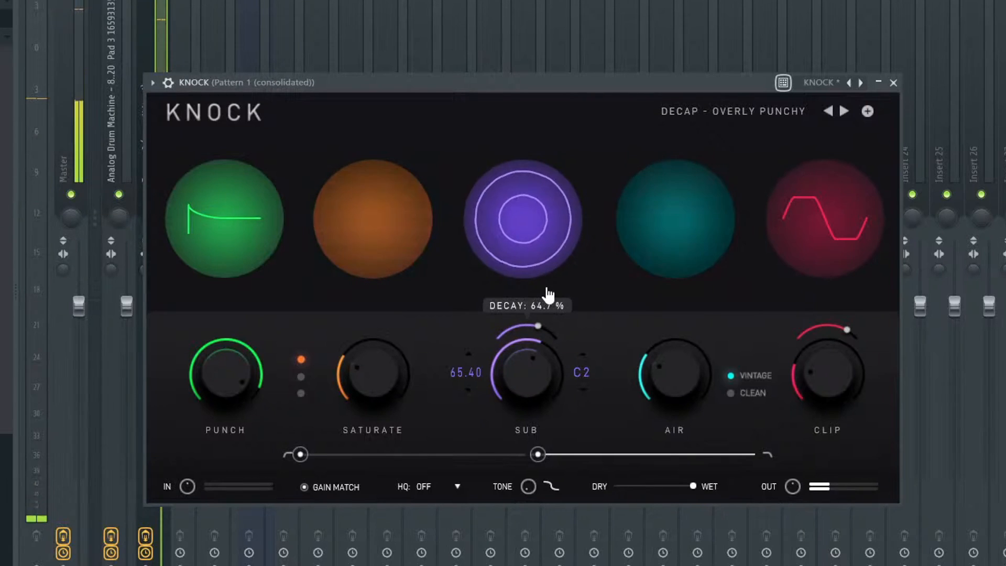
left_click_drag(528, 317, 529, 341)
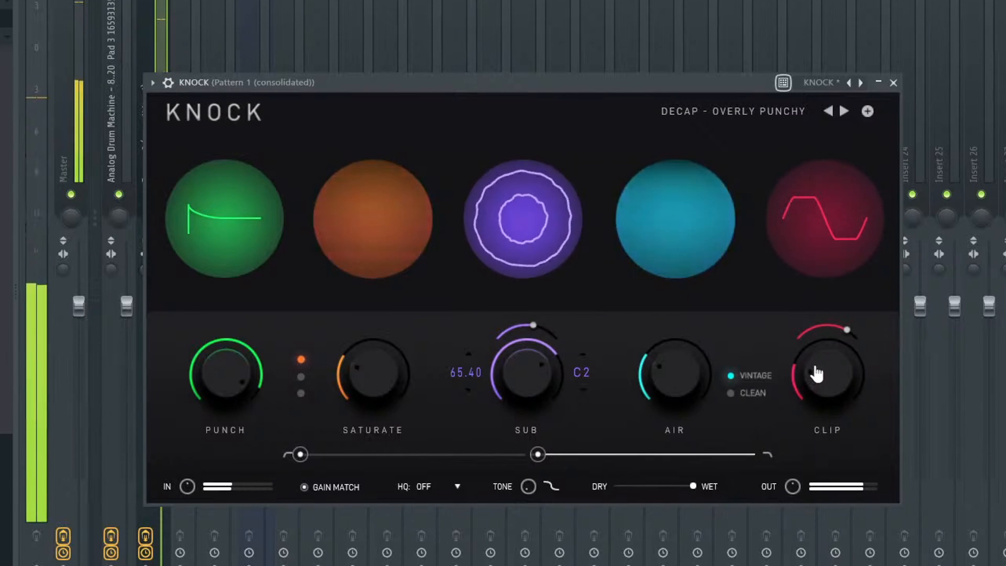
left_click_drag(817, 375, 792, 369)
left_click_drag(844, 341, 759, 329)
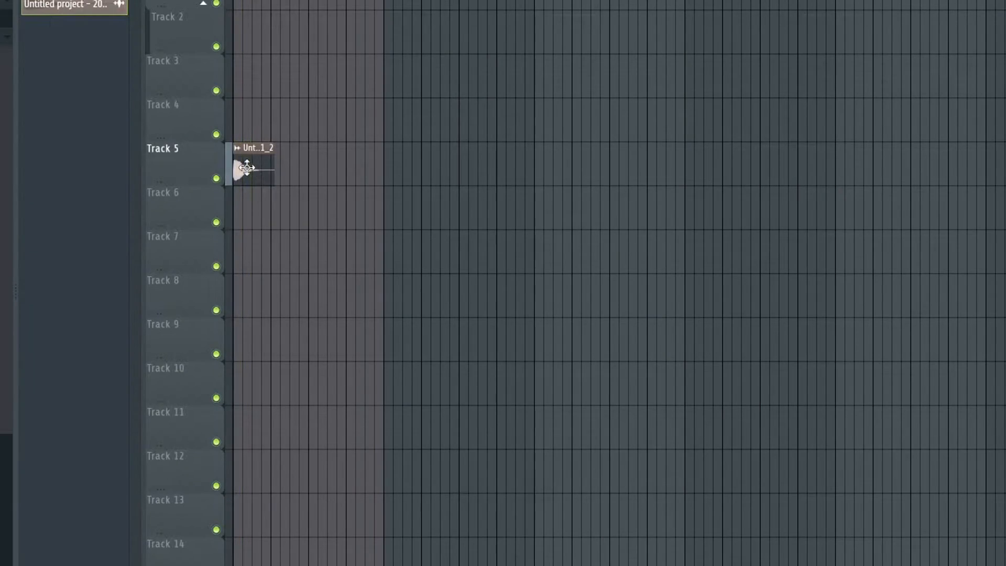
- Inspect the precomputed effects of the resampled clip on Track 5 and view all channels in the channel rack
double_click(247, 168)
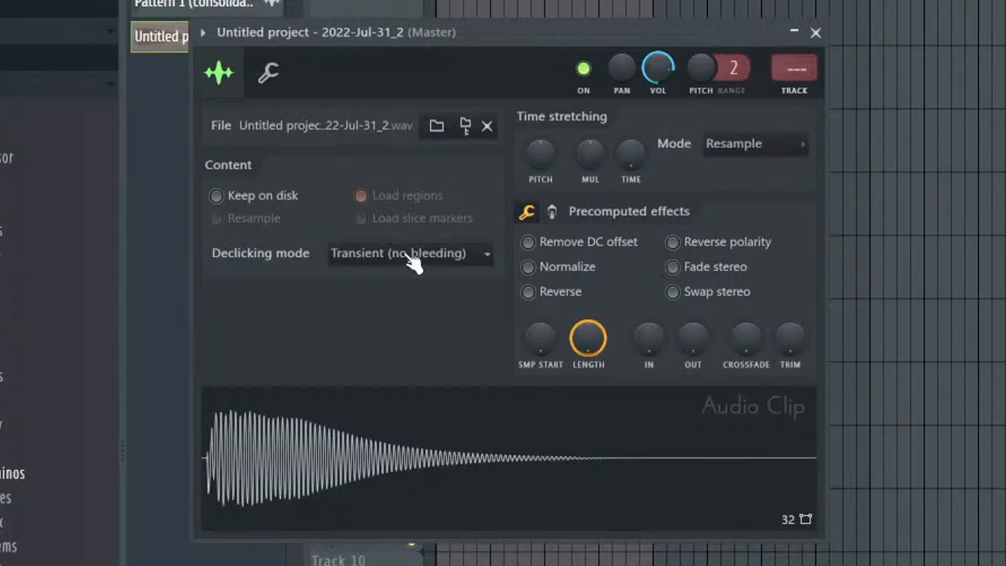
left_click(552, 212)
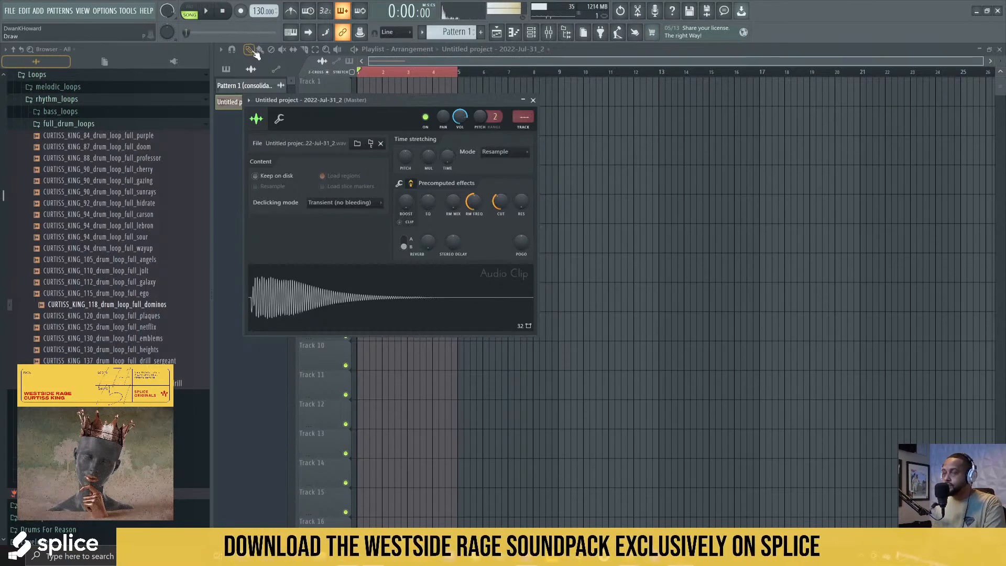
left_click(255, 51)
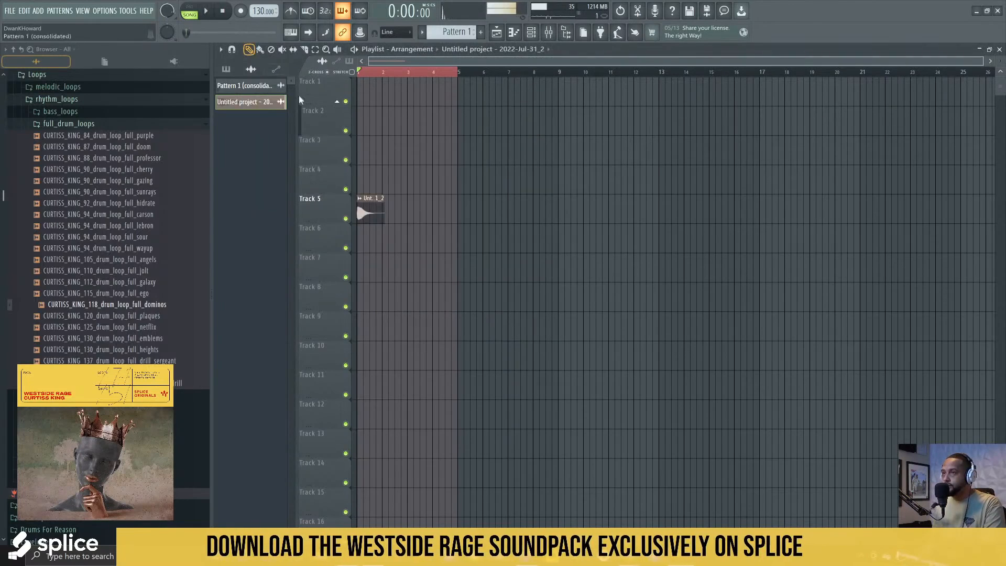
left_click(532, 34)
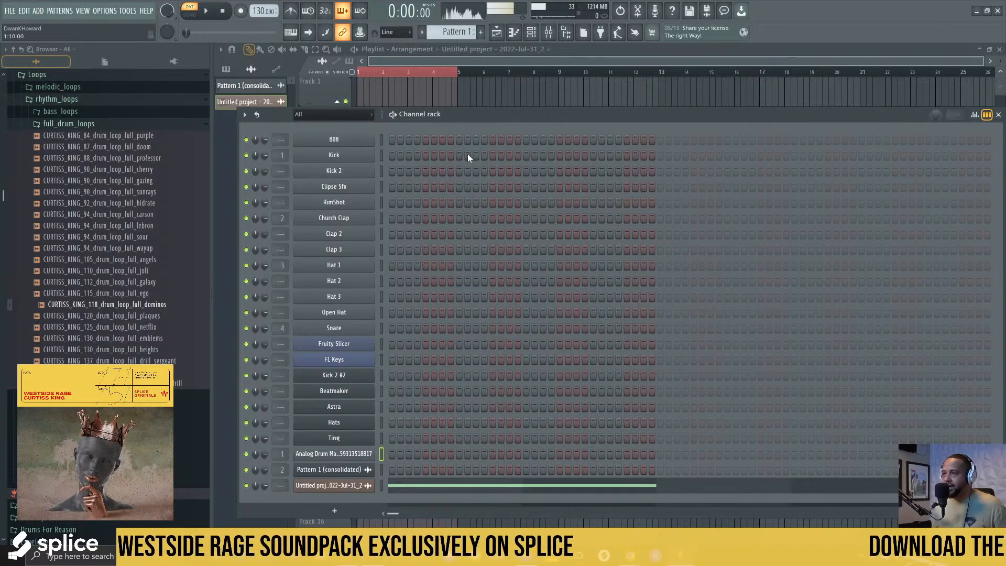
right_click(469, 91)
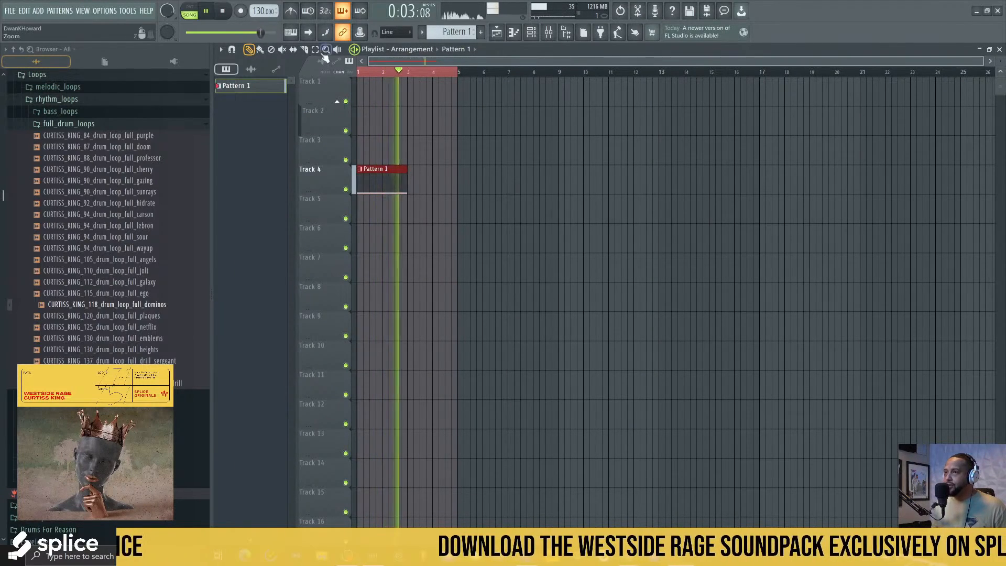
- Stop playback and route the Pattern 1 (consolidated) #2 channel to mixer insert 3
key("space")
left_click(316, 50)
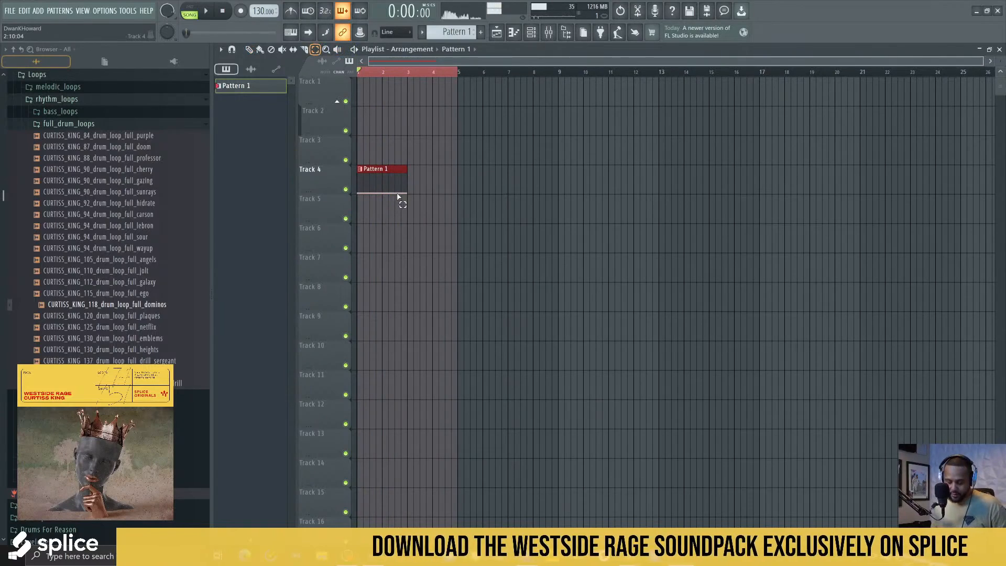
key("F9")
right_click(336, 60)
mouse_move(422, 165)
left_click(457, 163)
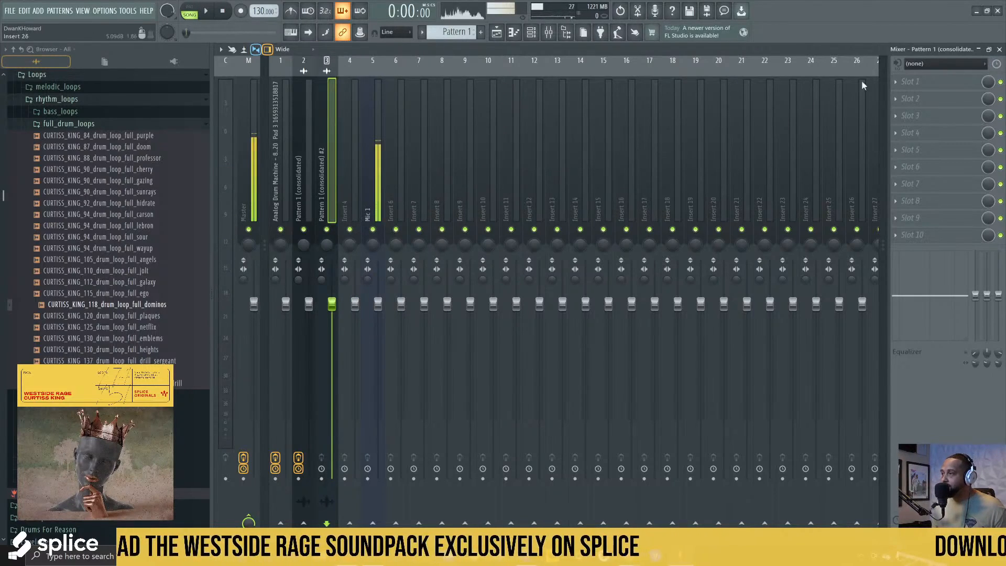
- Start playback and load the Bite effect in the first slot of mixer insert 3
key("space")
left_click(910, 82)
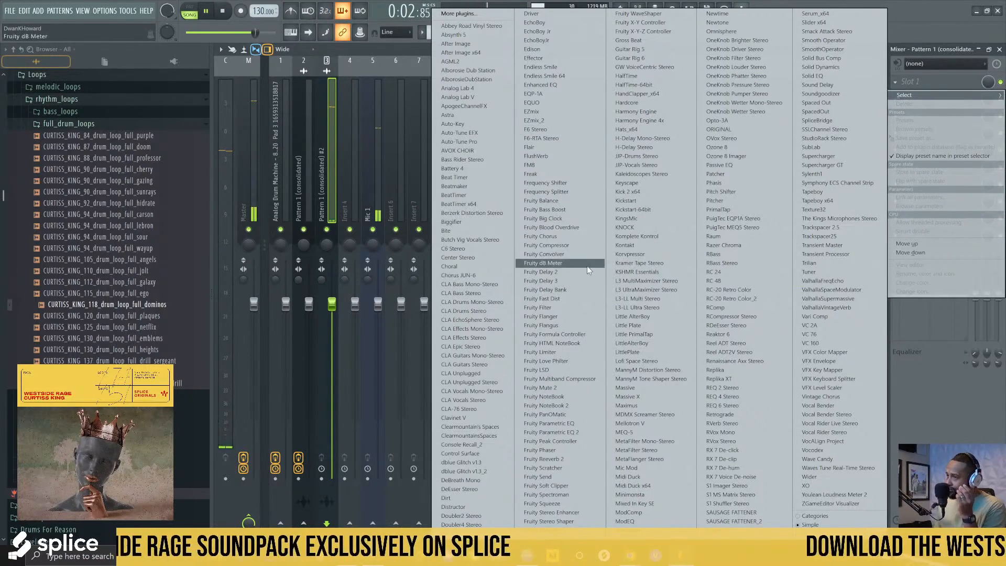
left_click(489, 228)
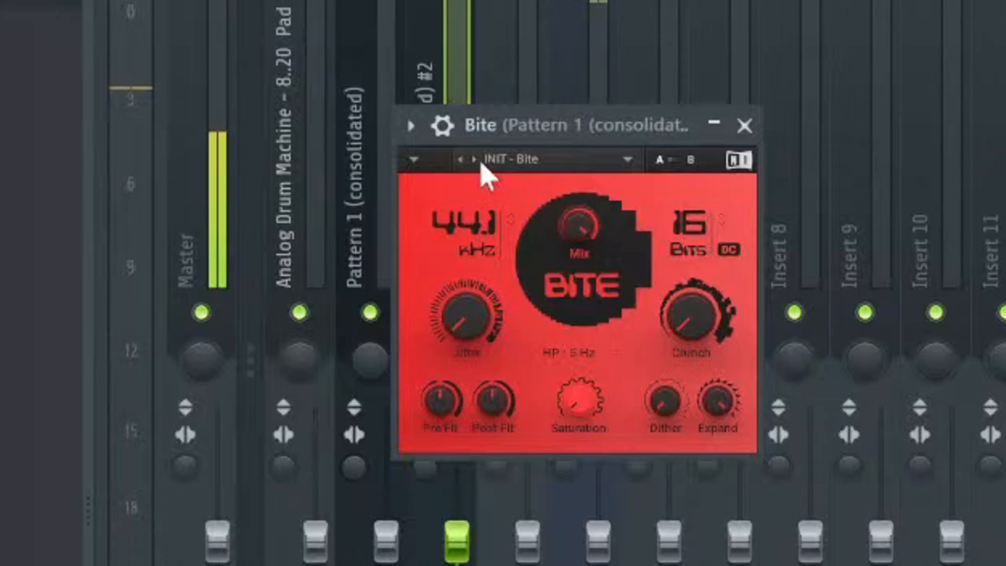
- Audition Bite presets such as Bad Sampling, Vintage Playback, Hissy Fit and Bitter, settle on Classic Sampler and close the plugin
left_click(475, 161)
left_click(474, 160)
left_click(475, 160)
left_click(474, 161)
left_click(475, 160)
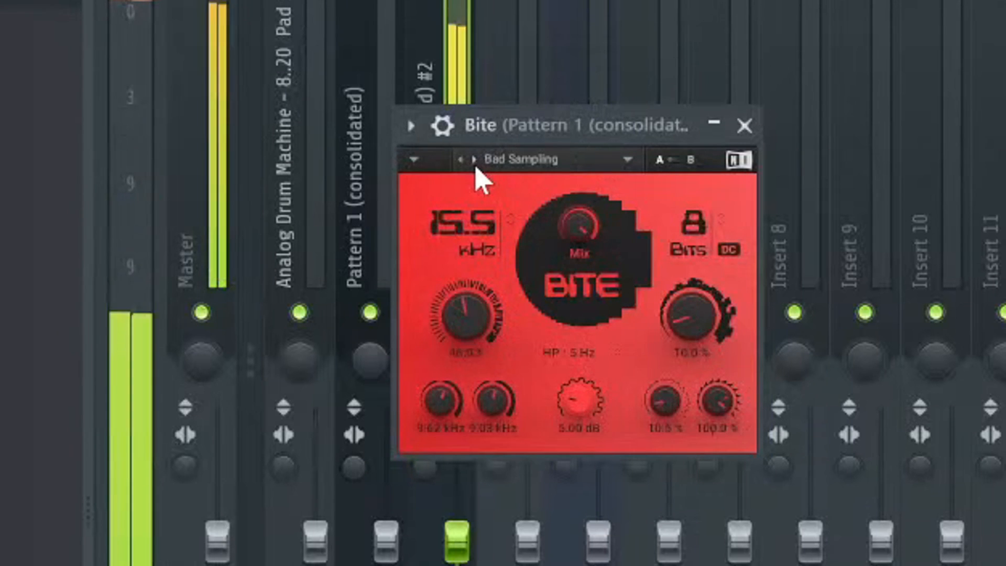
left_click(461, 159)
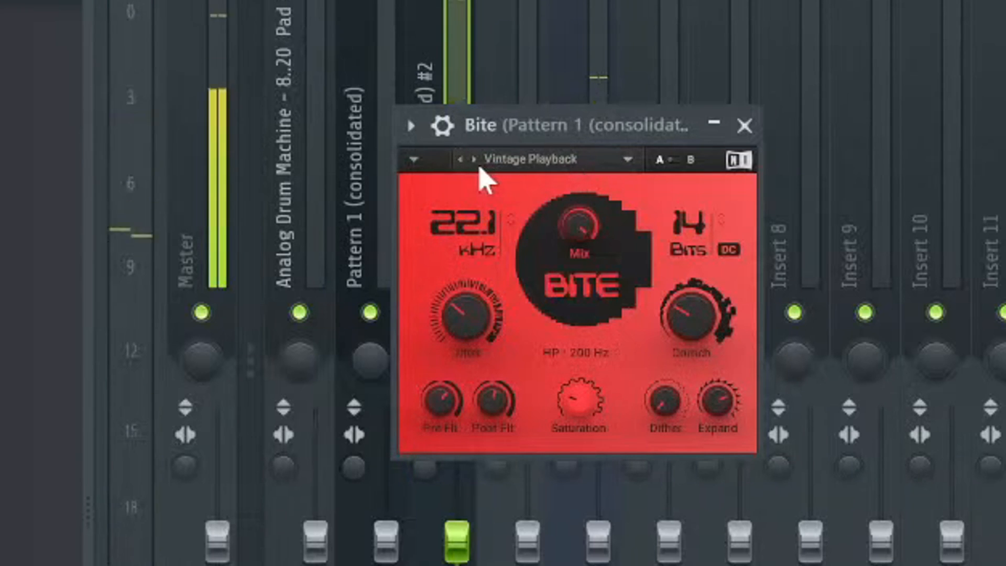
left_click(475, 159)
left_click(474, 160)
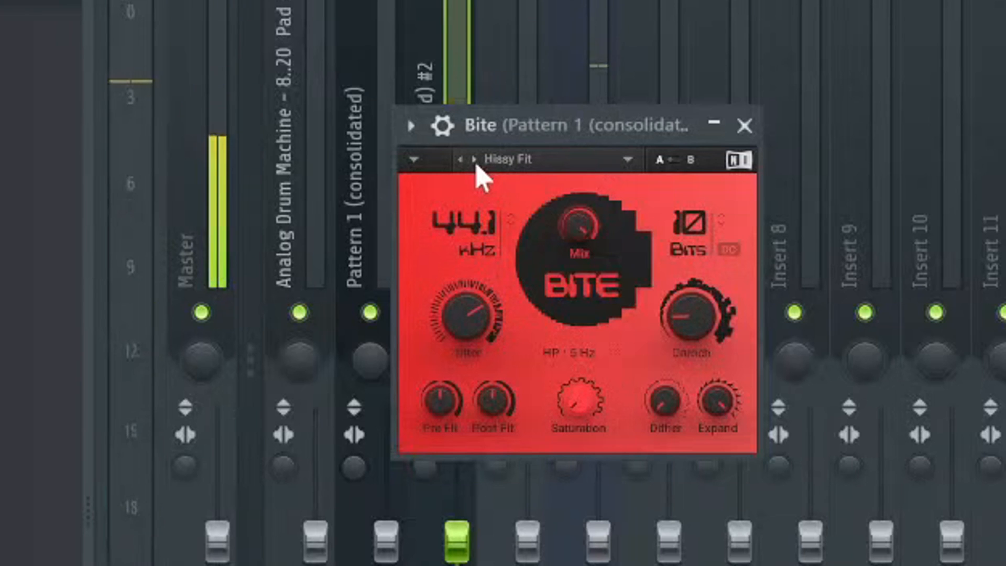
left_click(474, 160)
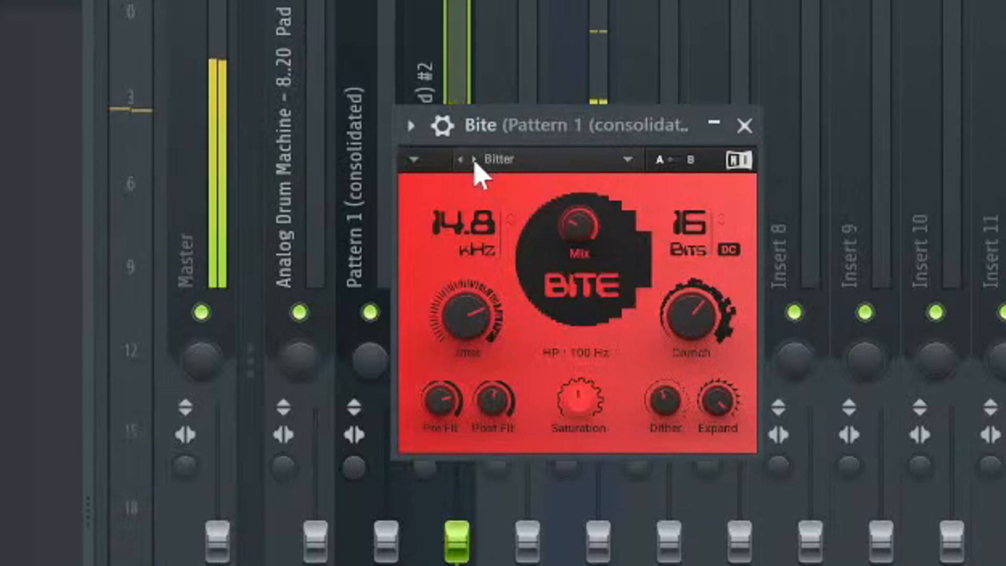
left_click(475, 160)
left_click(474, 159)
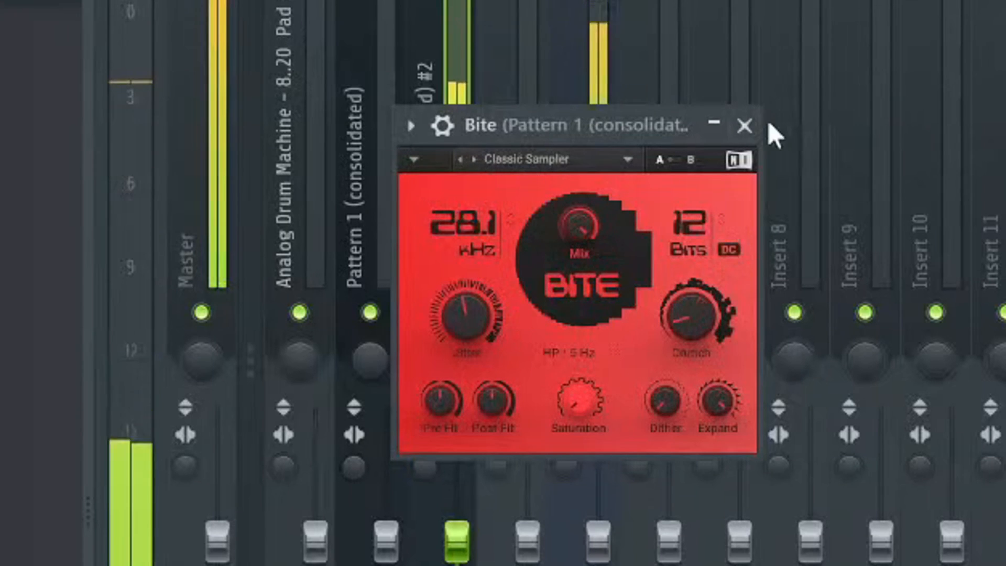
left_click(760, 131)
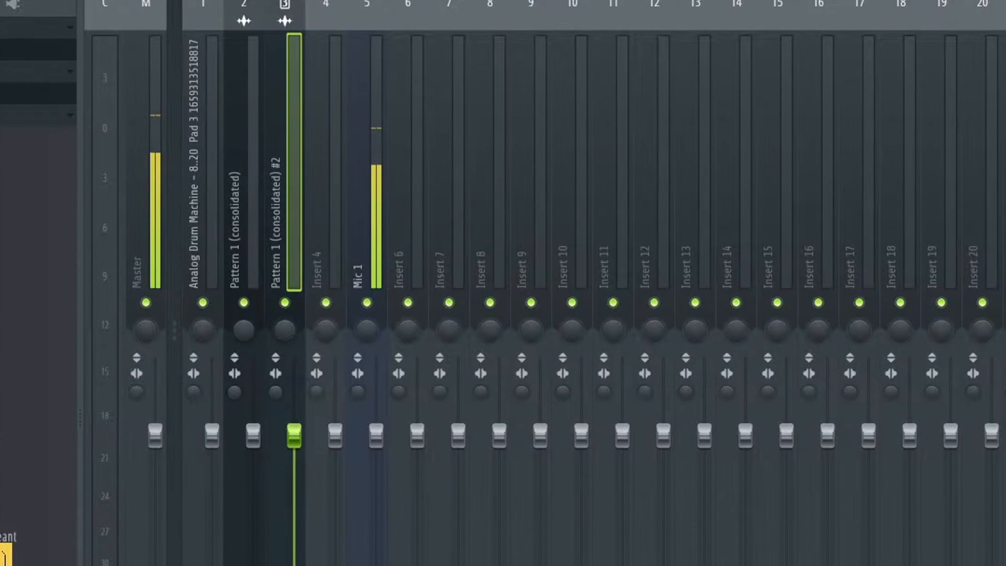
- Open Fruity Blood Overdrive on mixer insert 3, enable x100 and lower the pre-amp amount
left_click(1003, 188)
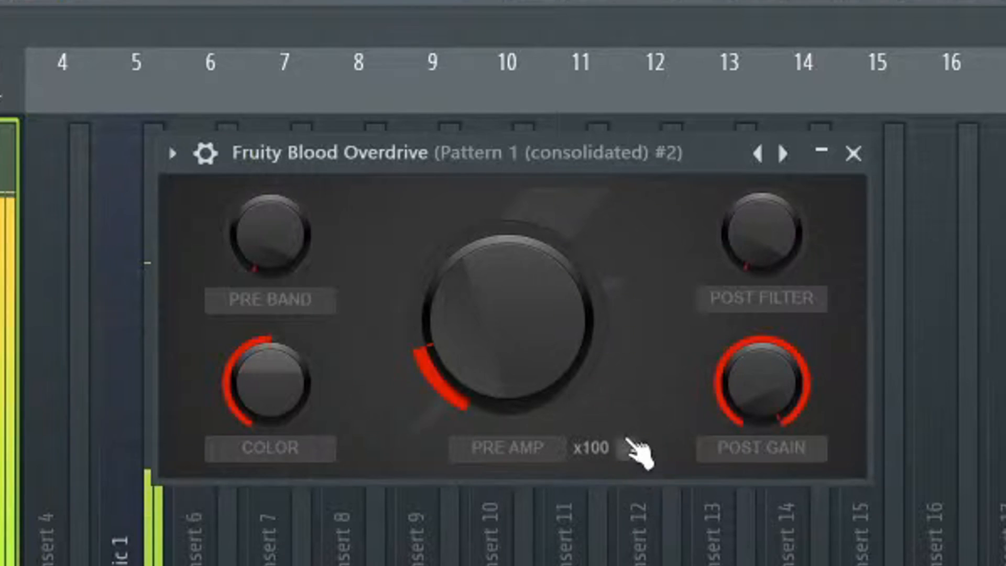
left_click(629, 448)
left_click_drag(570, 363, 570, 377)
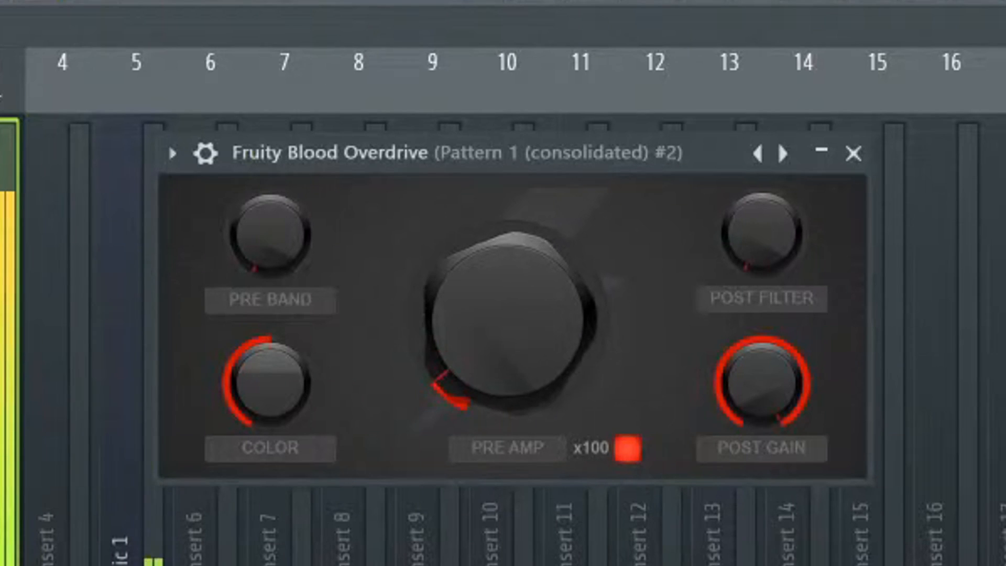
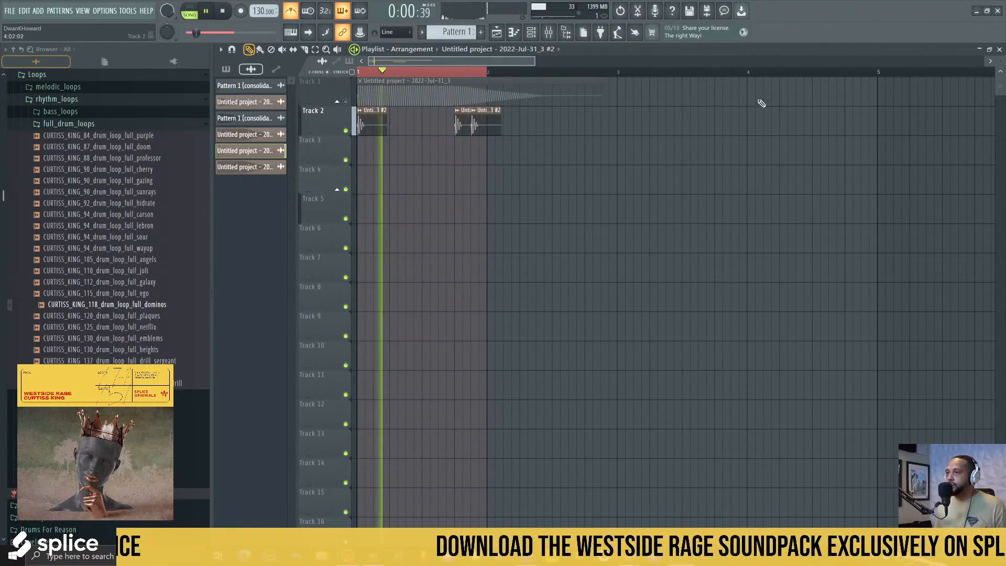
- Route the Untitled project - 2022-Jul-31_3 #2 audio channel to mixer insert 6
left_click(531, 32)
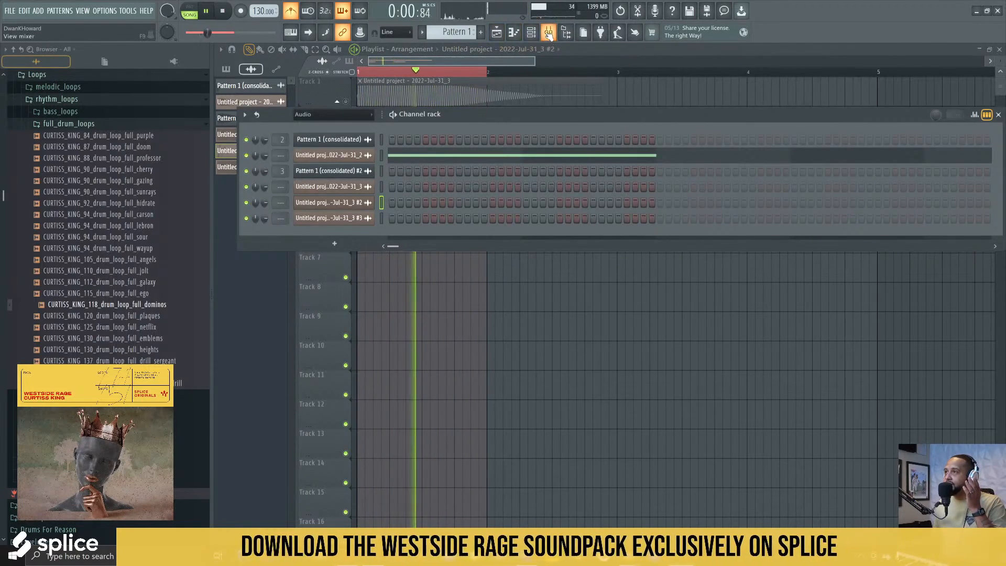
key("F9")
right_click(398, 194)
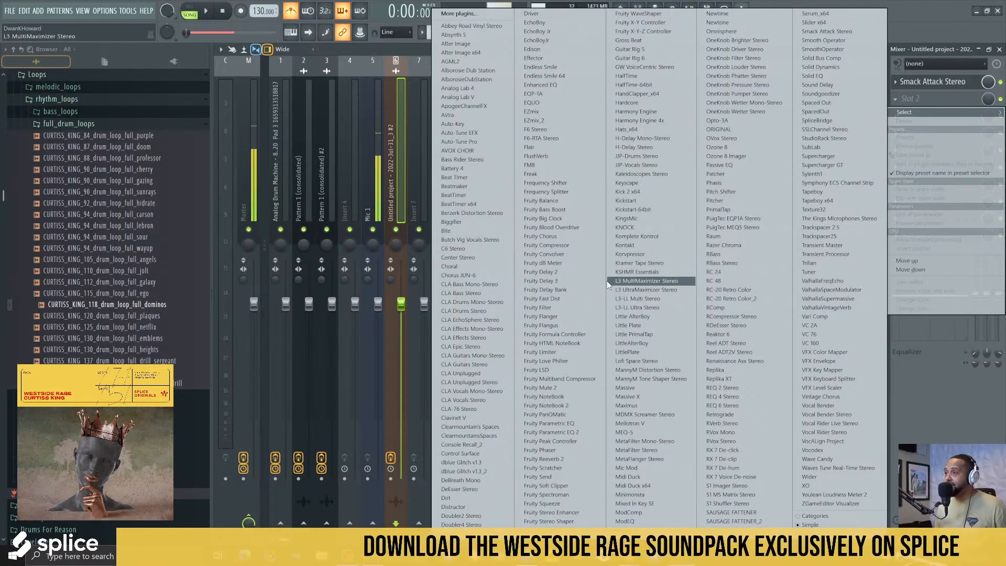
- Load KNOCK in slot 2 of mixer insert 6 and choose the DECAP - Trap Drums preset
left_click(625, 227)
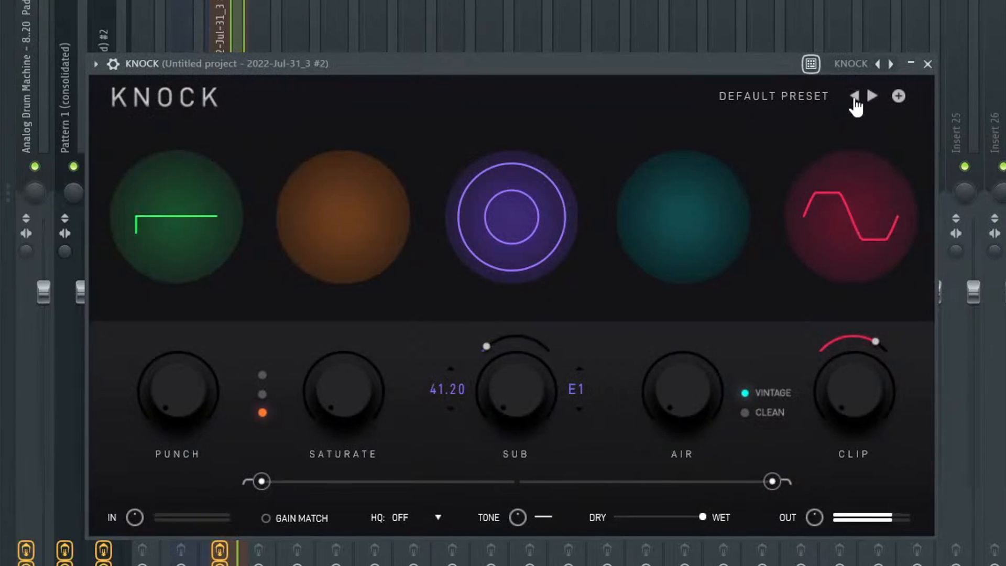
left_click(854, 98)
left_click(856, 97)
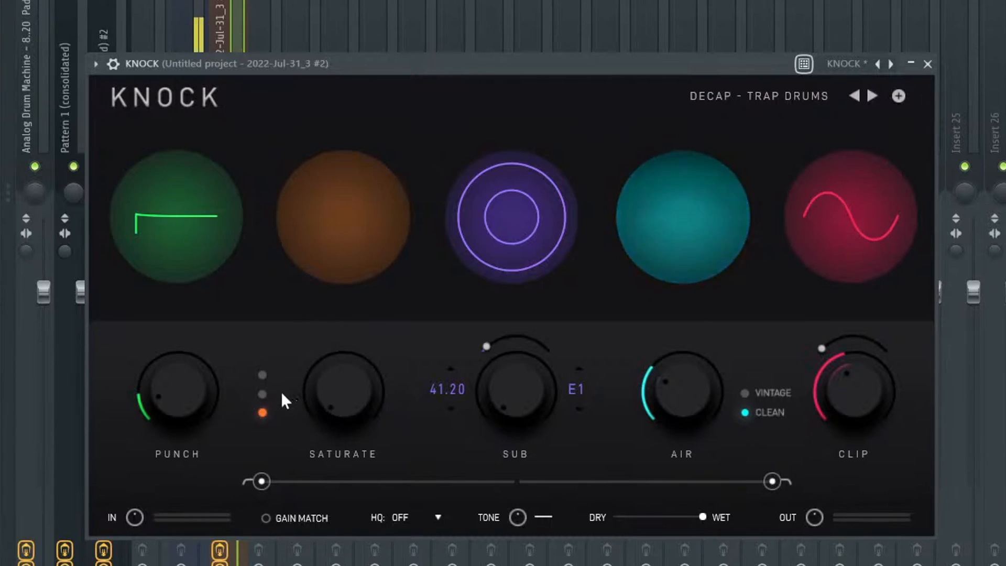
- Use the middle saturation mode in KNOCK and adjust the Saturate, Punch, Clip and Air amounts by ear
left_click_drag(348, 400, 309, 332)
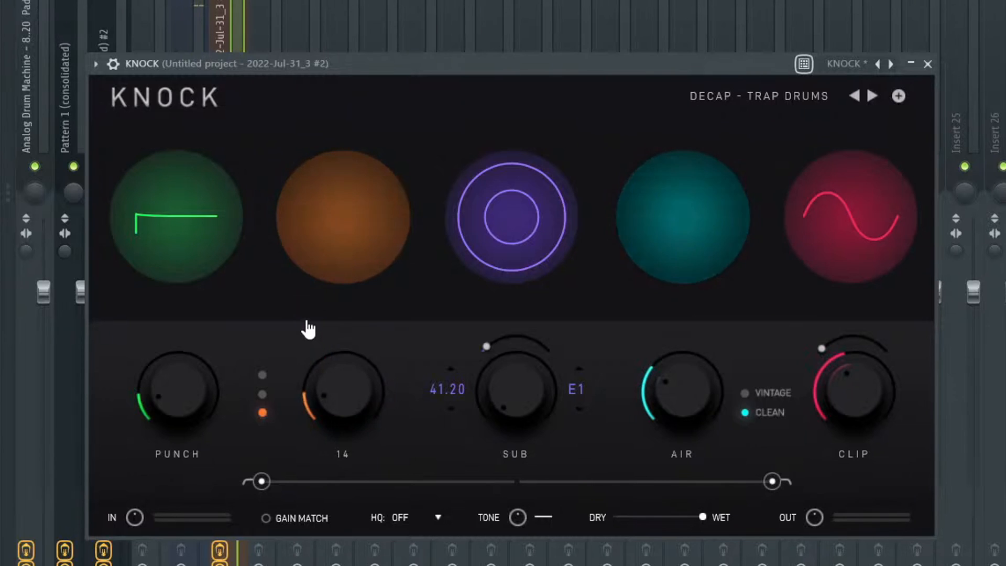
mouse_move(310, 396)
left_mouse_down()
mouse_move(326, 352)
mouse_move(321, 397)
left_mouse_up()
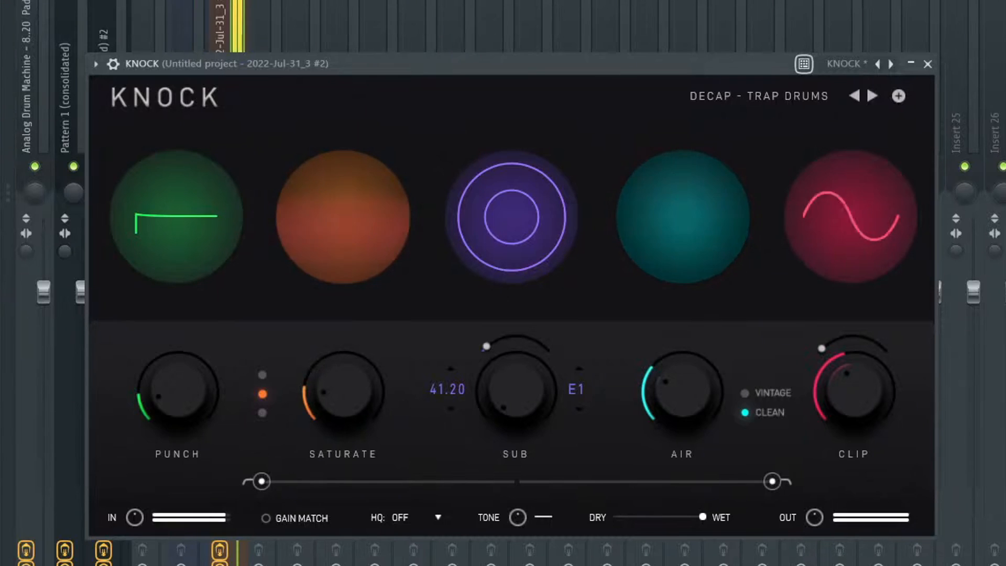
left_click_drag(211, 411, 200, 352)
left_click_drag(330, 404, 336, 422)
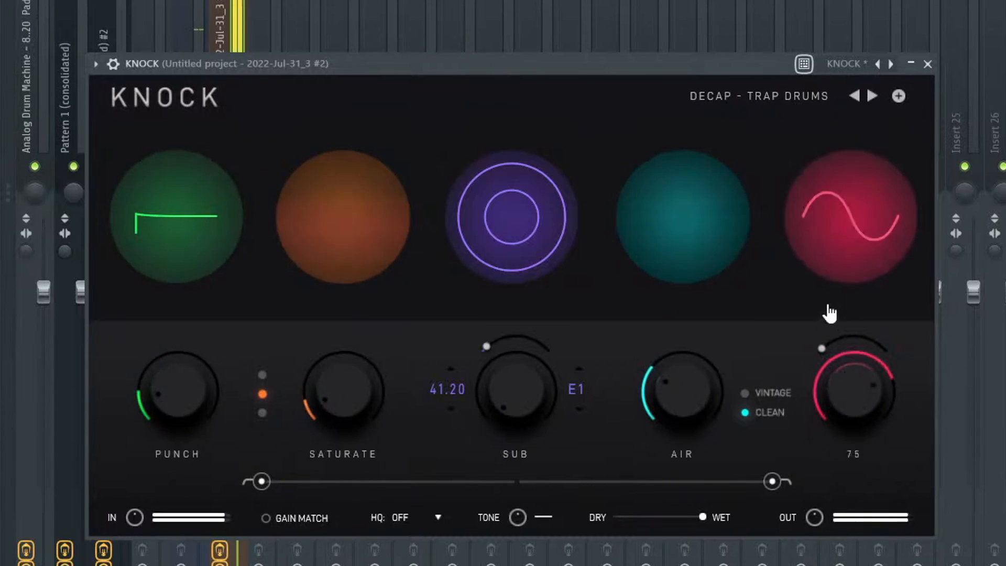
left_click_drag(827, 302, 822, 353)
left_click_drag(852, 390, 846, 456)
left_click_drag(676, 390, 667, 314)
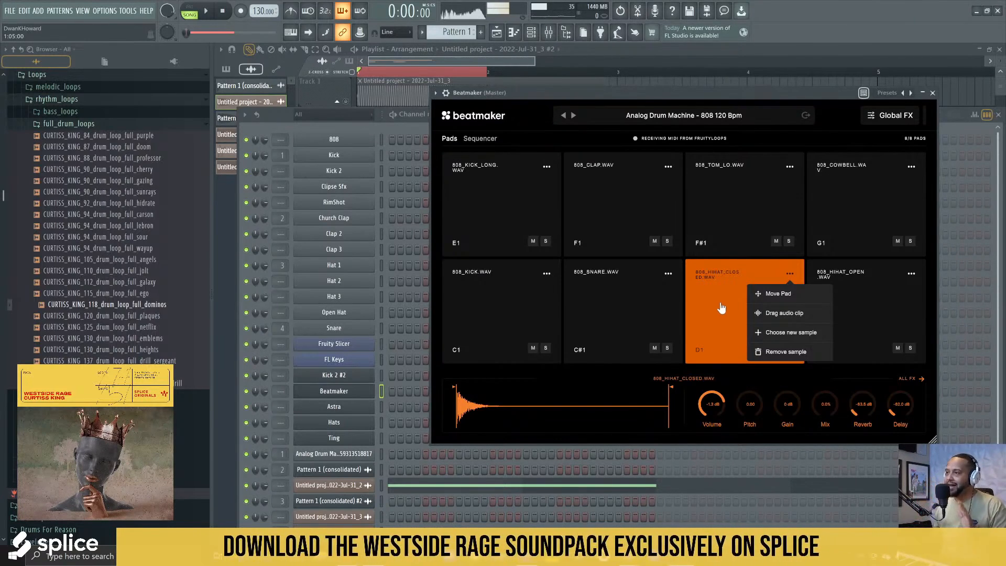
- Add Beatmaker's 808 closed hi-hat to the channel rack as a new sampler channel and fine-tune its sample length
left_click_drag(663, 206, 342, 139)
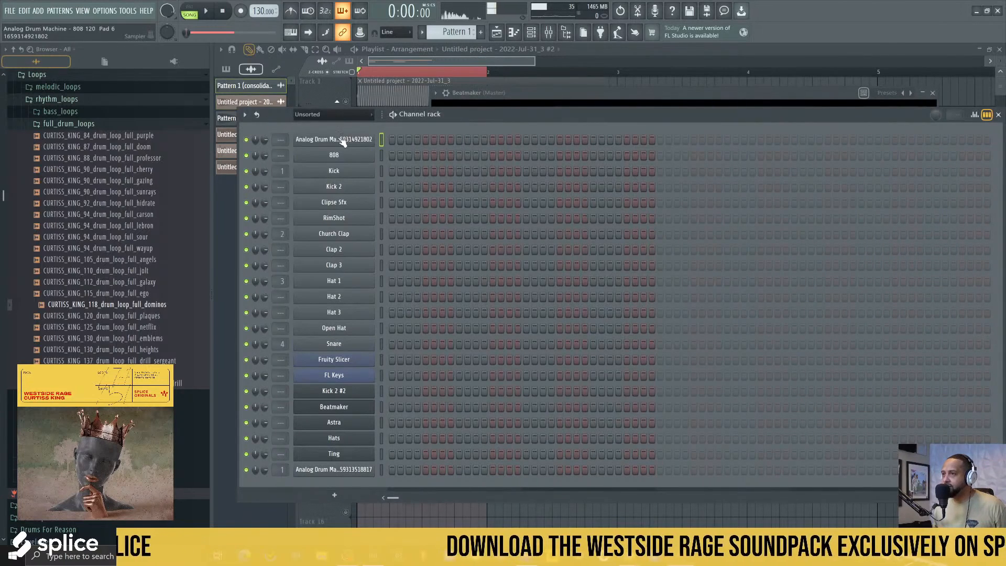
left_click(342, 140)
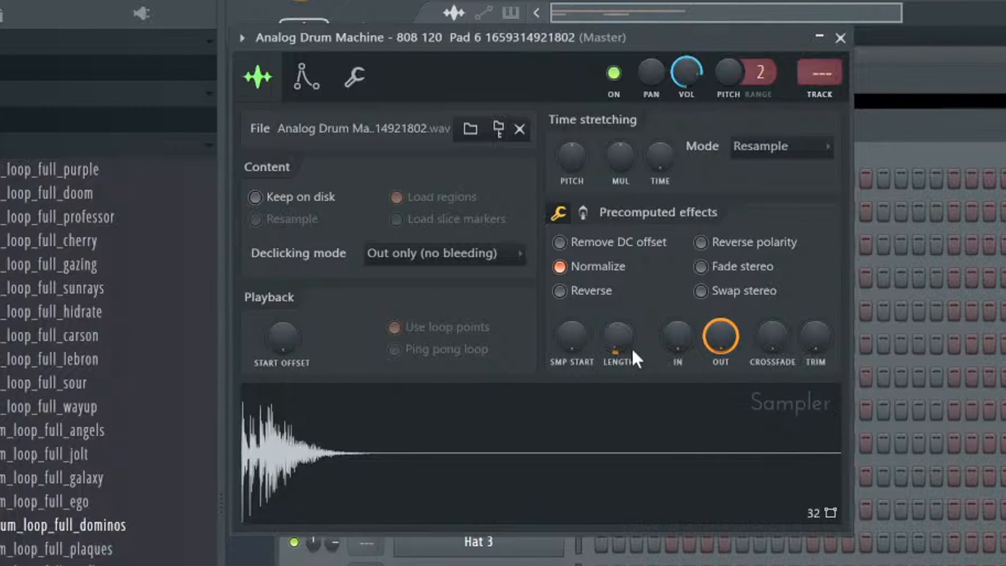
mouse_move(622, 341)
left_mouse_down()
mouse_move(622, 358)
mouse_move(622, 348)
left_mouse_up()
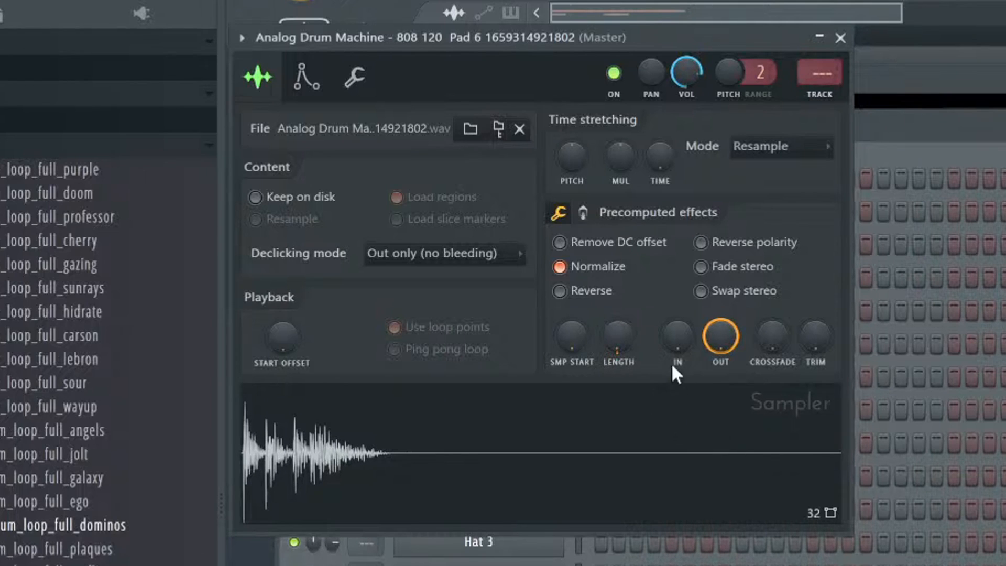
left_click_drag(622, 349, 622, 348)
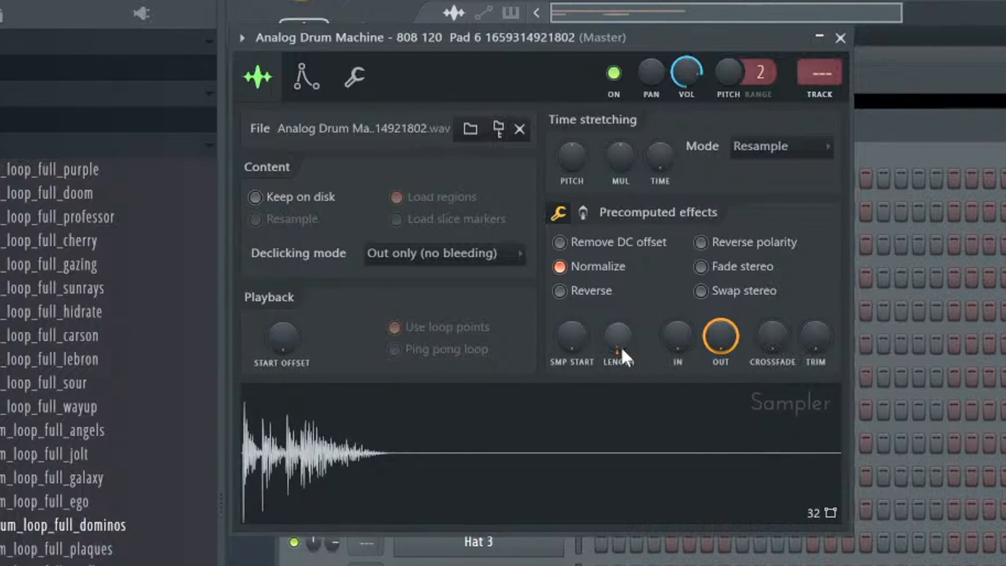
- Raise the hi-hat sample's precomputed resonance and pogo effects, and close the sampler
left_click(584, 214)
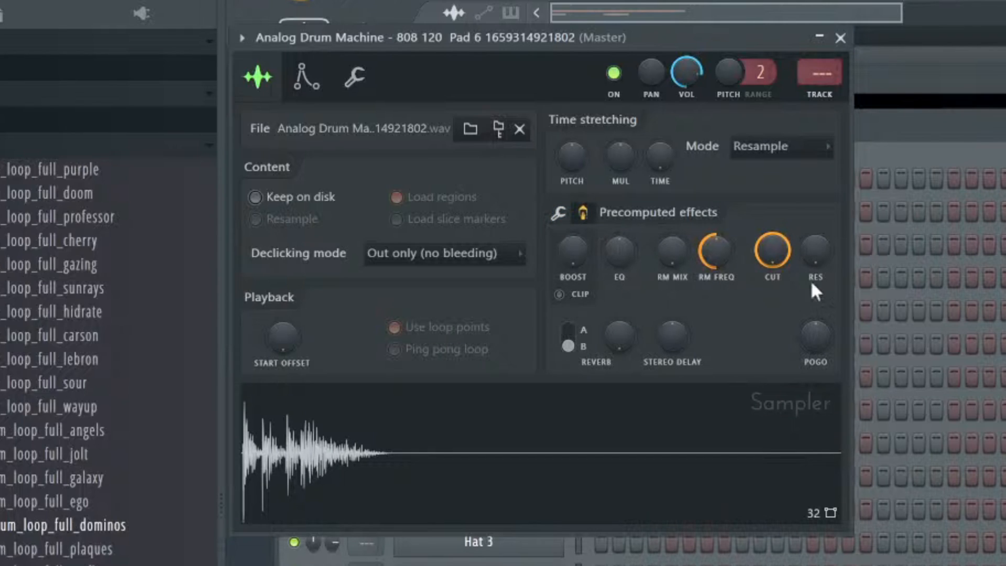
left_click_drag(819, 264, 819, 251)
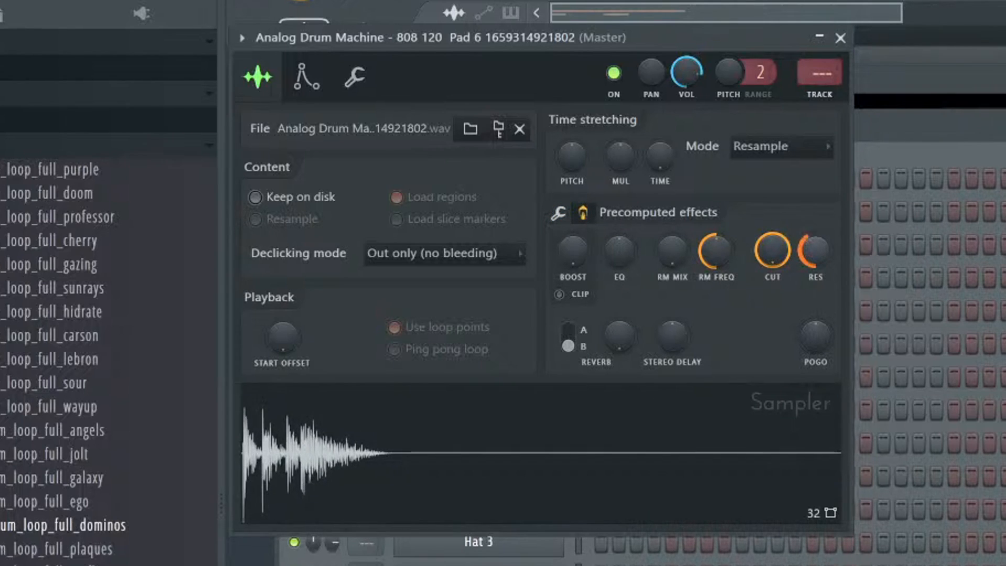
left_click_drag(811, 255, 811, 258)
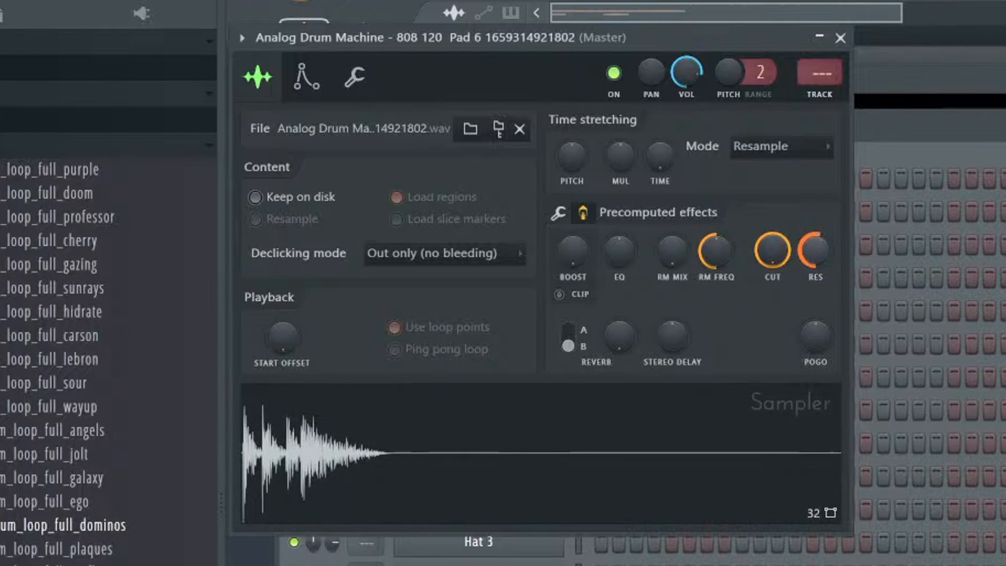
mouse_move(815, 334)
left_mouse_down()
mouse_move(815, 314)
mouse_move(815, 348)
mouse_move(815, 321)
mouse_move(815, 333)
left_mouse_up()
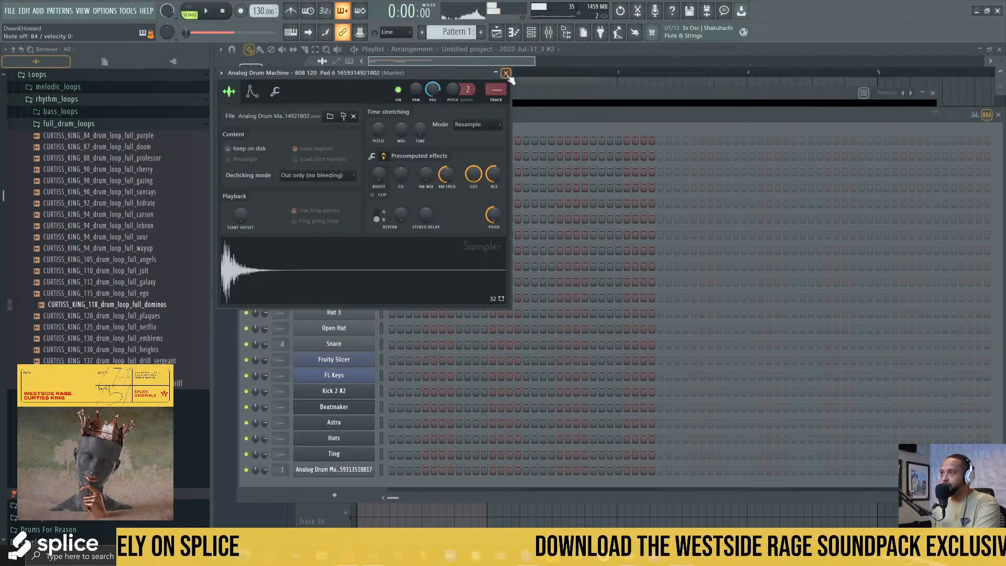
left_click(841, 38)
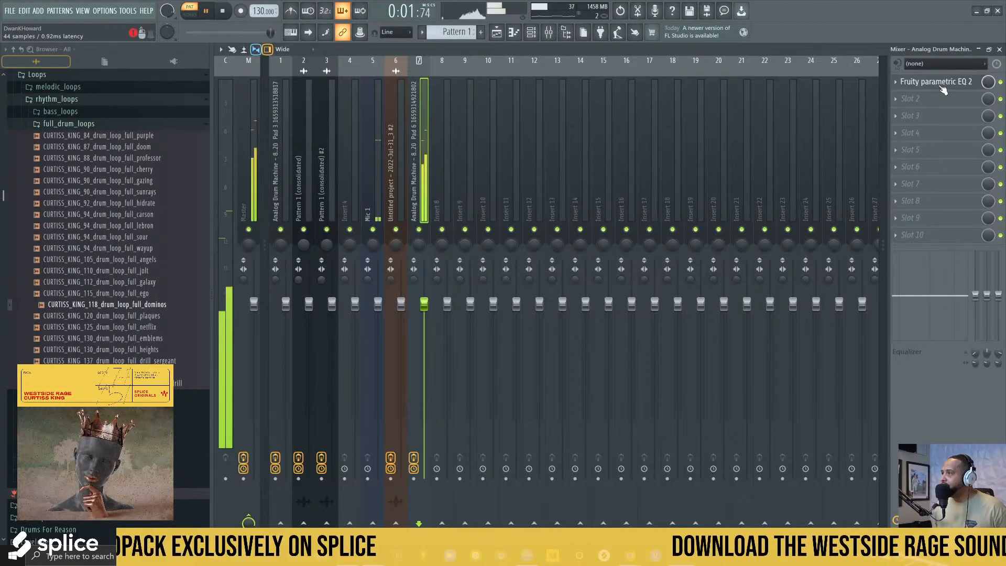
- In insert 7's Fruity parametric EQ 2, boost band 7 about 14 dB, shift it slightly lower, and cut the lows up to about 2 kHz with band 1
left_click(941, 87)
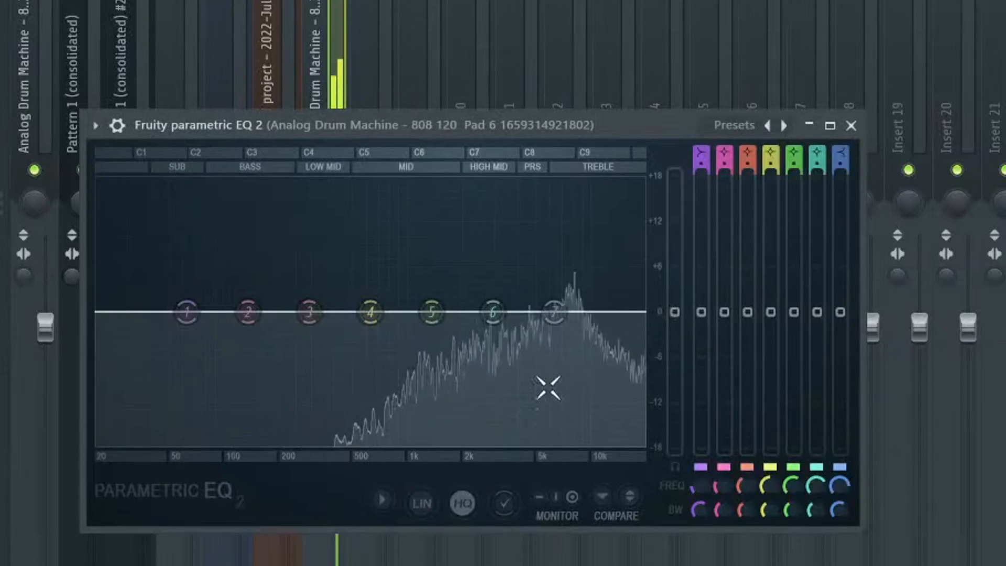
left_click_drag(519, 293, 529, 249)
mouse_move(575, 209)
left_mouse_down()
mouse_move(573, 184)
mouse_move(571, 205)
left_mouse_up()
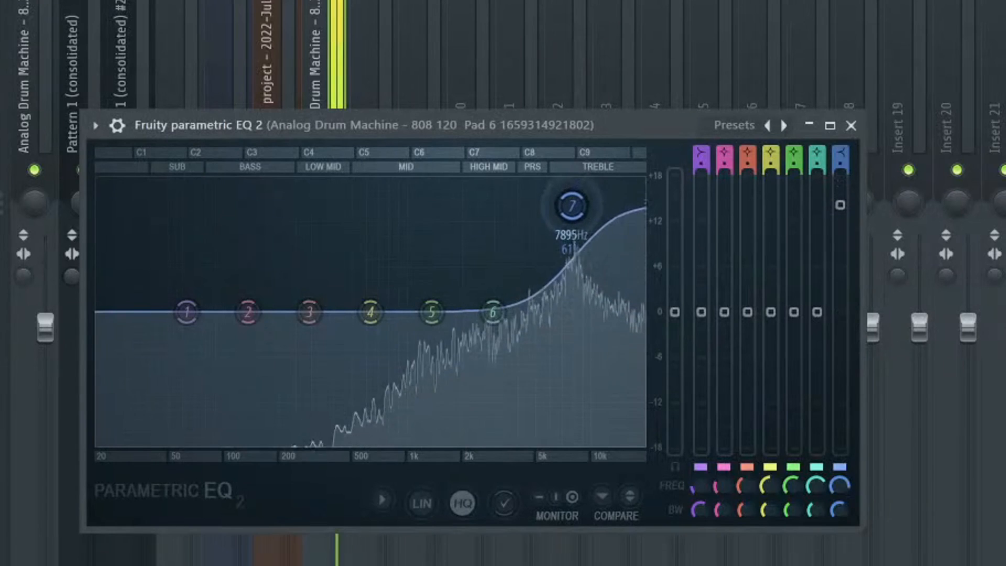
scroll(700, 154, "down", 2)
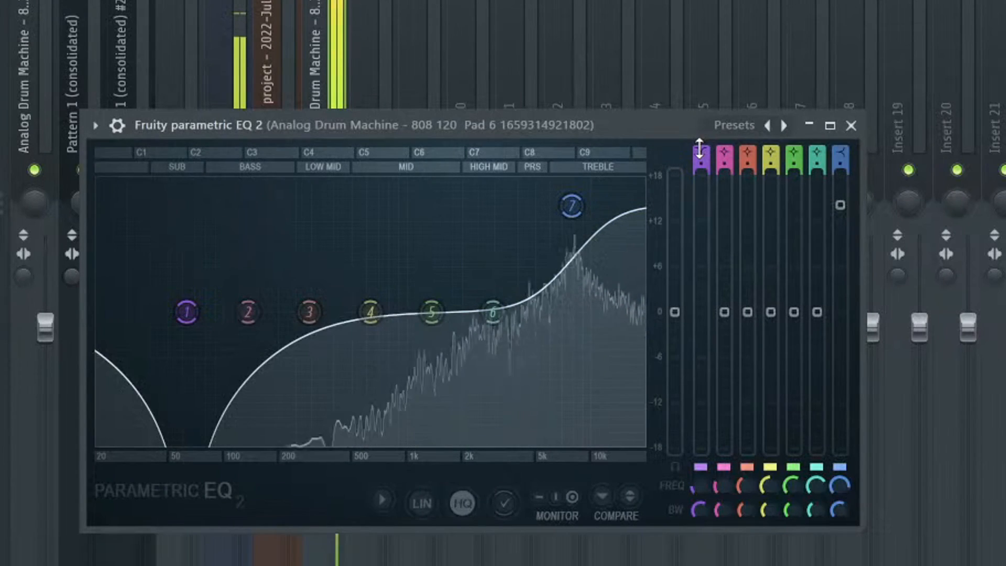
left_click_drag(186, 312, 472, 313)
left_click_drag(573, 207, 551, 204)
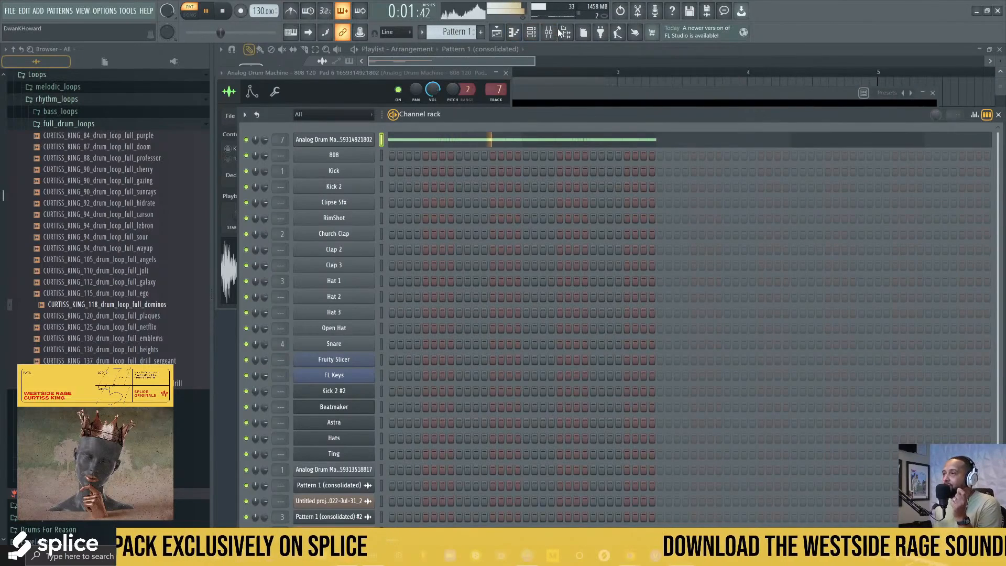
- Load Texture32 in slot 2 of mixer insert 7, start playback and choose the Guiro percussion preset
left_click(548, 32)
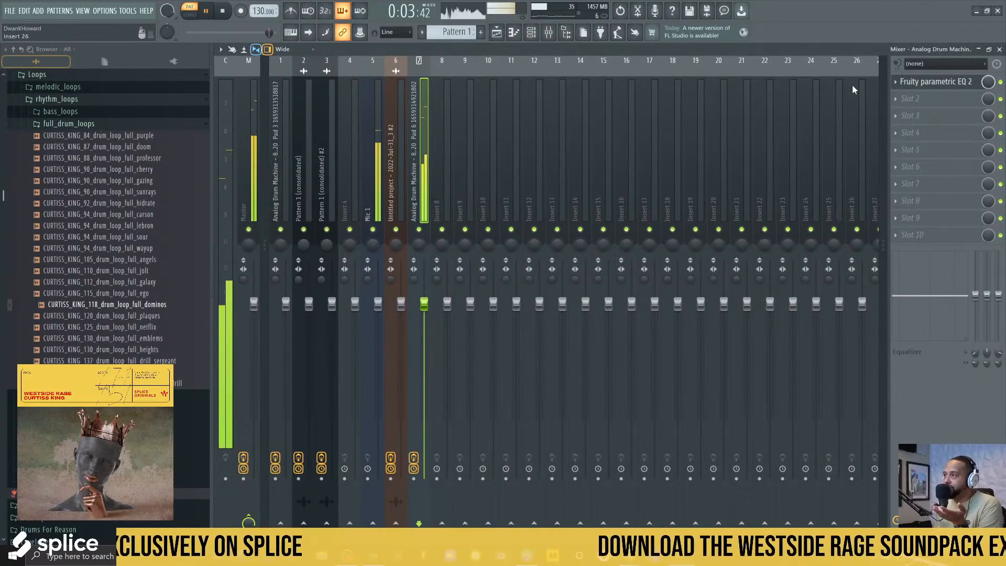
left_click(917, 98)
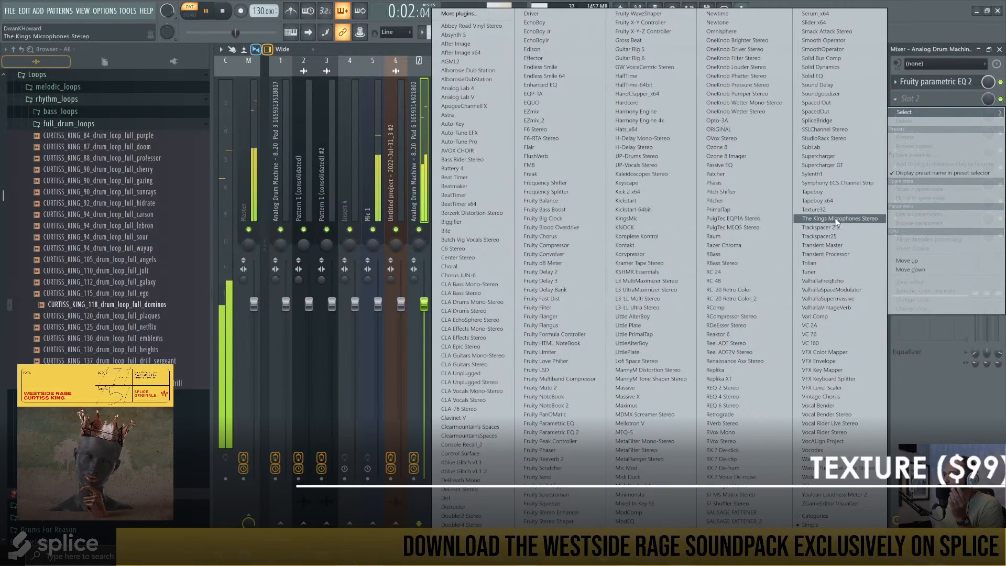
left_click(841, 210)
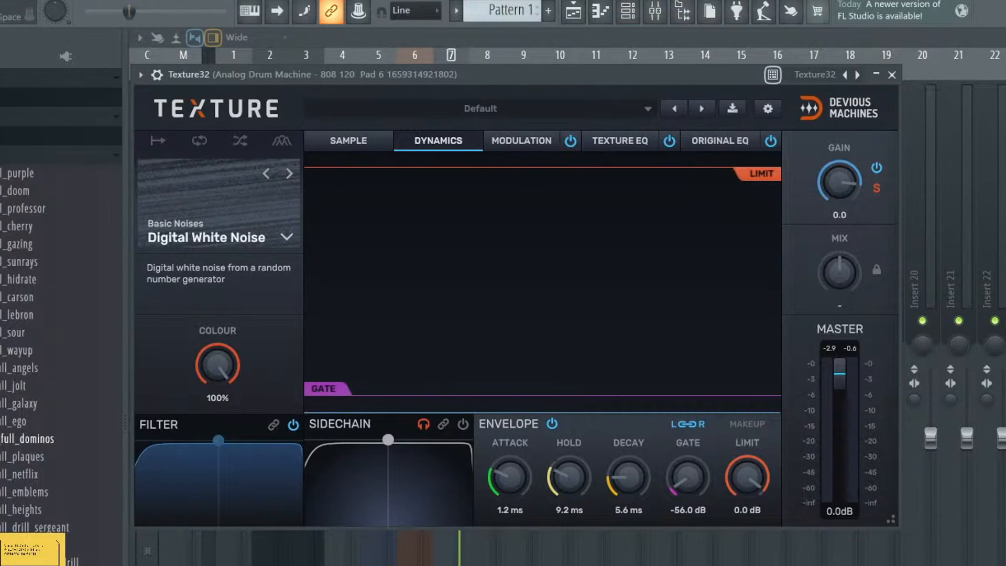
key("space")
left_click(480, 108)
mouse_move(367, 128)
mouse_move(535, 244)
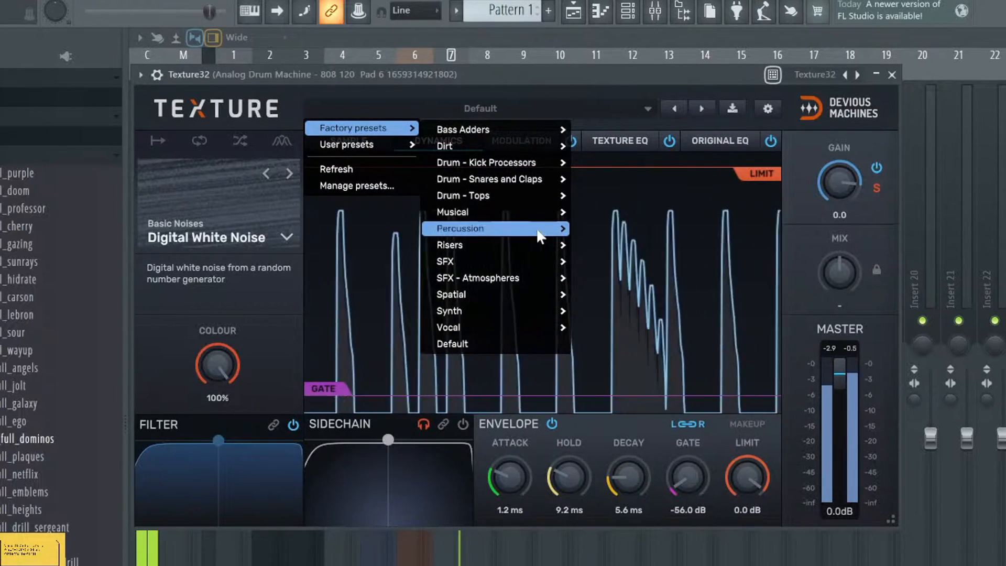
left_click(582, 228)
- Audition lower pitches and full density on the Guiro texture, settle on pitch -2.3 and density 0%, and close the plugin
left_click_drag(177, 365, 177, 414)
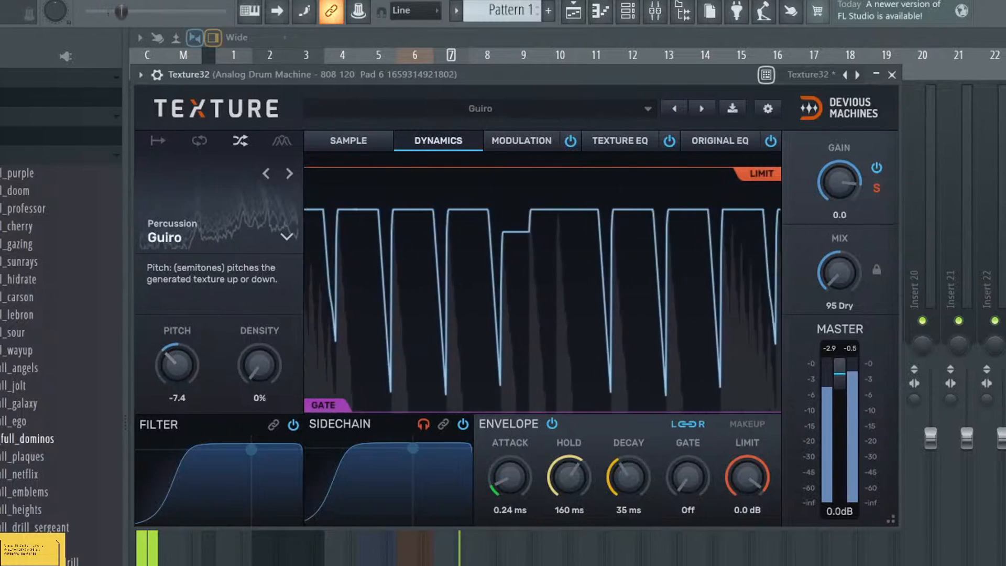
left_click_drag(177, 414, 178, 474)
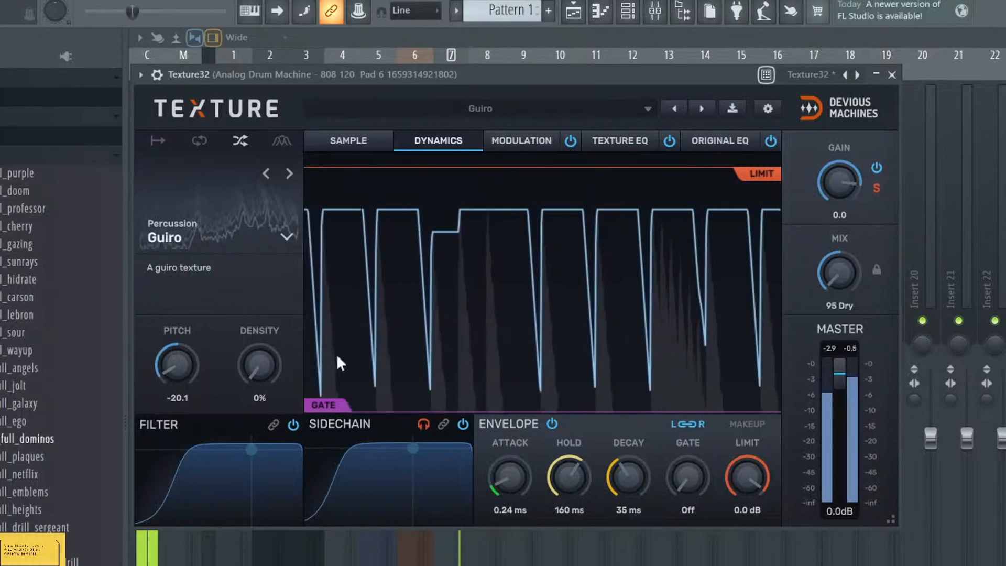
left_click_drag(237, 352, 236, 300)
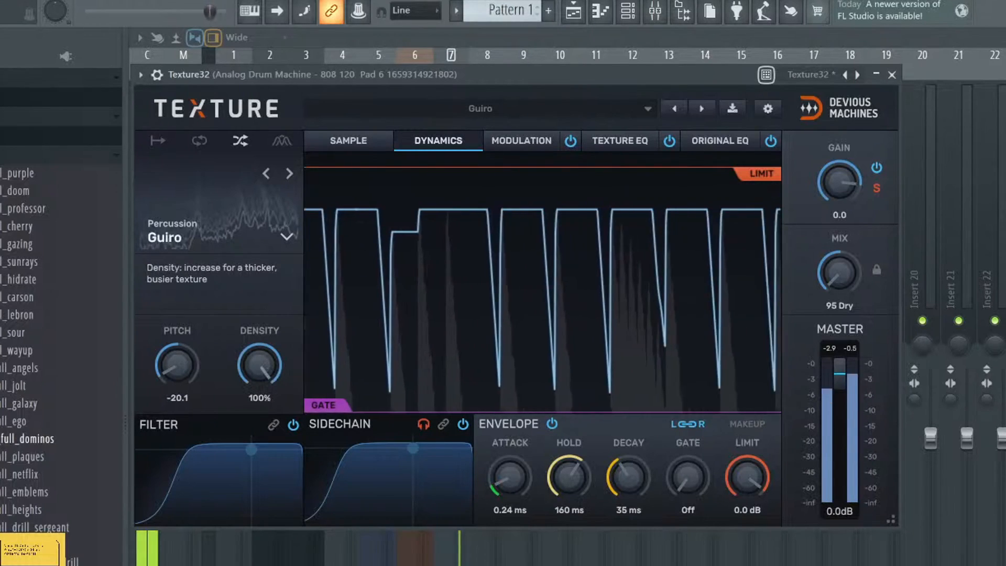
left_click_drag(259, 366, 259, 417)
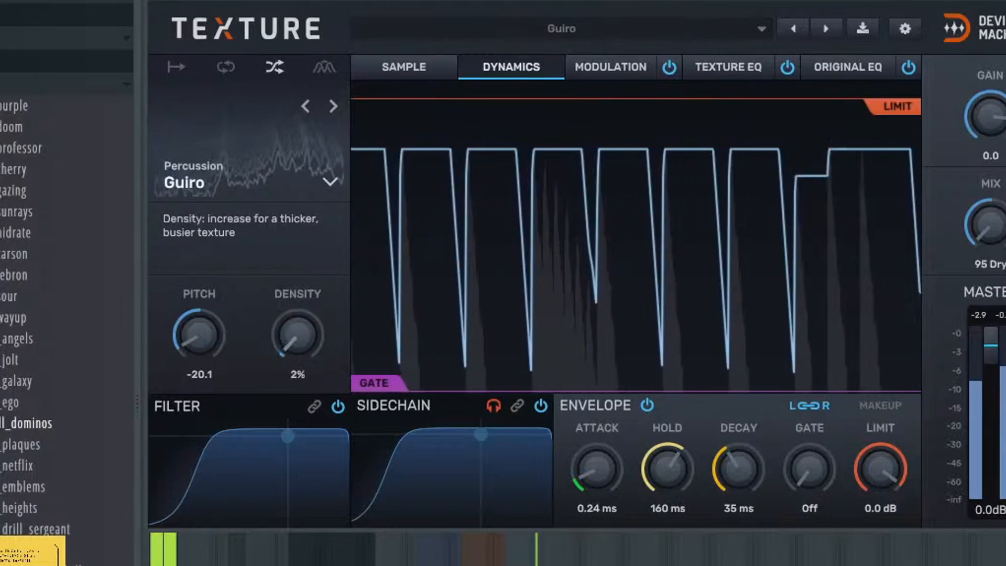
left_click_drag(291, 336, 291, 340)
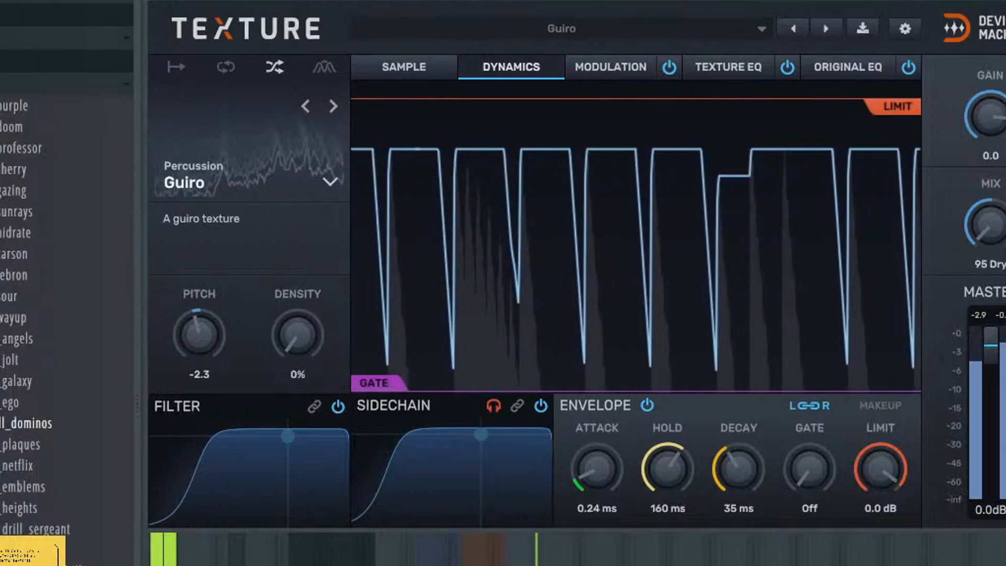
key("Escape")
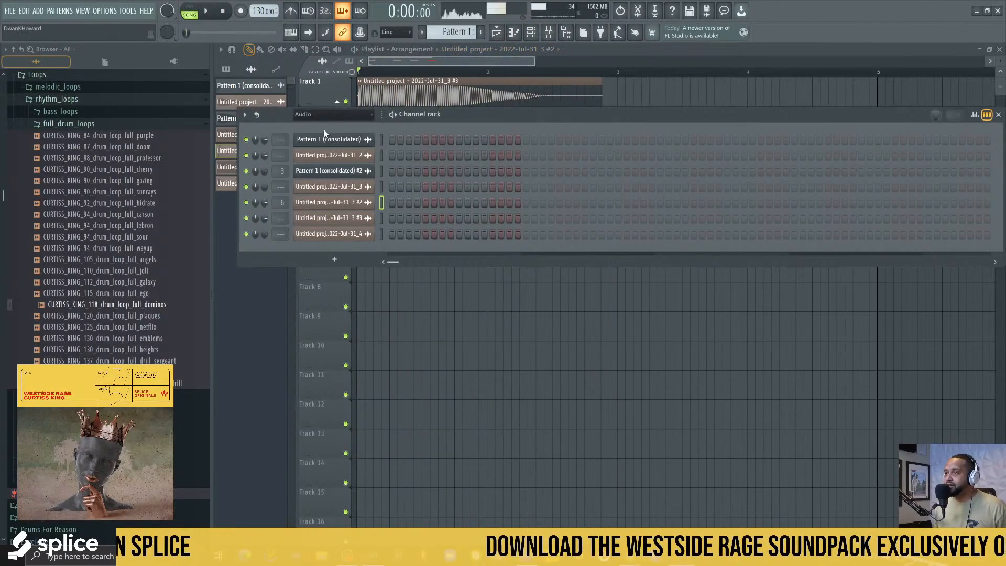
- Show all channels in the channel rack and open the Hats instrument
left_click(322, 113)
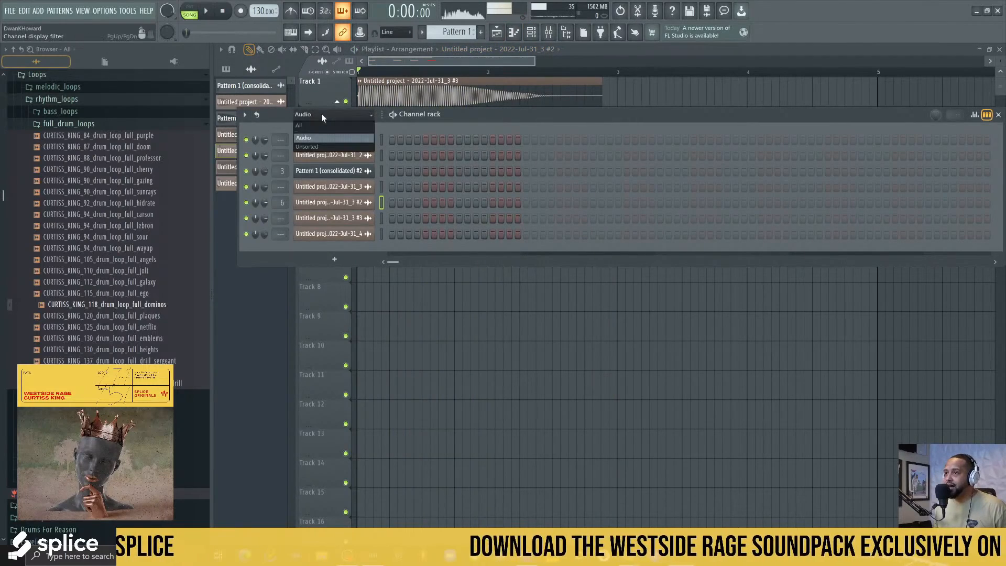
left_click(311, 127)
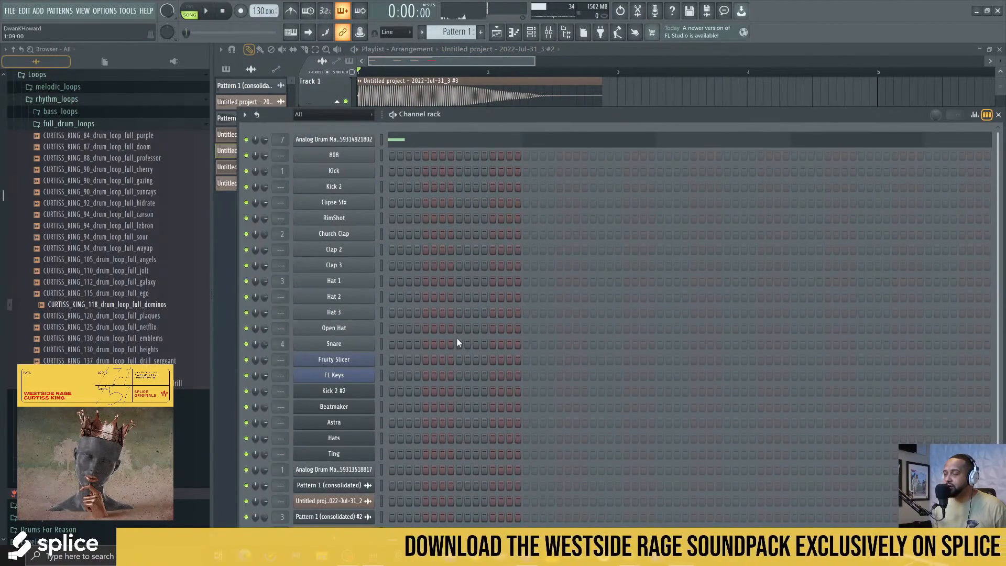
scroll(356, 343, "down", 2)
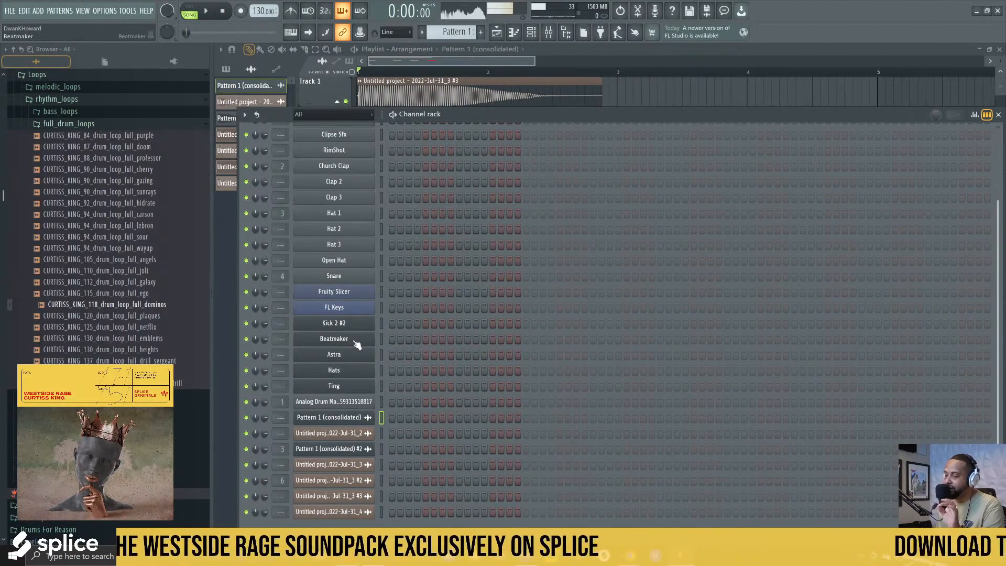
scroll(430, 283, "up", 2)
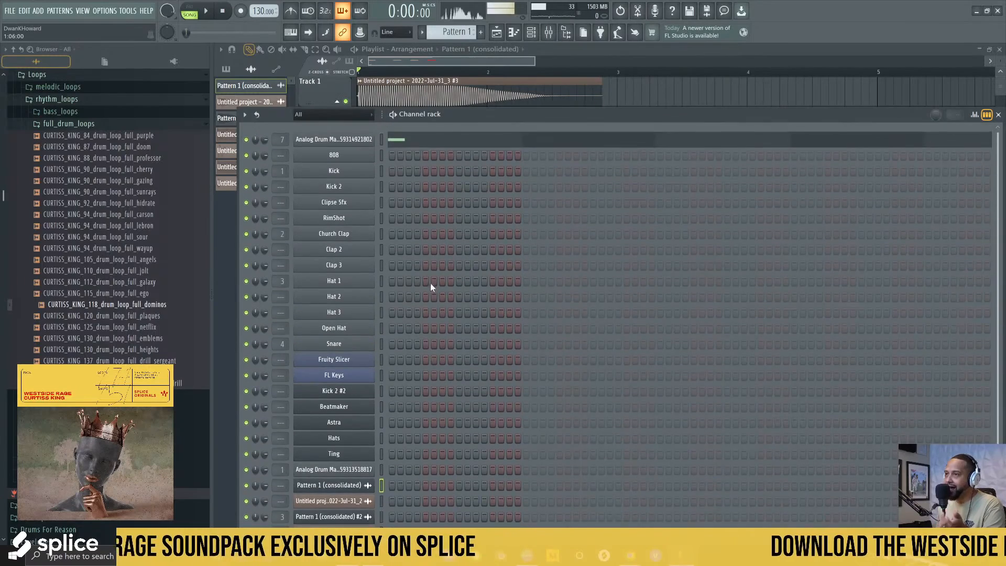
scroll(430, 284, "down", 2)
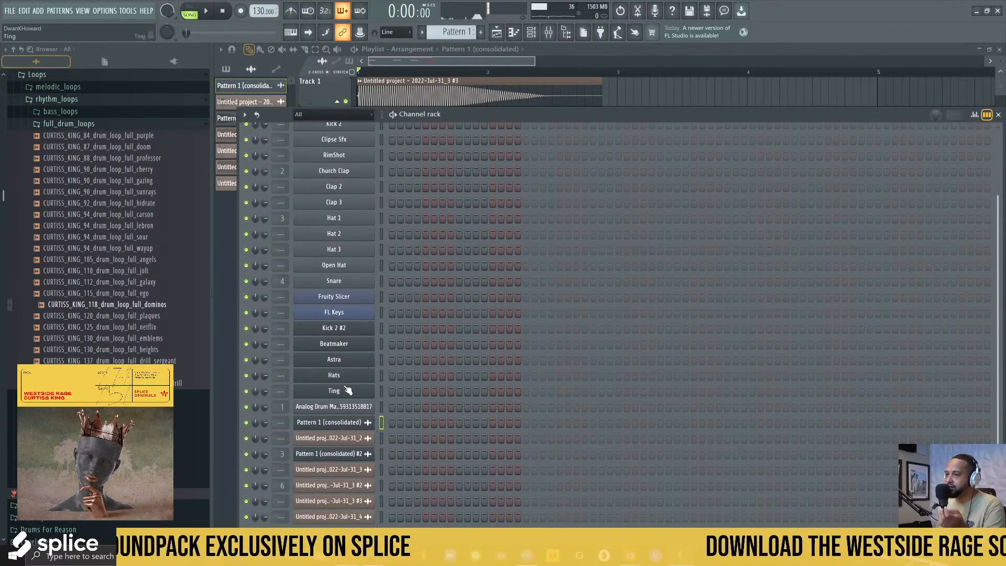
left_click(343, 375)
left_click(297, 138)
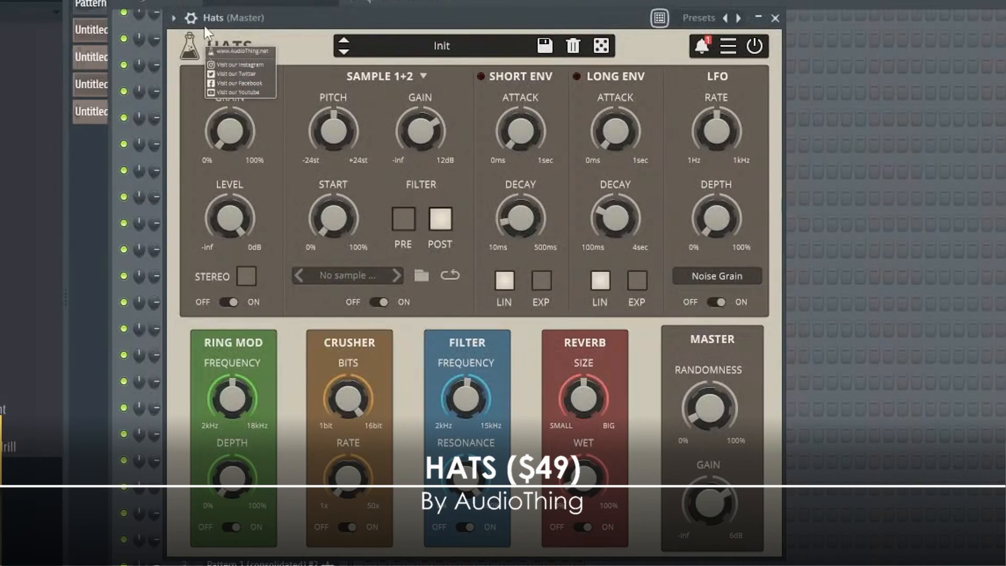
- Audition Hats presets from Init past 808 Cymbal, and play the Pot sound in Ting
left_click_drag(389, 18, 417, 18)
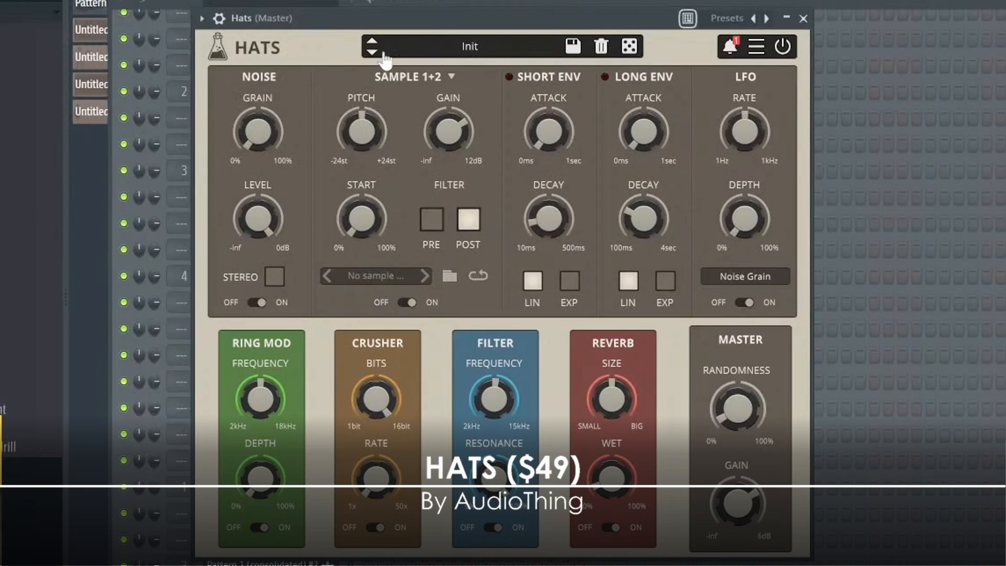
left_click(372, 53)
left_click(373, 53)
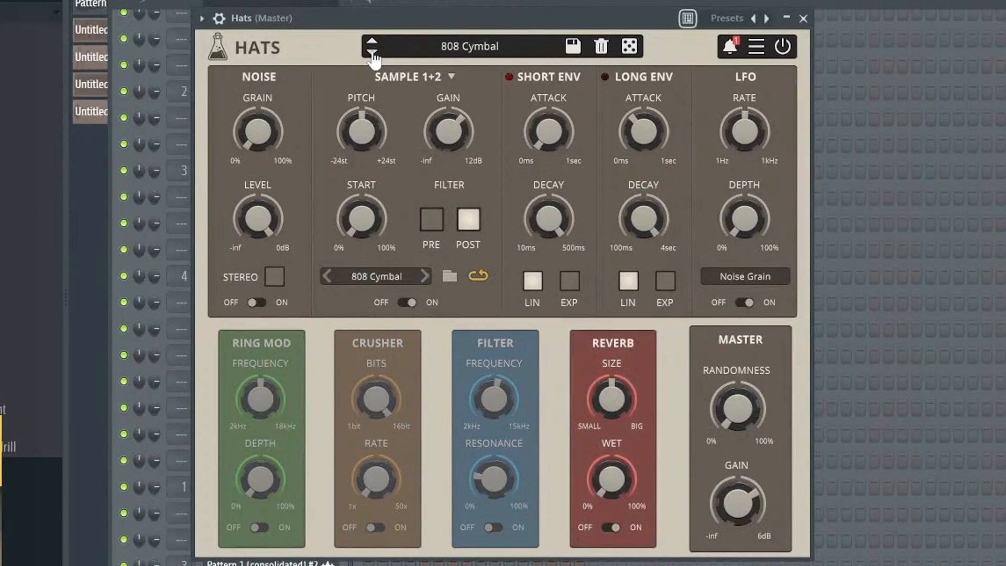
left_click(373, 53)
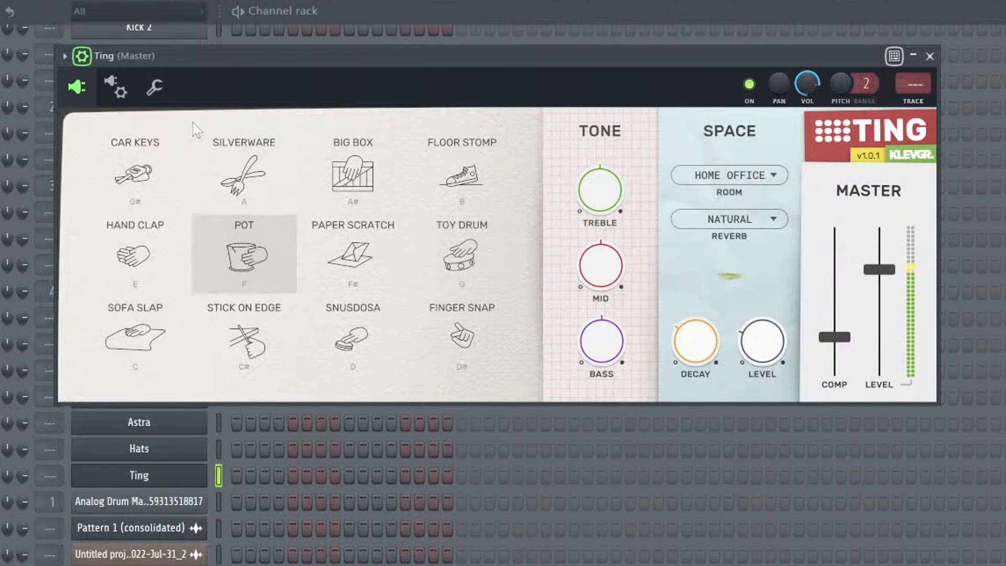
left_click(266, 166)
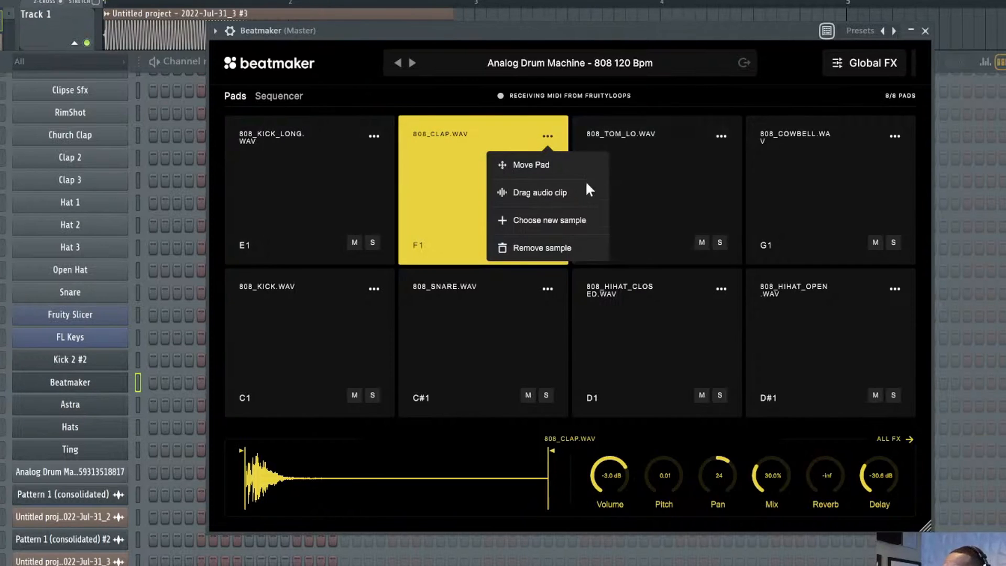
- Load the Genre Kit - London Streets Drill 140 Bpm preset in Beatmaker and render its DRILL_HARD_SNARE pad as an audio clip
left_click(624, 67)
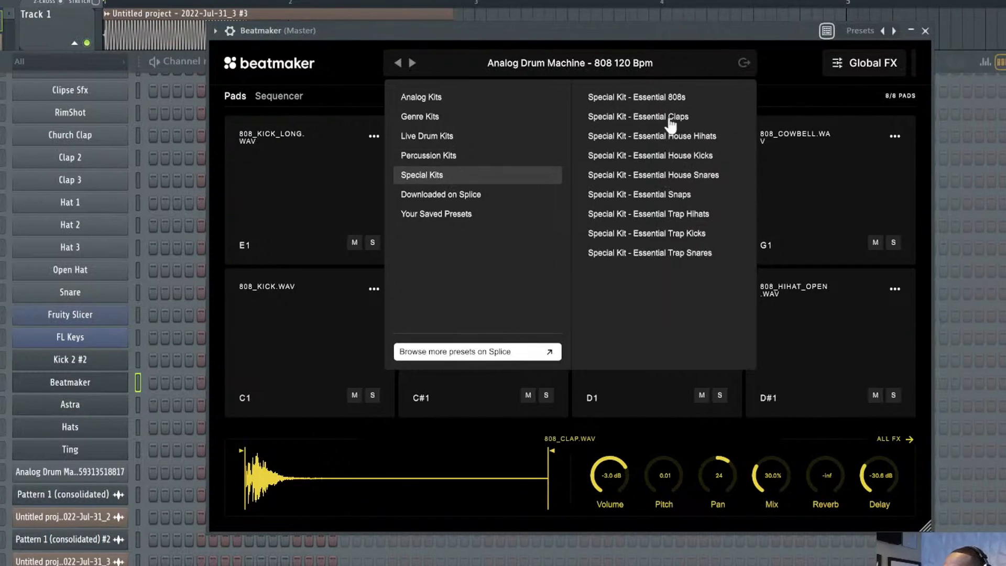
left_click(484, 120)
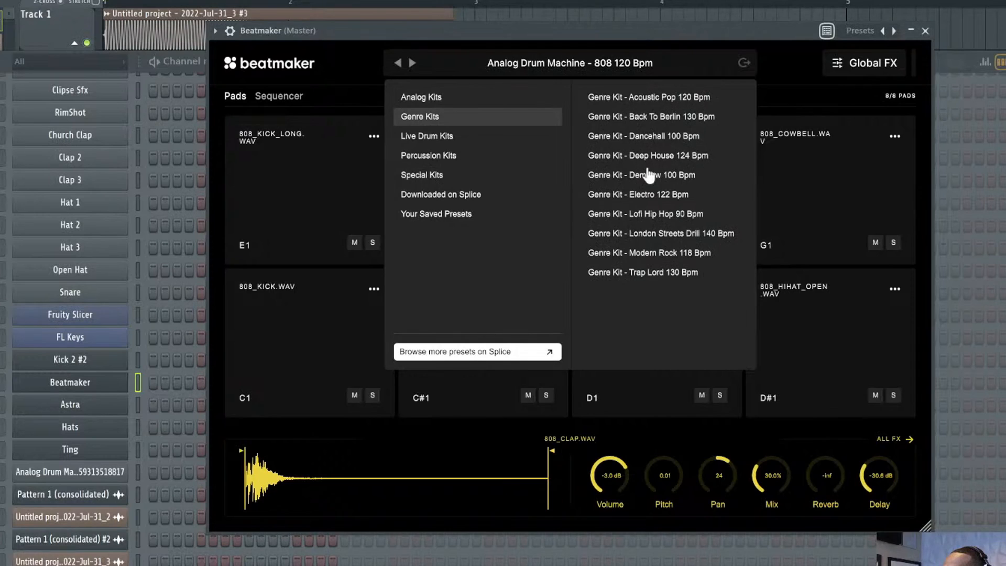
left_click(665, 234)
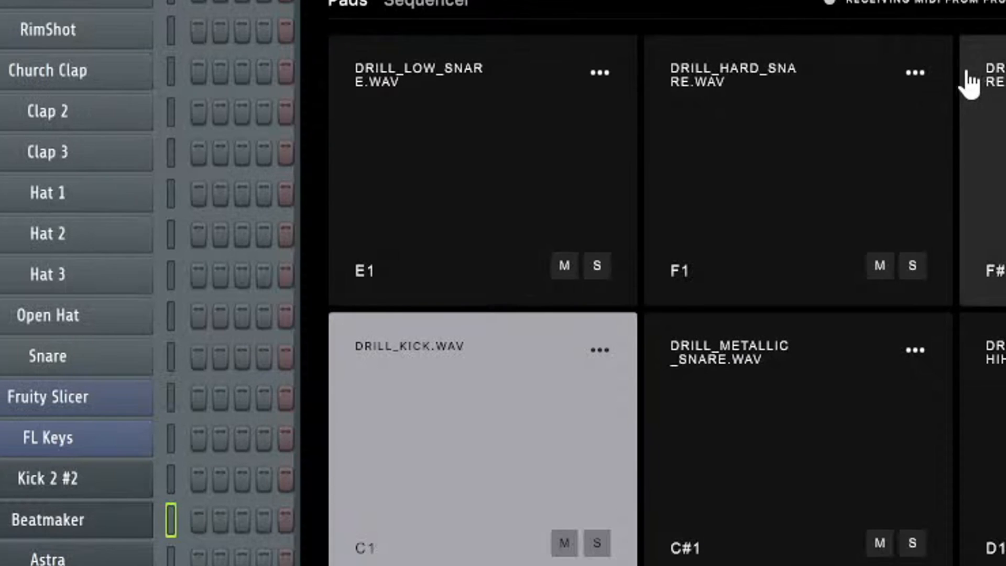
left_click(916, 75)
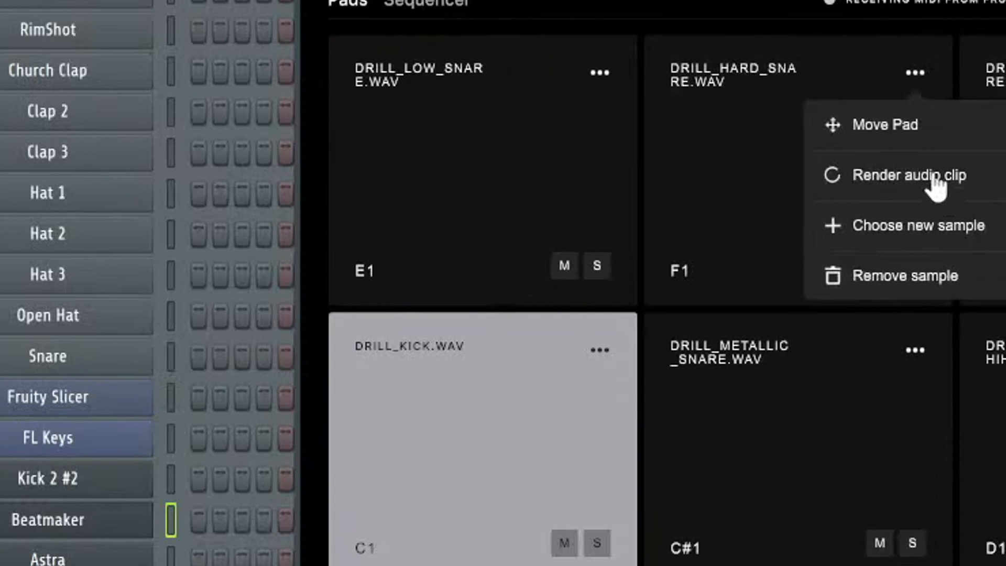
left_click_drag(892, 173, 371, 398)
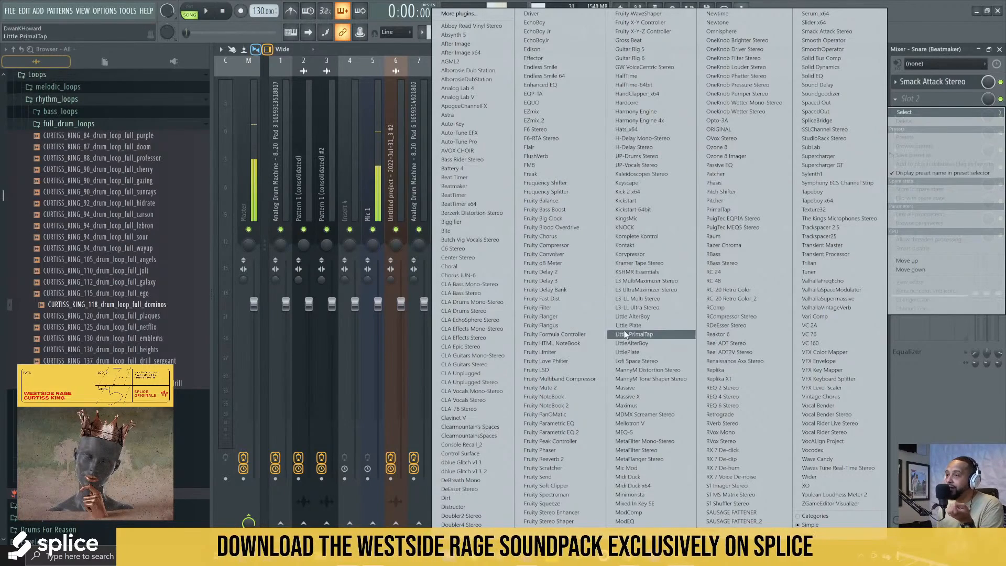
- Load Dirt in slot 2 of the Snare (Beatmaker) mixer track and advance from its INIT preset
left_click(492, 499)
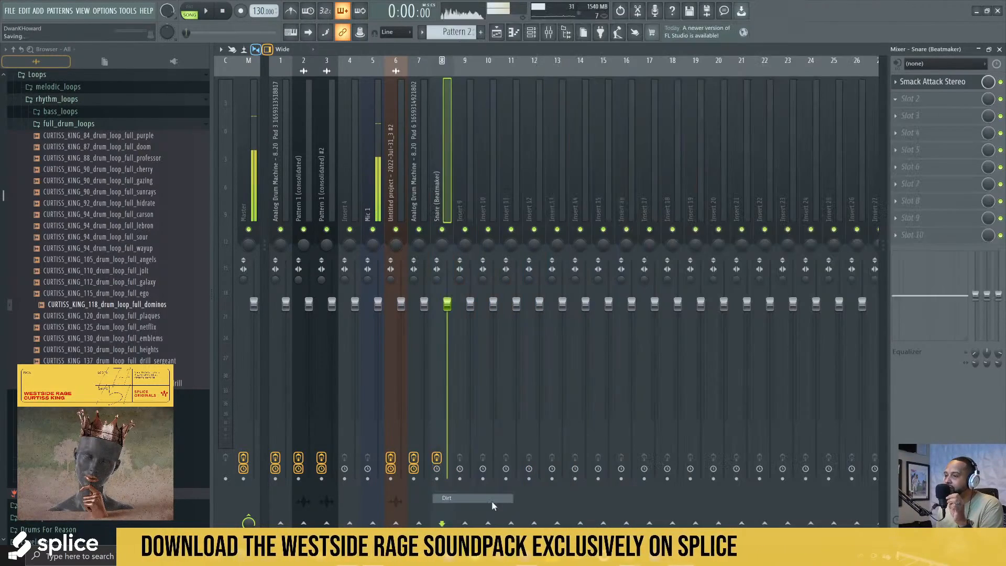
left_click_drag(331, 115, 530, 184)
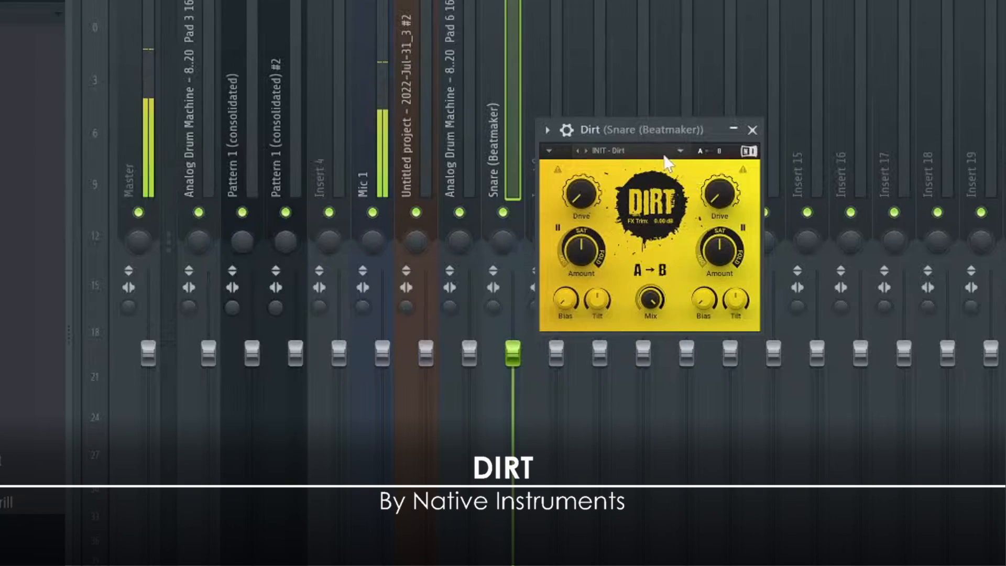
left_click(586, 151)
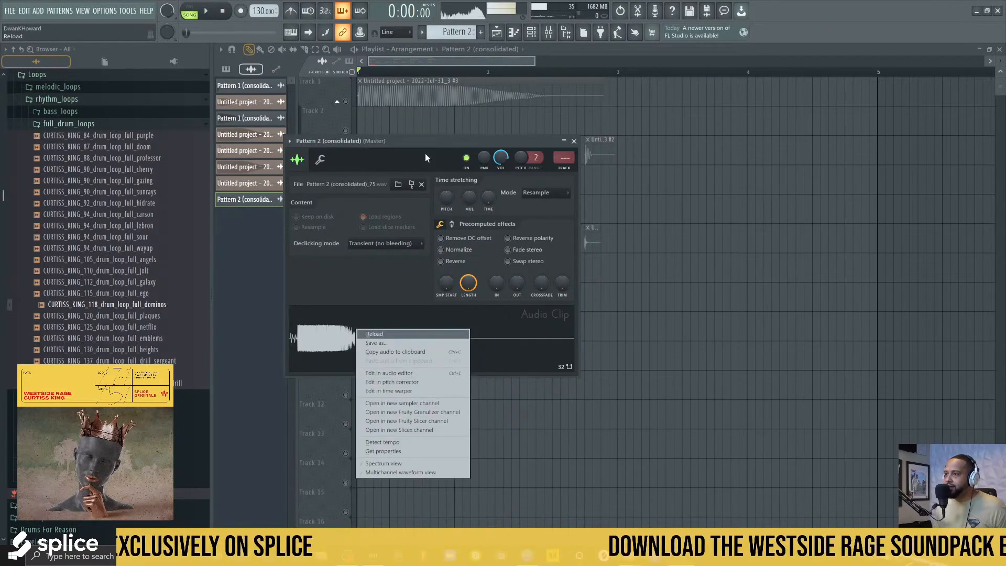
- Shorten the length of the Pattern 2 (consolidated) audio clip and add a fade-out
left_click(468, 291)
left_click_drag(468, 292, 468, 333)
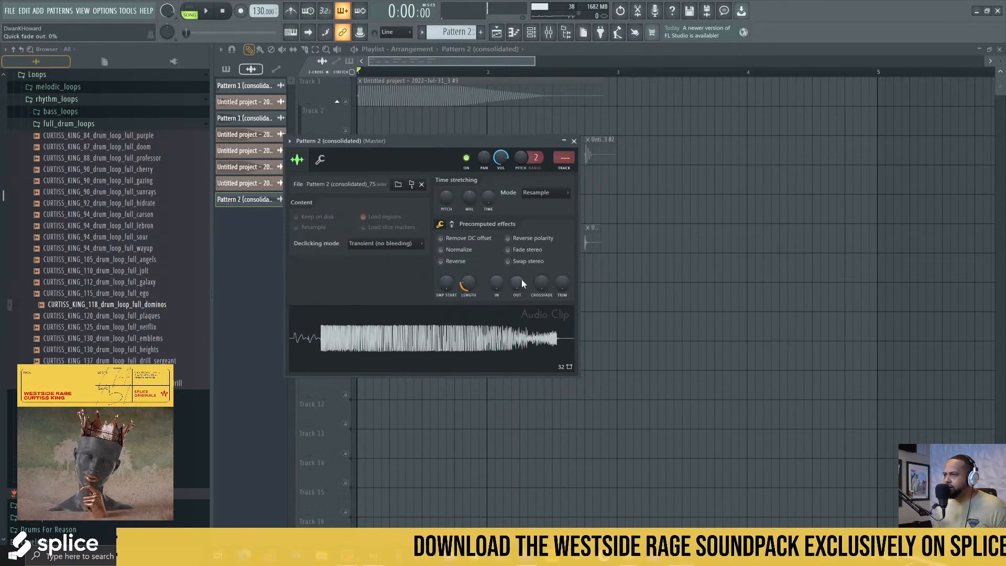
left_click_drag(517, 283, 518, 230)
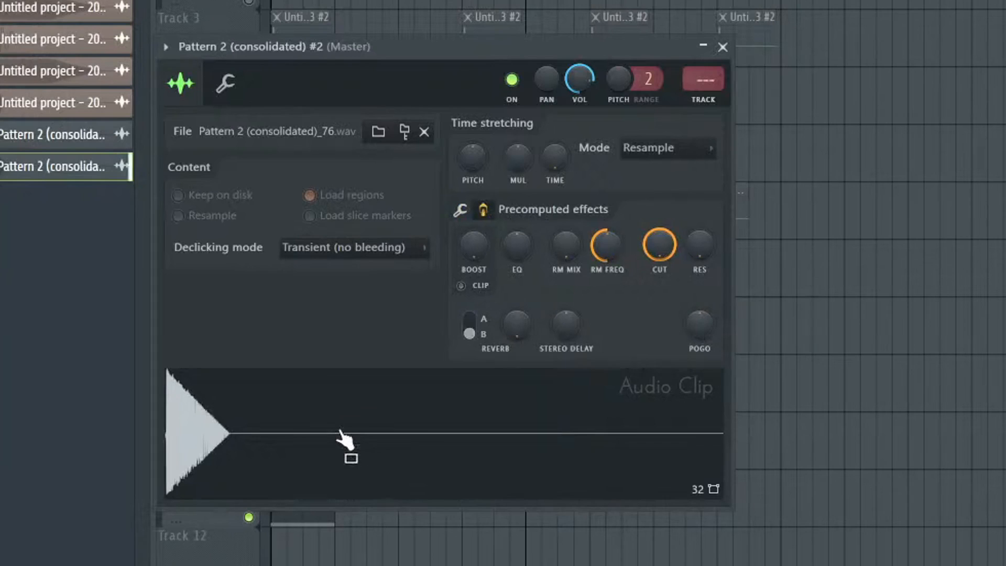
- Add a slight stereo delay to the Pattern 2 (consolidated) #2 clip and move its first instance on Track 10
left_click_drag(567, 325, 567, 319)
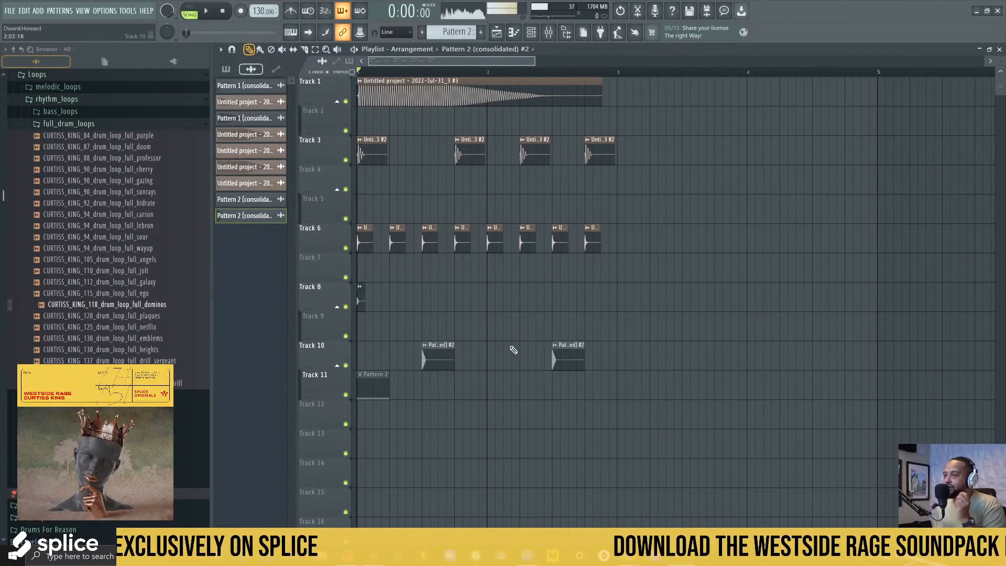
left_click_drag(446, 353, 498, 364)
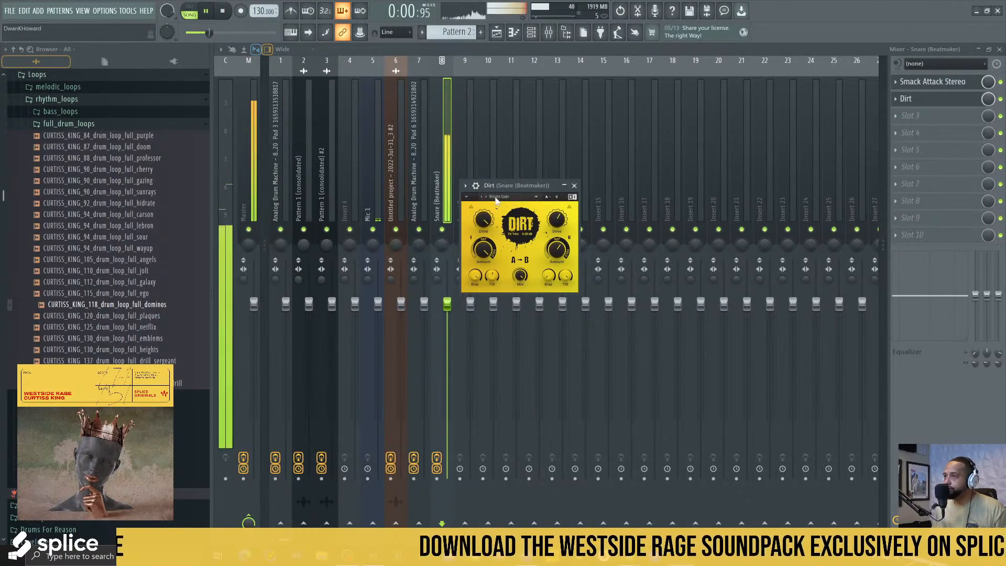
- Switch Dirt on the snare track to its next preset, close the mixer and return to the playlist
left_click(486, 197)
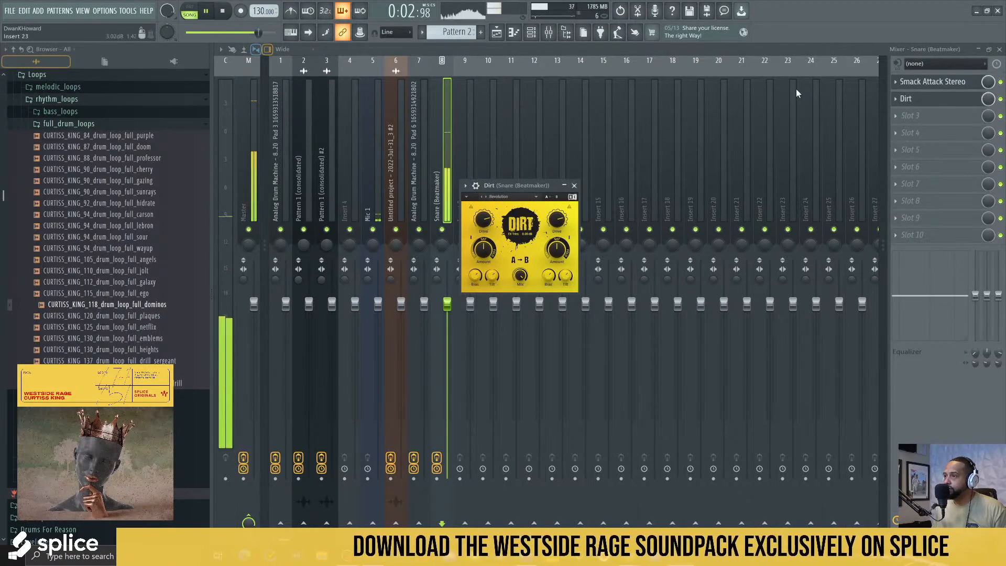
left_click(1000, 49)
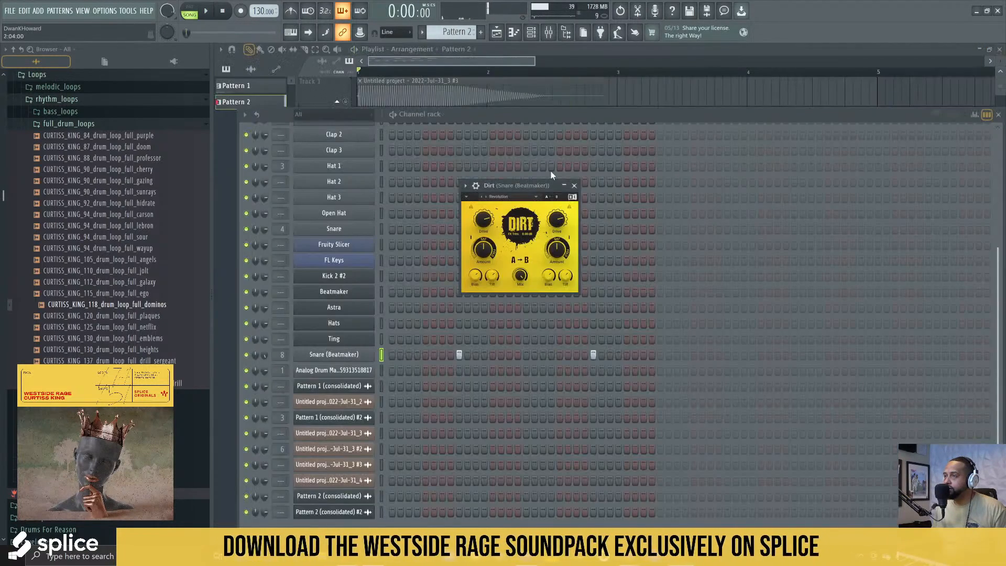
left_click(465, 51)
left_click(395, 185)
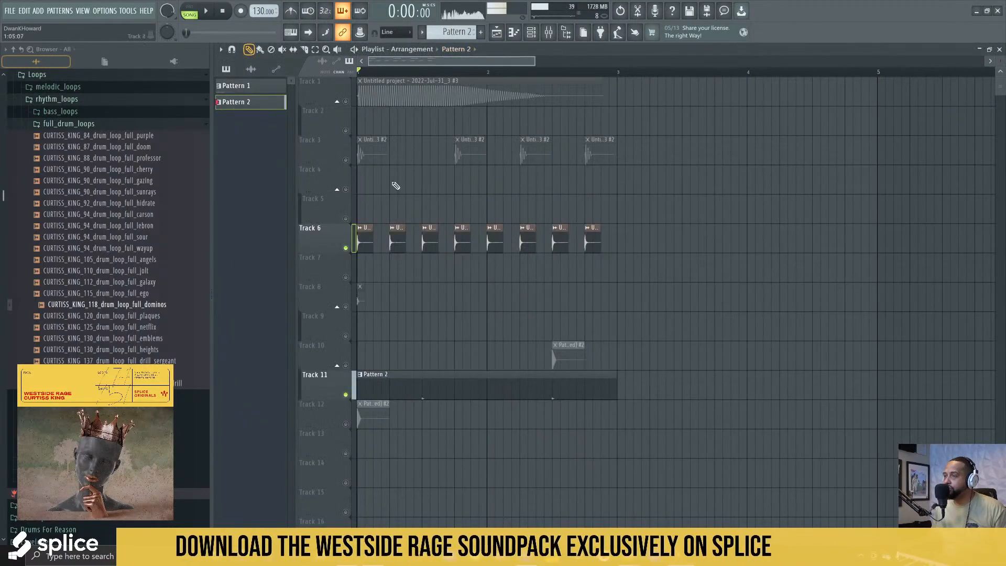
- Set the Track 6 audio clip's declicking mode to Generic (bleeding) and raise its precomputed fade-out
double_click(362, 239)
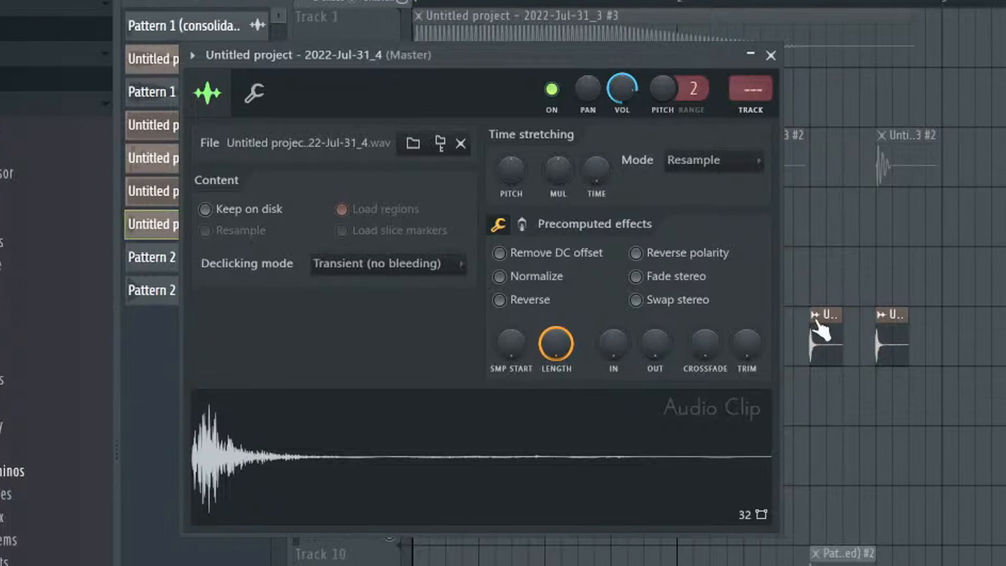
left_click(824, 330)
double_click(822, 330)
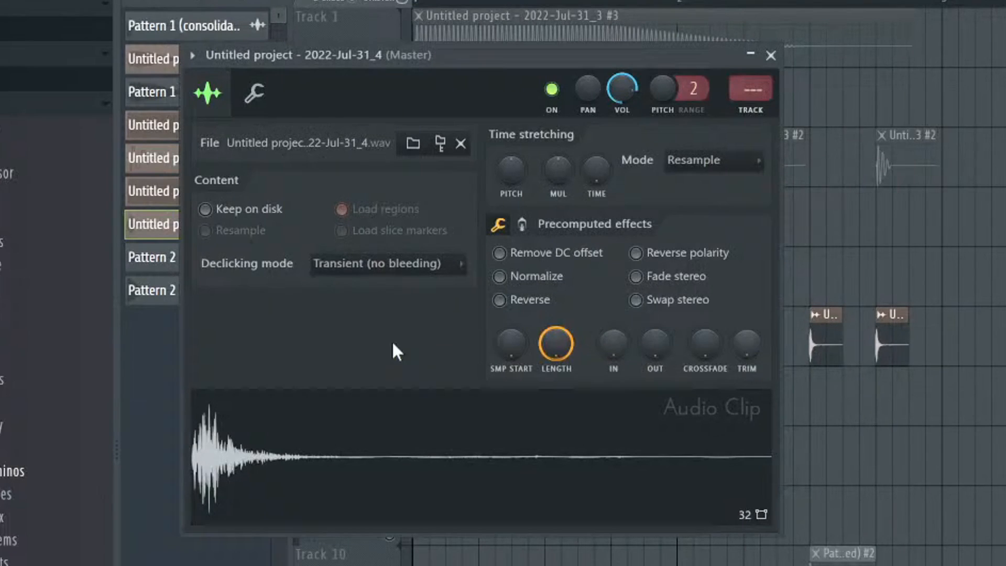
left_click(365, 263)
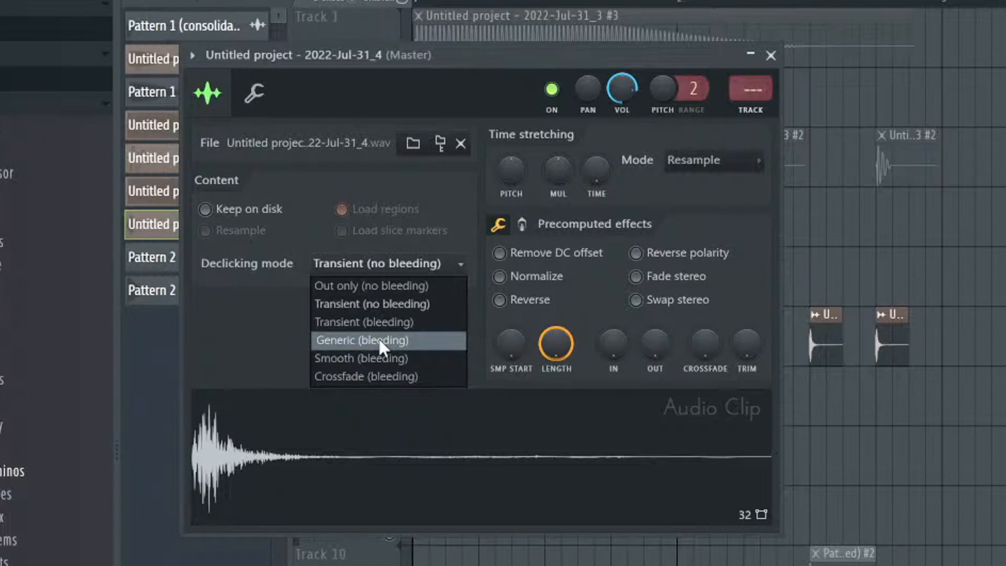
left_click(379, 340)
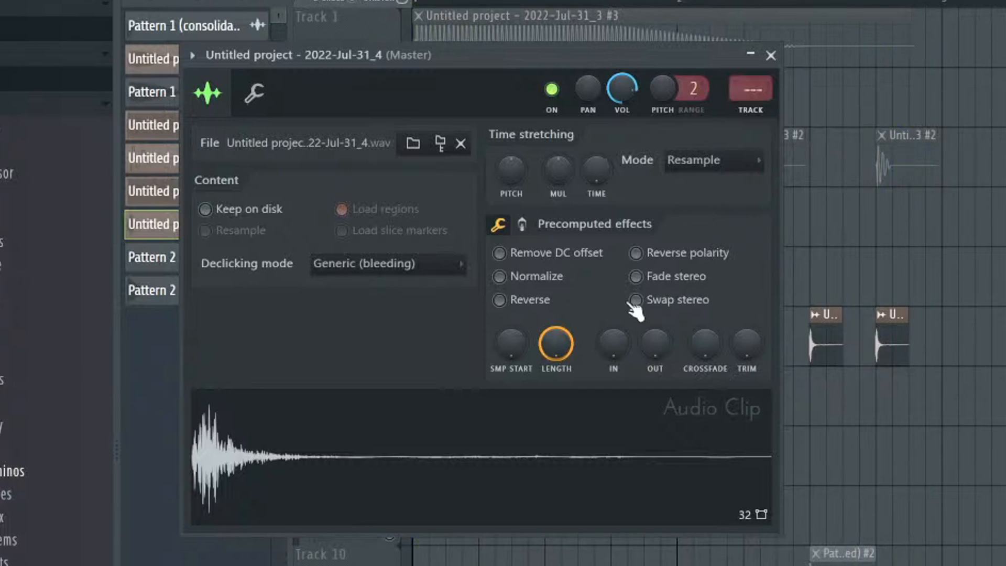
key("Escape")
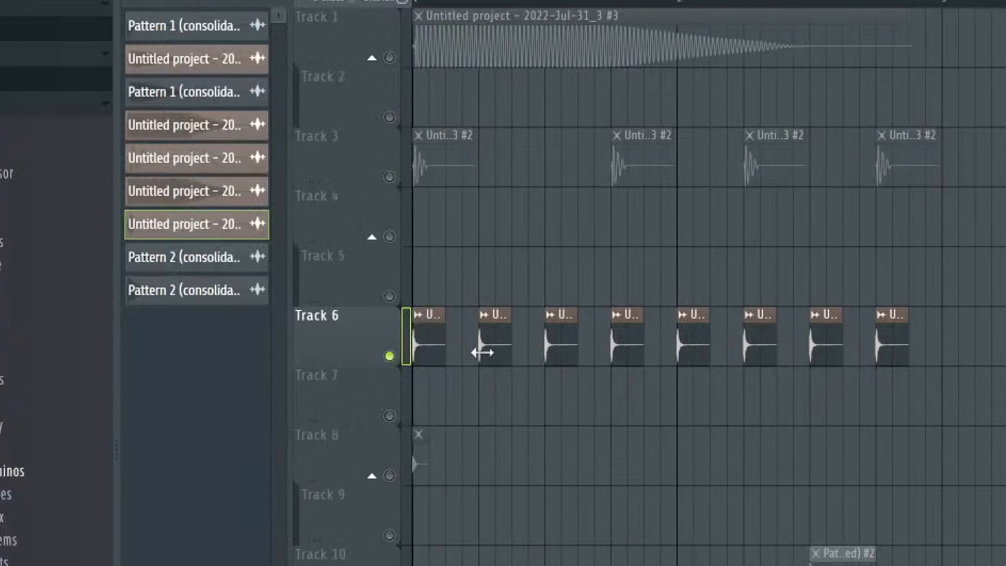
double_click(426, 338)
left_click_drag(656, 346, 656, 320)
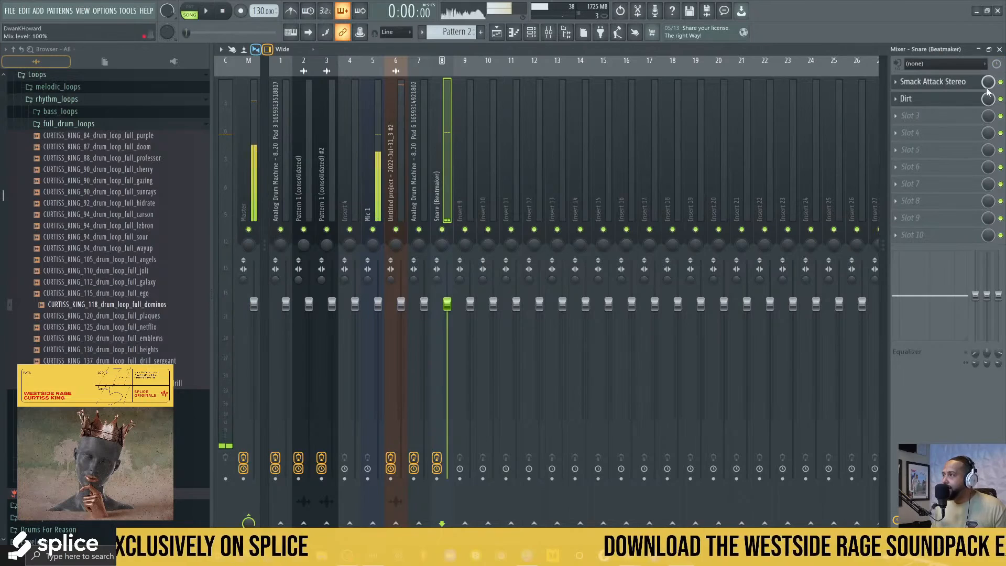
- Load Texture32 in slot 3 of the Snare (Beatmaker) mixer track and choose the Add Bite factory preset
left_click(903, 118)
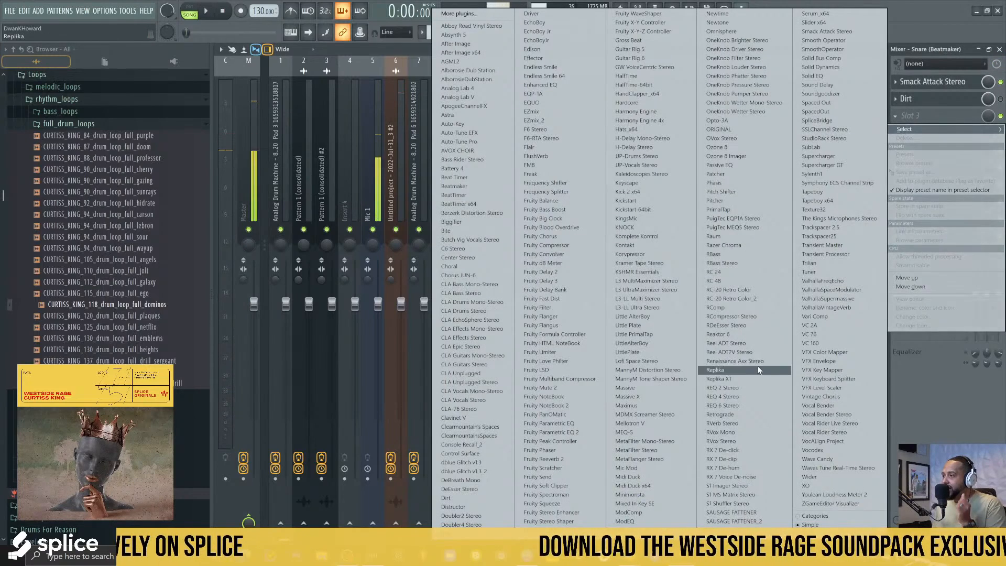
left_click(852, 210)
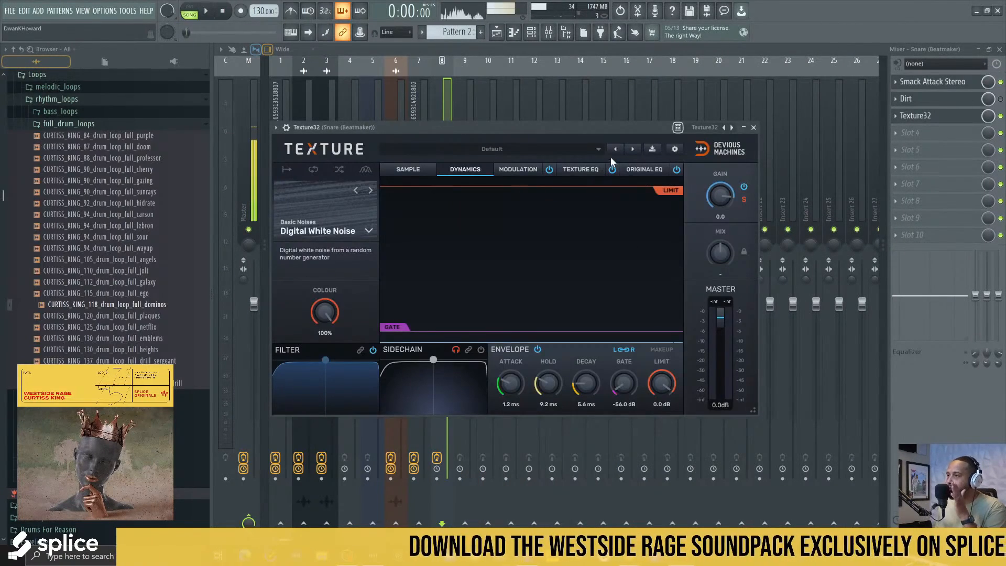
left_click(601, 147)
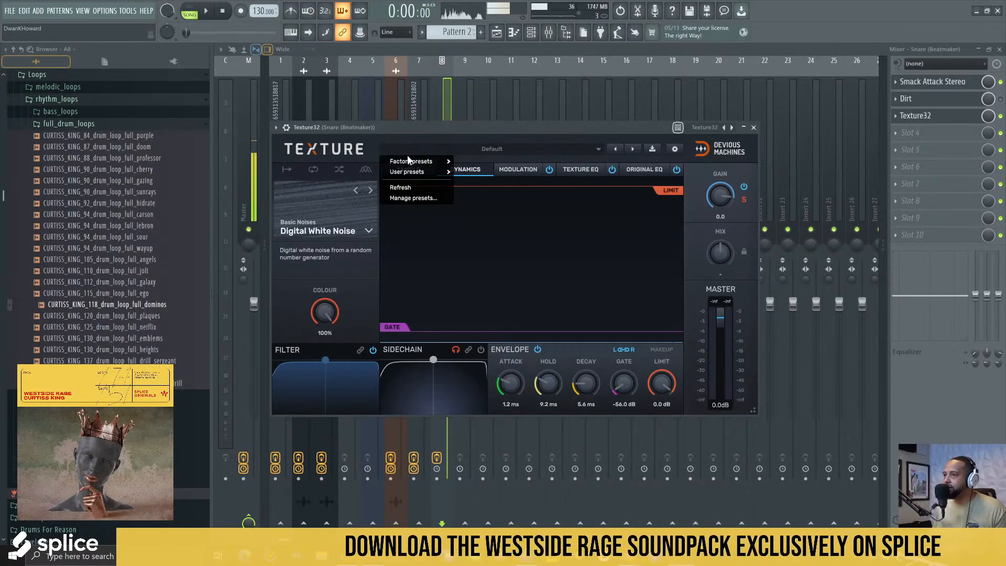
mouse_move(414, 161)
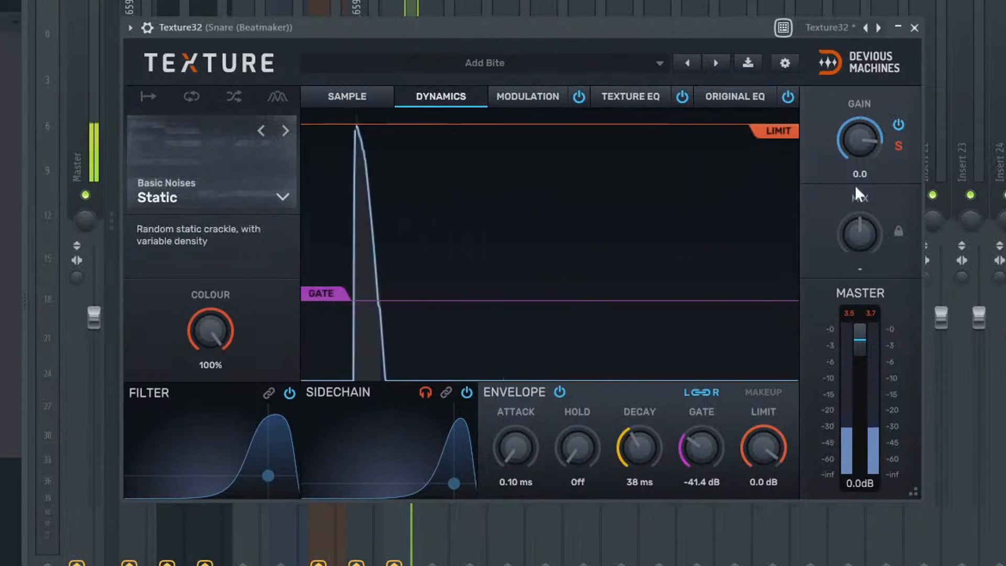
- Audition the Dripping Snare preset in Texture with different mix and gain amounts
left_click(716, 64)
left_click(718, 63)
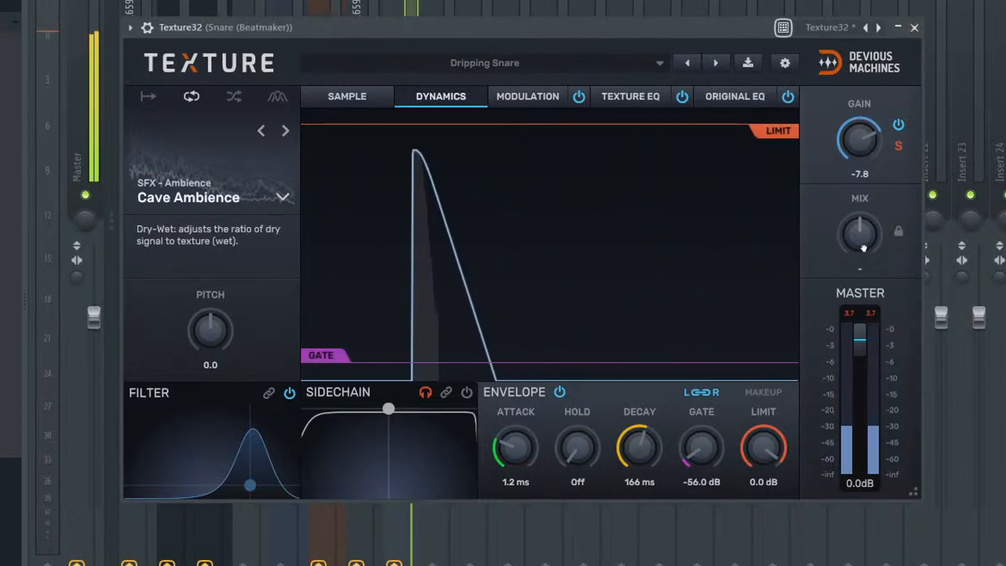
left_click_drag(861, 239, 861, 269)
mouse_move(857, 176)
left_mouse_down()
mouse_move(857, 146)
mouse_move(858, 181)
left_mouse_up()
left_click_drag(855, 226, 855, 226)
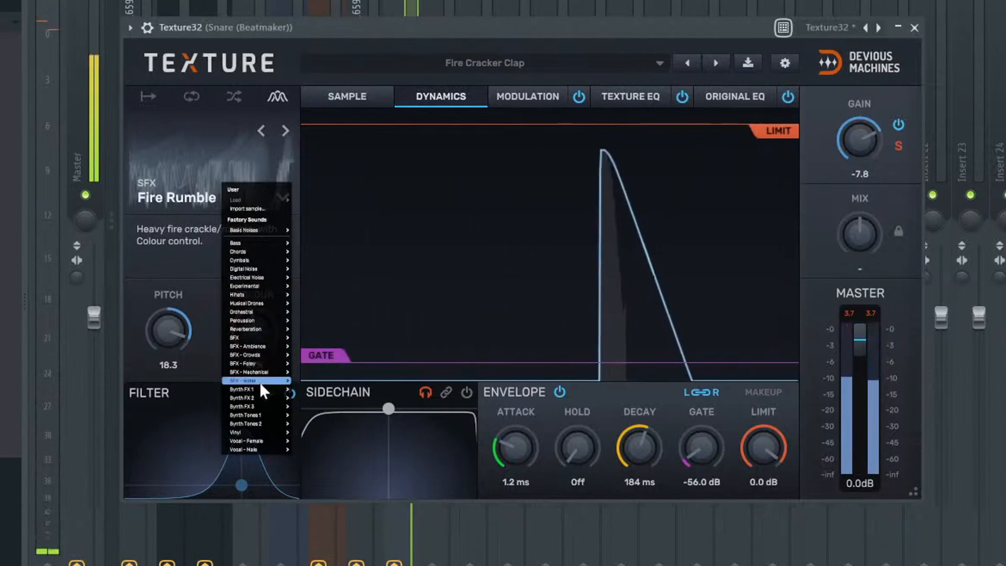
- Try Female Yeah as Texture's sound source and replace it with Male Shout from the male vocal sounds
mouse_move(262, 424)
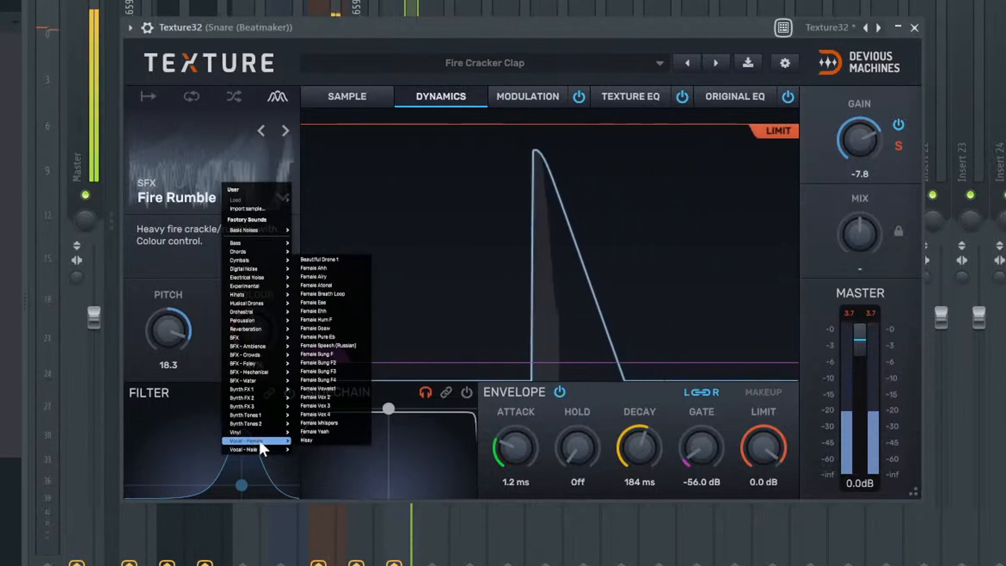
left_click(315, 431)
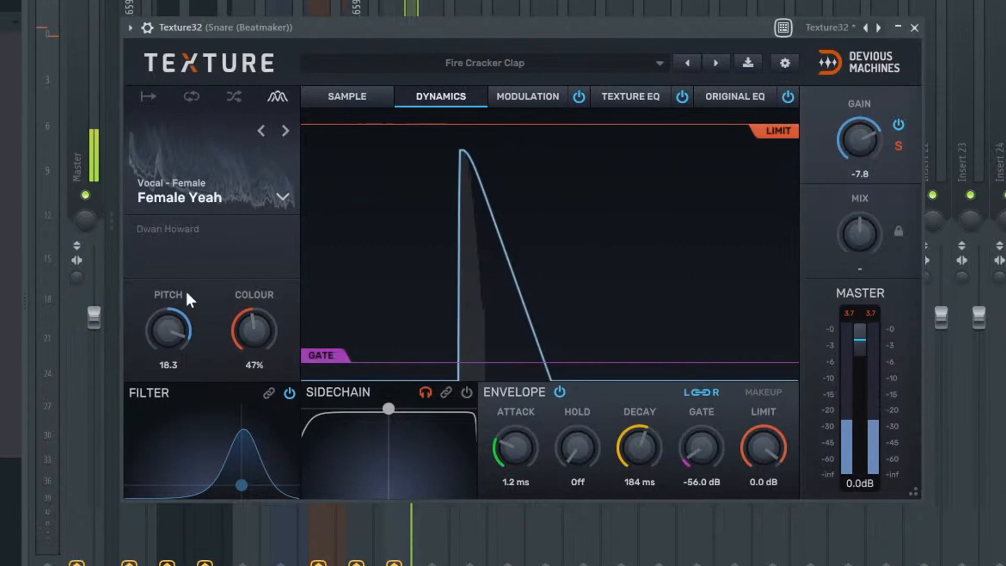
left_click(235, 184)
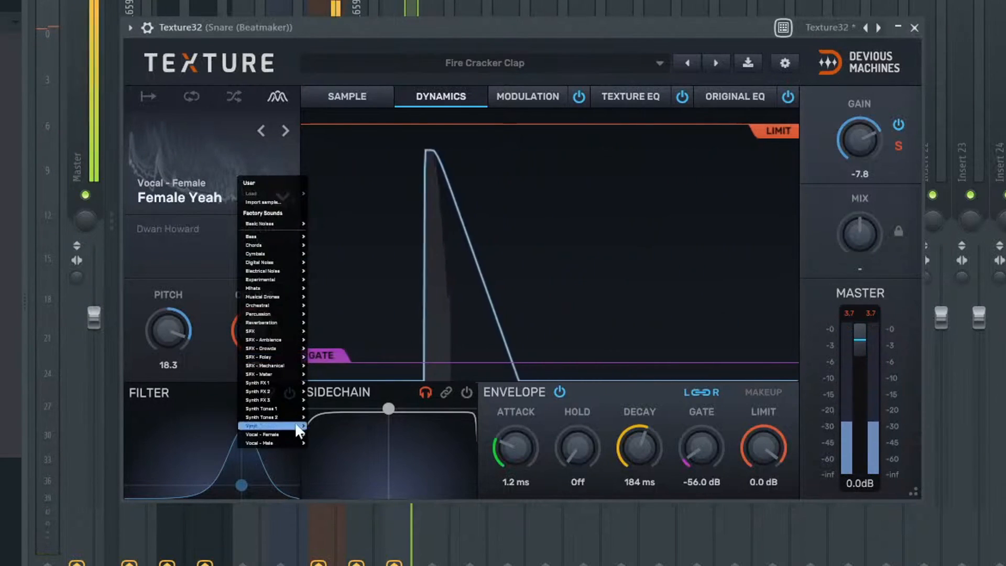
mouse_move(295, 434)
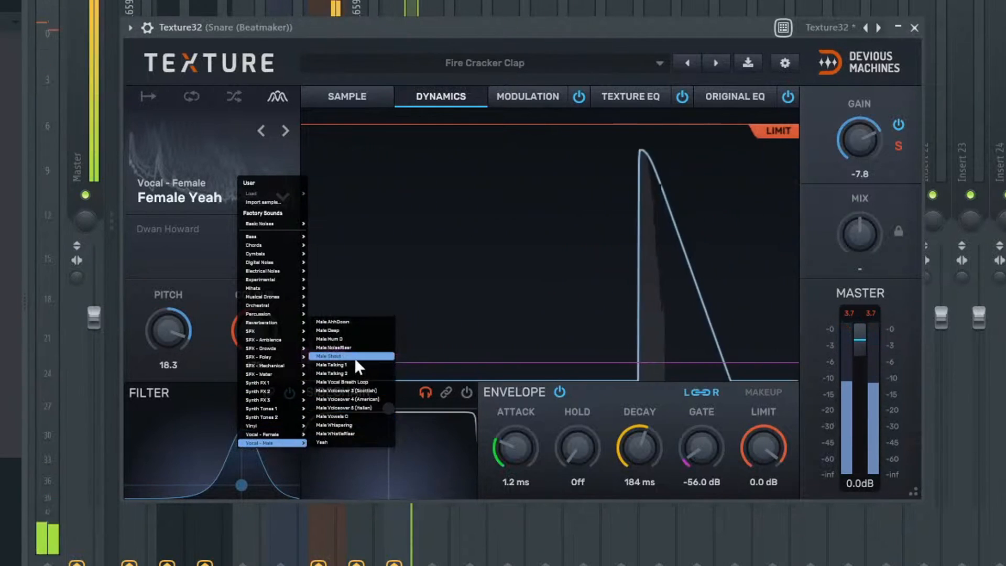
left_click(353, 356)
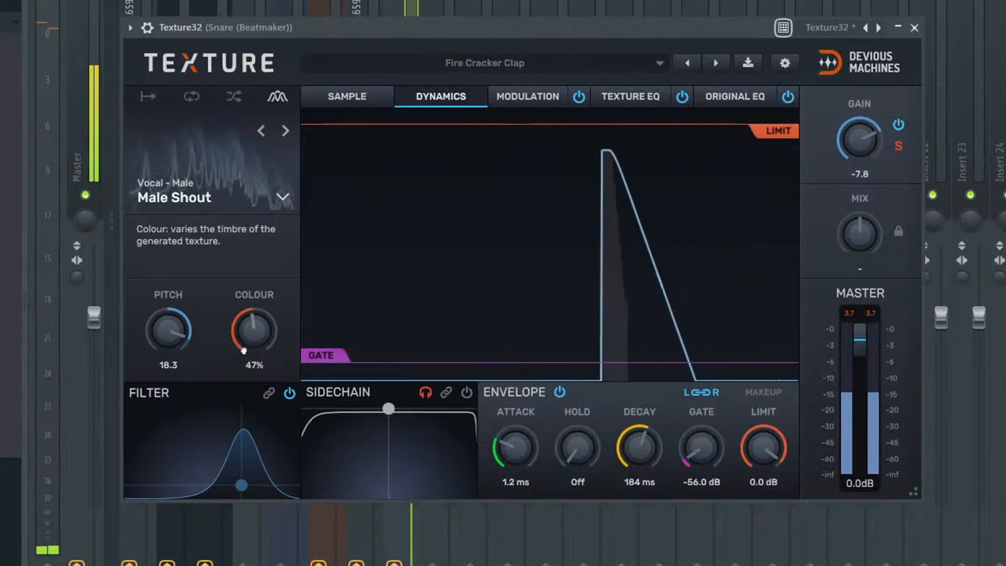
- Adjust the pitch of the Male Shout texture, trying -13.6 and -20.2 semitones
left_click_drag(168, 330, 188, 343)
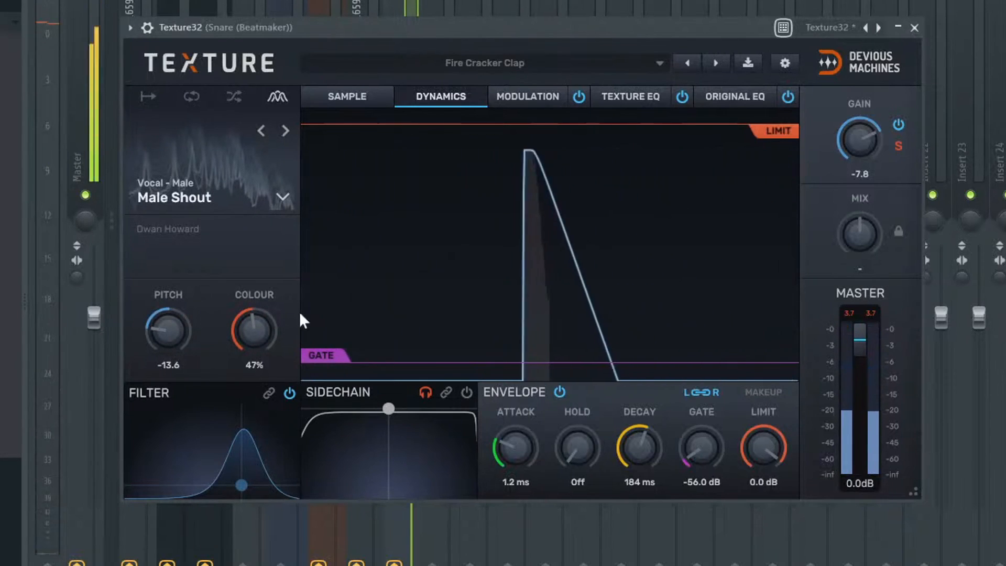
left_click_drag(168, 330, 168, 352)
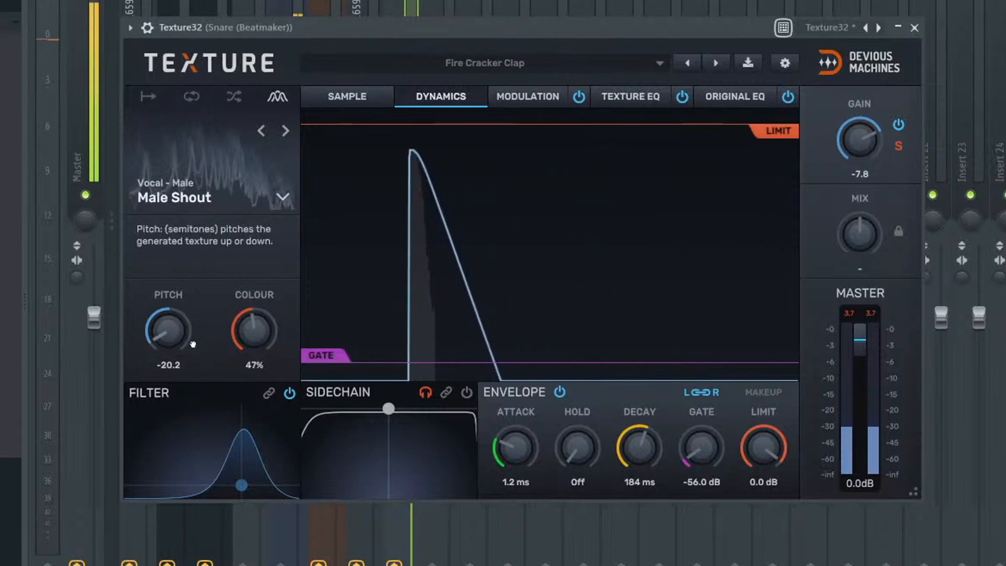
mouse_move(168, 330)
left_mouse_down()
mouse_move(168, 302)
mouse_move(168, 338)
mouse_move(168, 282)
mouse_move(168, 312)
mouse_move(169, 302)
mouse_move(179, 315)
left_mouse_up()
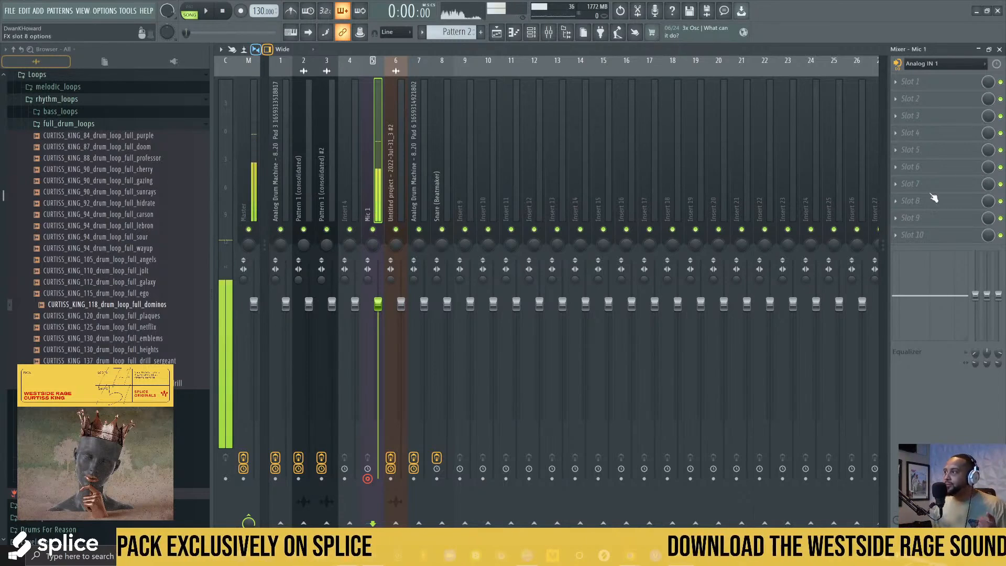
- Close the mixer and start playback in the playlist
left_click(999, 49)
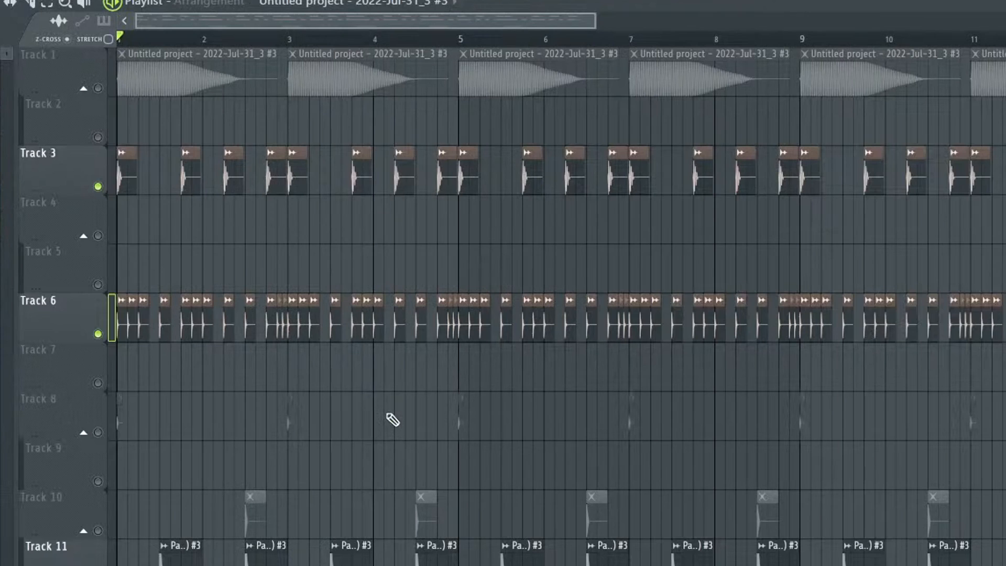
key("space")
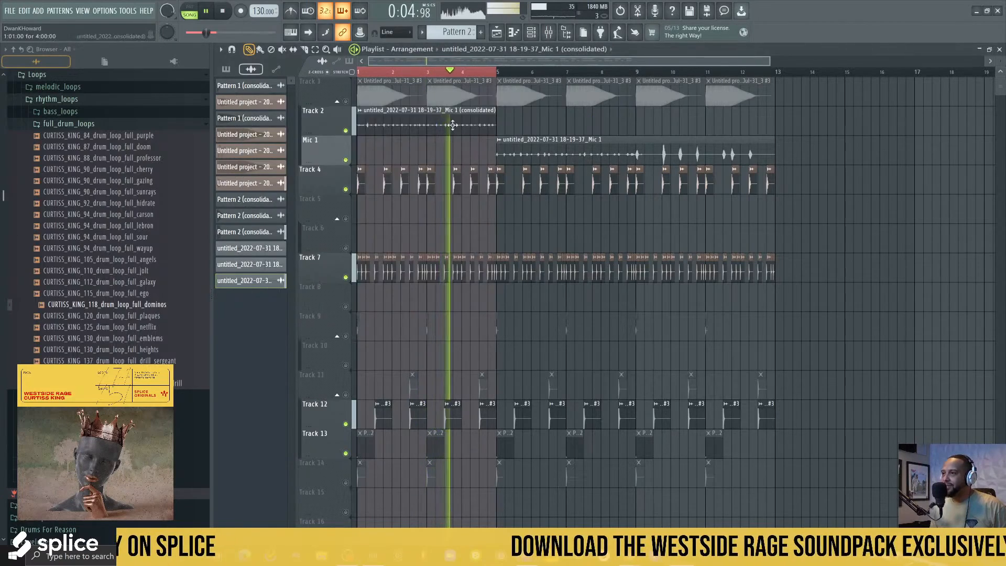
- Route the consolidated Mic 1 recording on Track 2 to mixer insert 9 and load Fruity Parametric EQ 2 on it
double_click(453, 125)
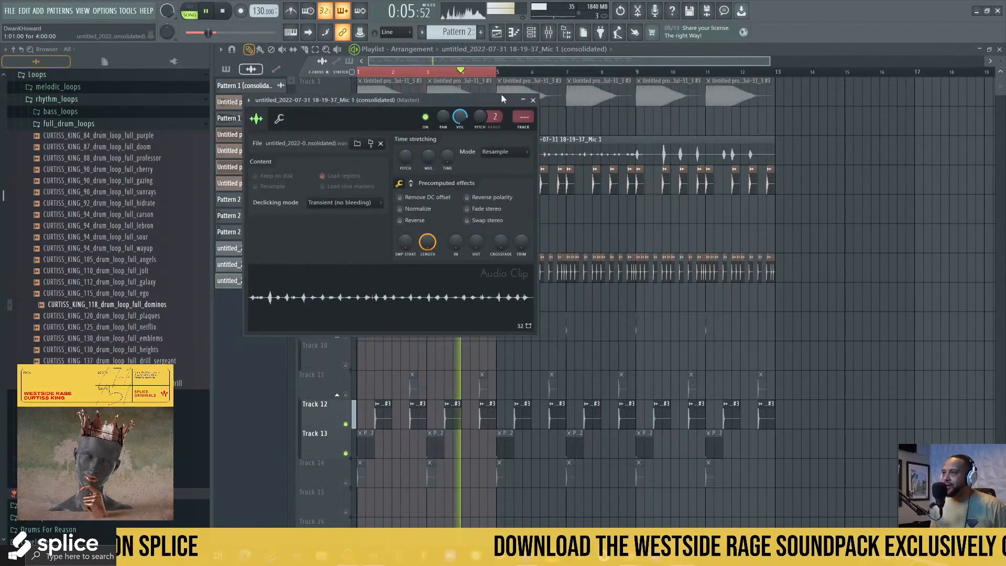
left_click(548, 32)
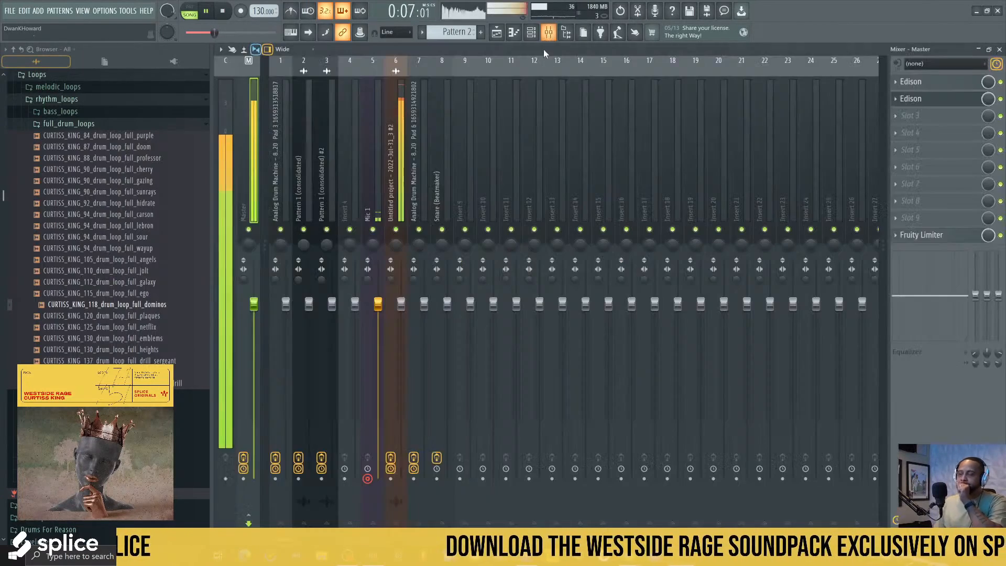
right_click(463, 193)
mouse_move(556, 162)
left_click(591, 164)
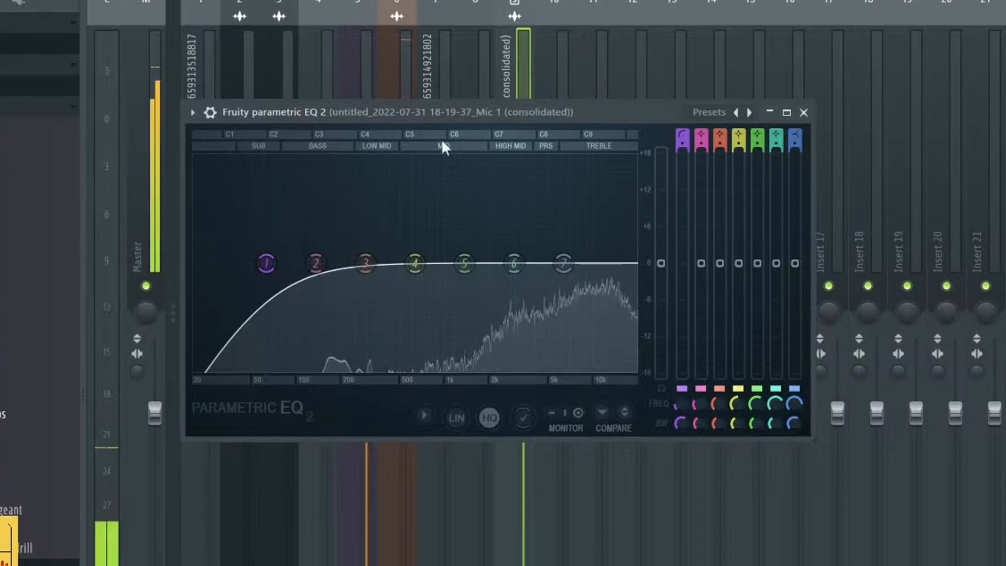
- Raise the EQ's band 1 low cut into the low mids and reset band 7 after trying a slight treble boost
left_click_drag(266, 263, 380, 263)
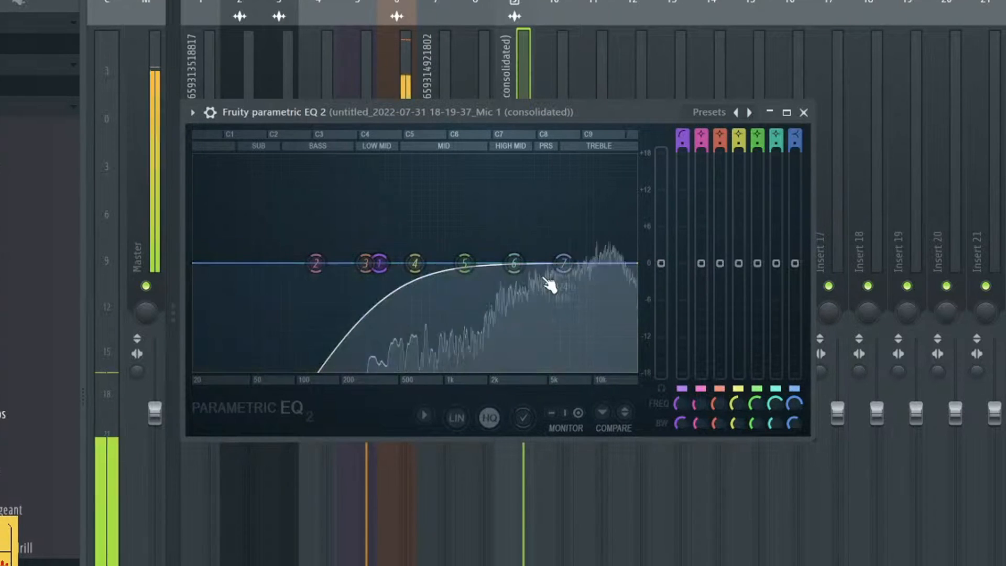
left_click_drag(565, 264, 564, 244)
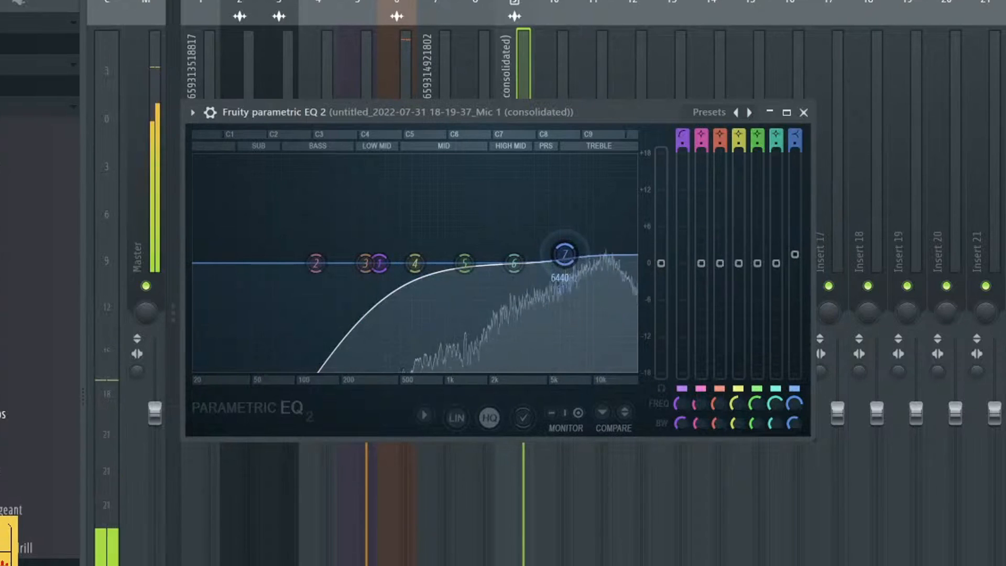
left_click_drag(564, 257, 564, 257)
right_click(562, 255)
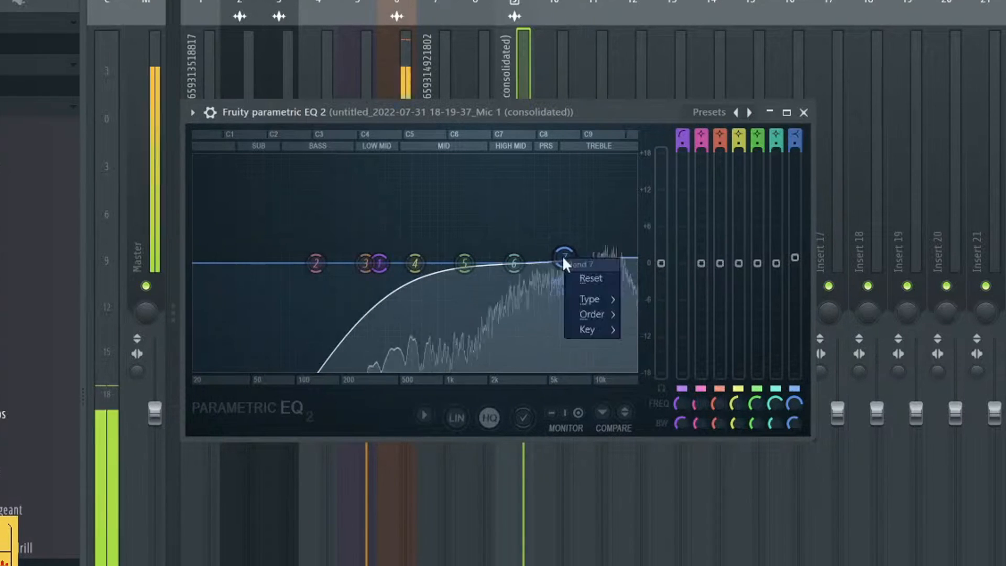
left_click(580, 281)
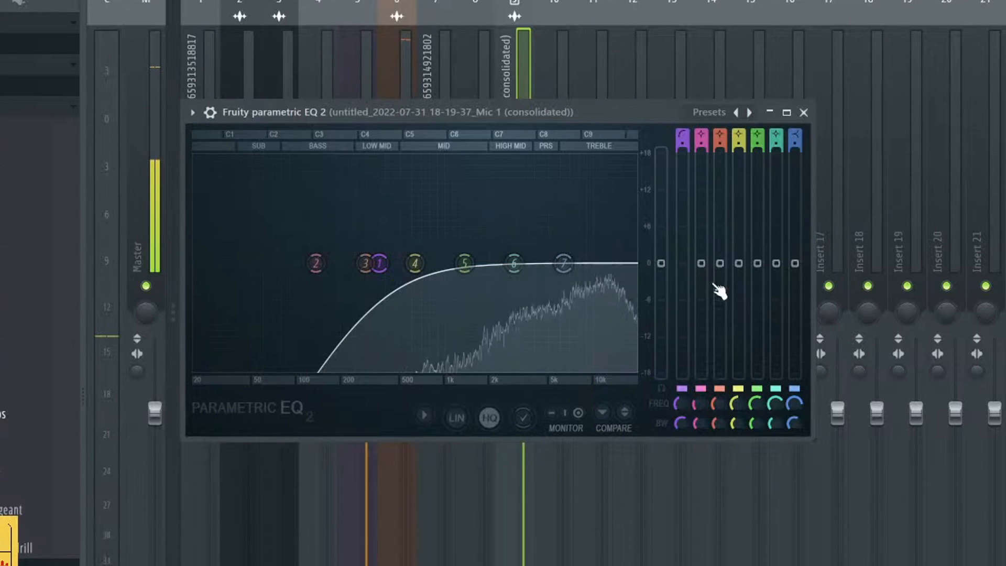
left_click(804, 112)
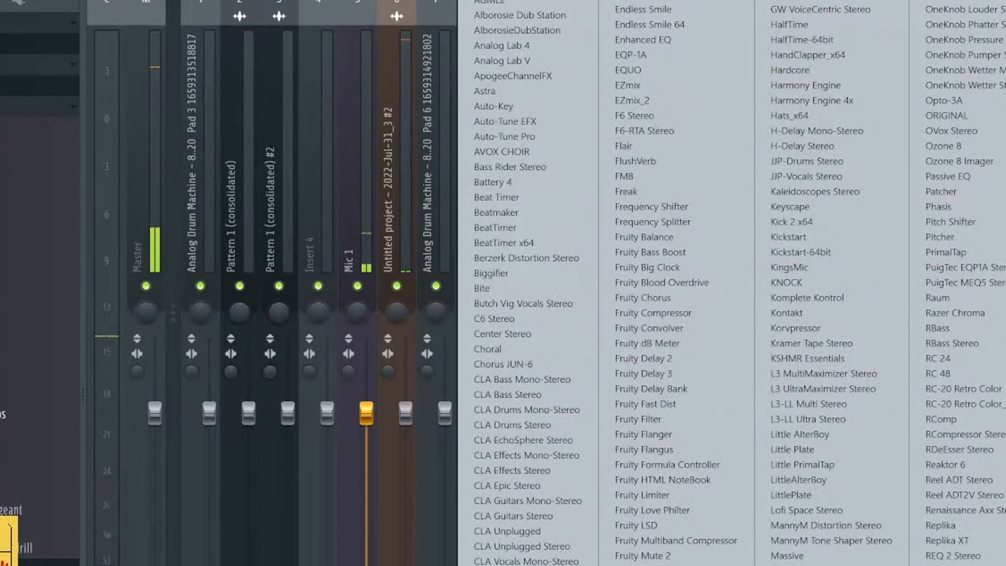
- Load Wider on the consolidated recording's mixer track, adjust its stereo width and pick another effect plugin
left_click(634, 413)
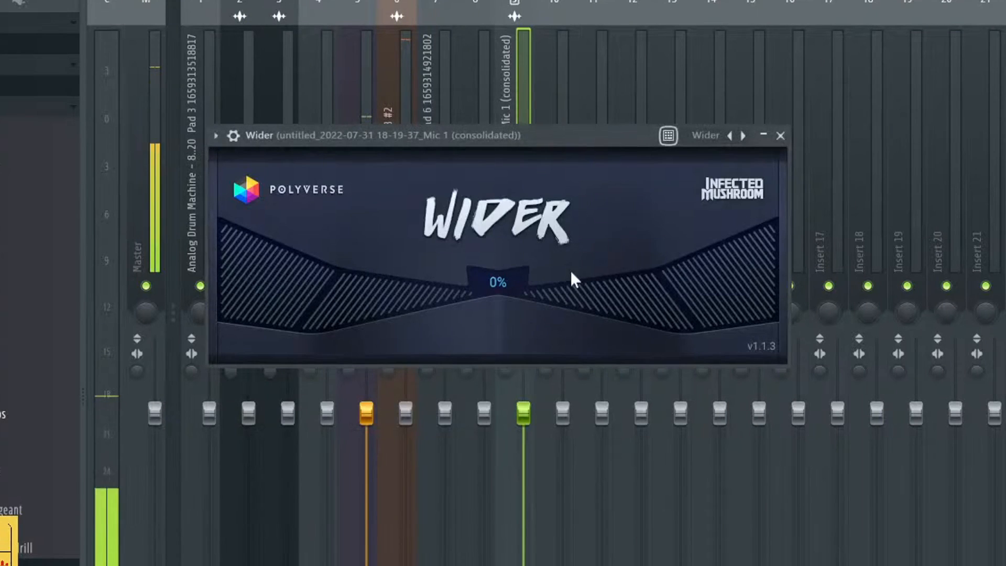
mouse_move(661, 307)
left_mouse_down()
mouse_move(637, 309)
mouse_move(712, 308)
mouse_move(654, 315)
left_mouse_up()
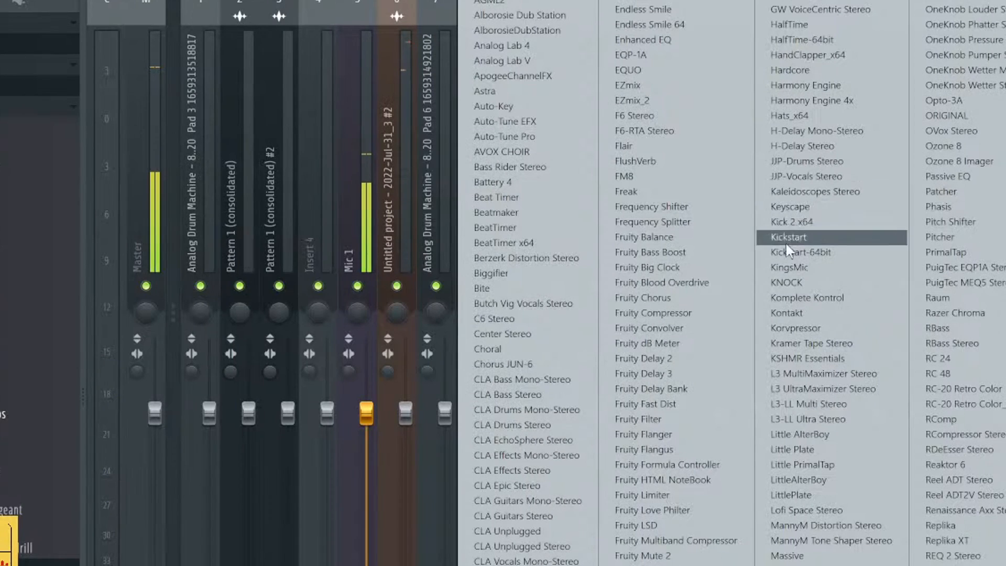
left_click(681, 434)
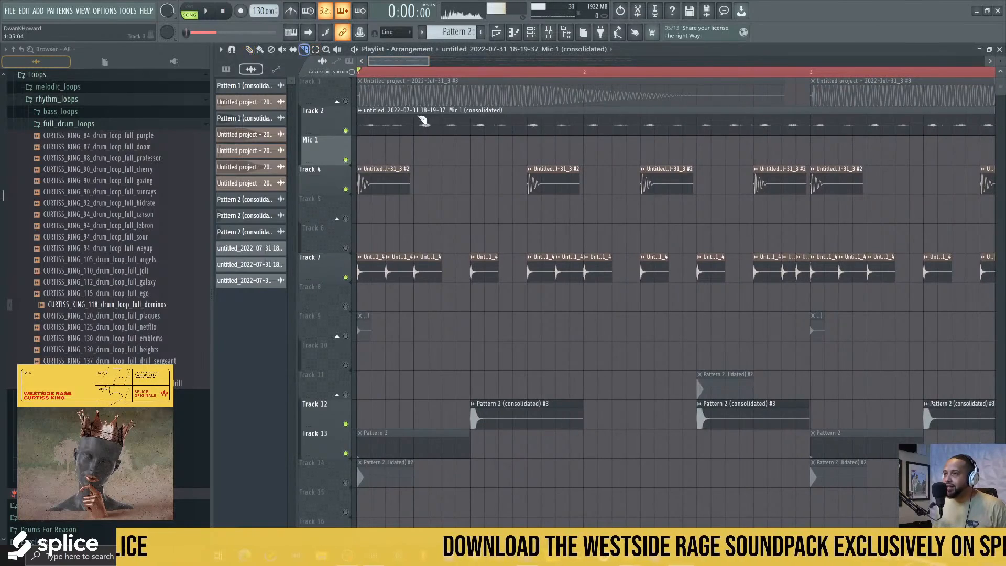
- Slice off the first short piece of the Track 2 Mic 1 recording and make a time selection over it
left_click(389, 131)
left_click(325, 50)
left_click(365, 124)
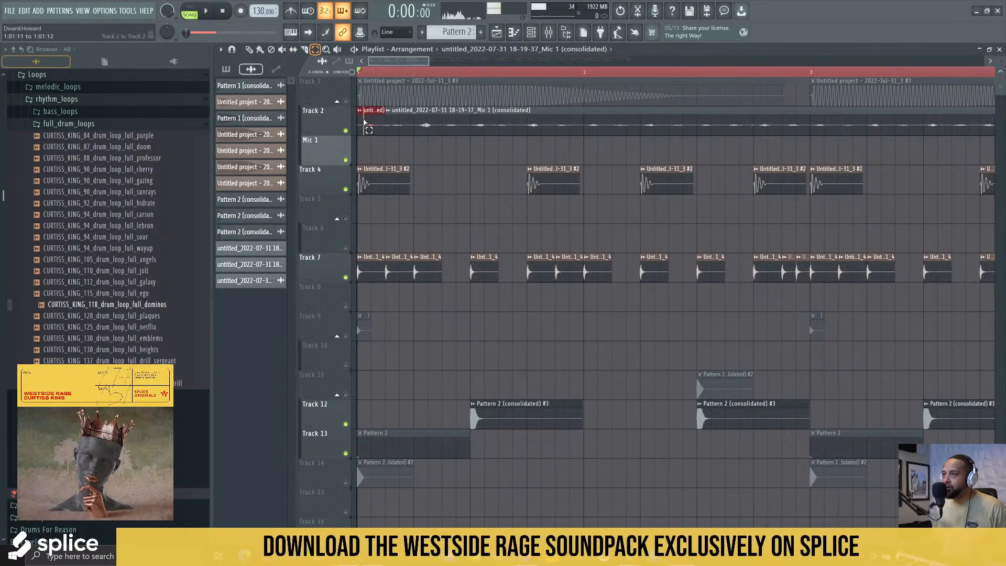
left_click(382, 74)
left_click_drag(387, 74, 218, 87)
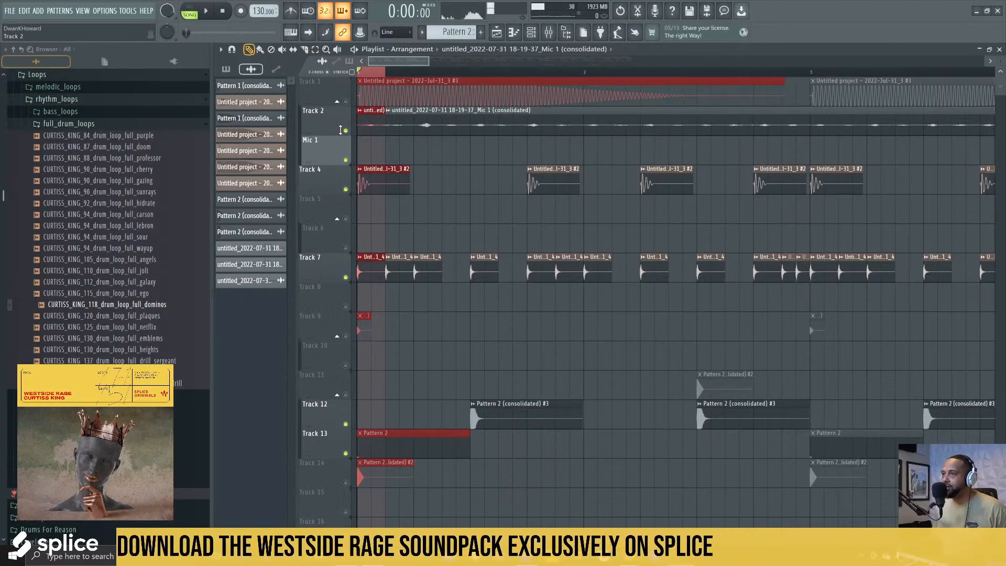
- Return from the mixer to the playlist, record a new Mic 1 take across the arrangement and dismiss the error dialog
key("F9")
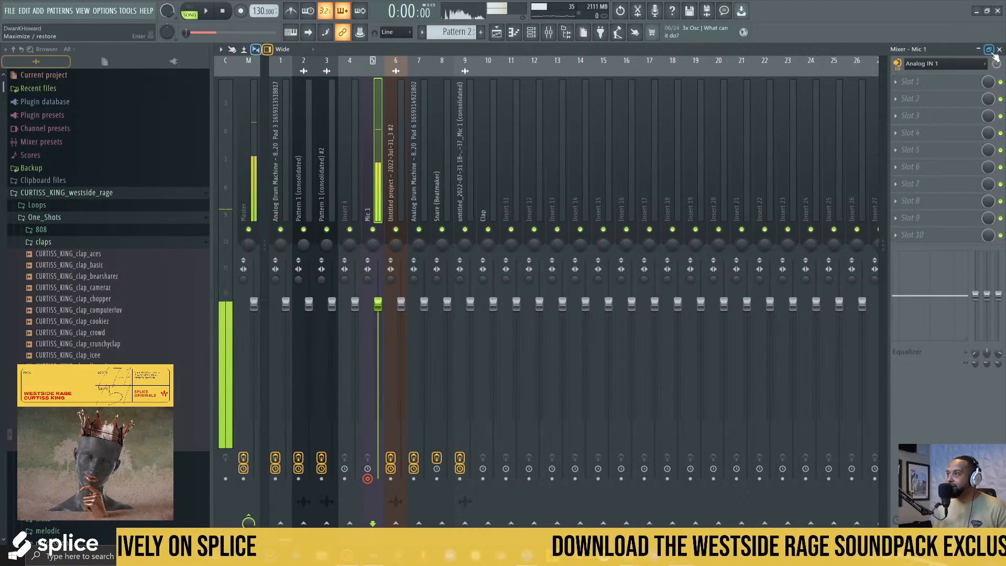
left_click(999, 49)
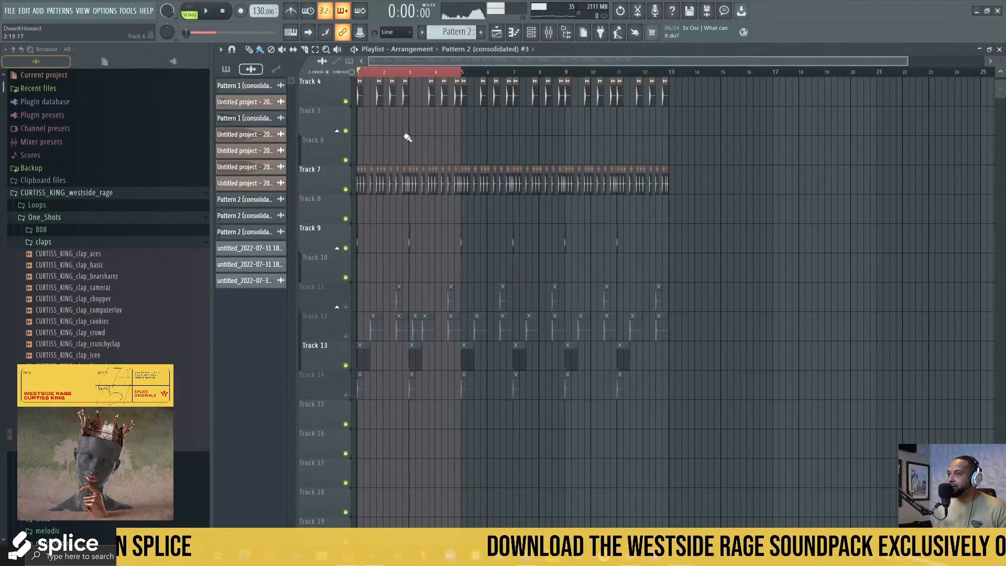
key("r")
key("space")
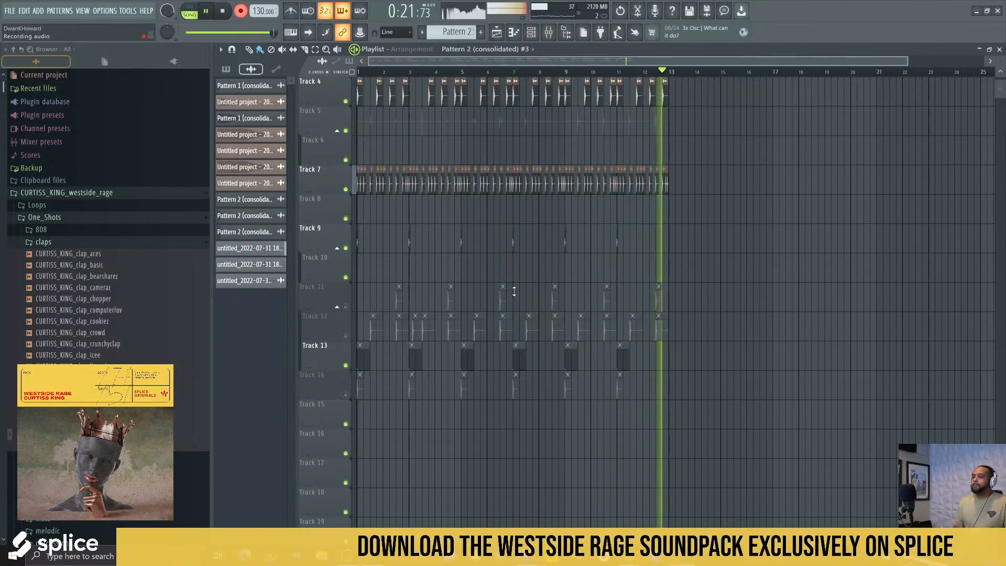
key("space")
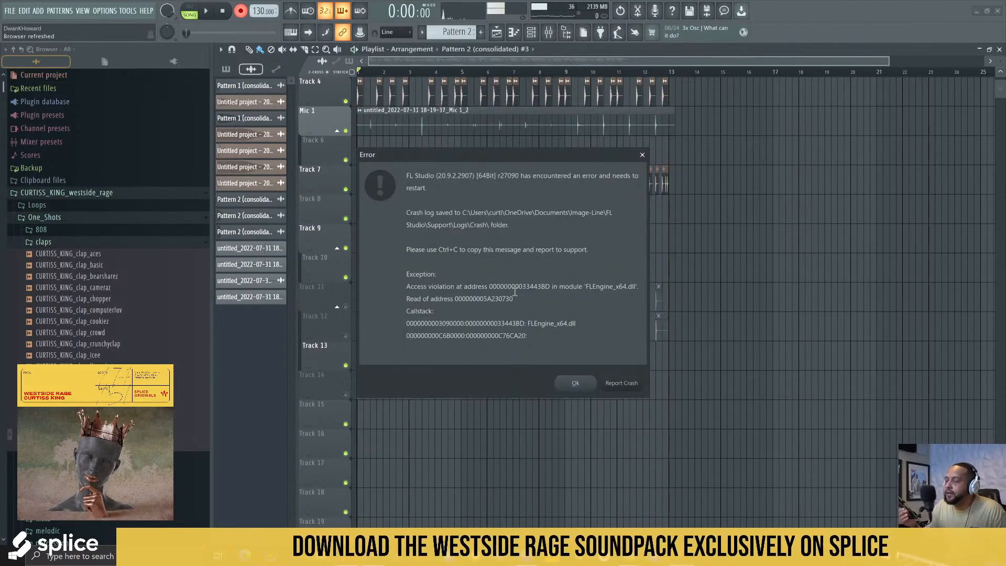
left_click(575, 383)
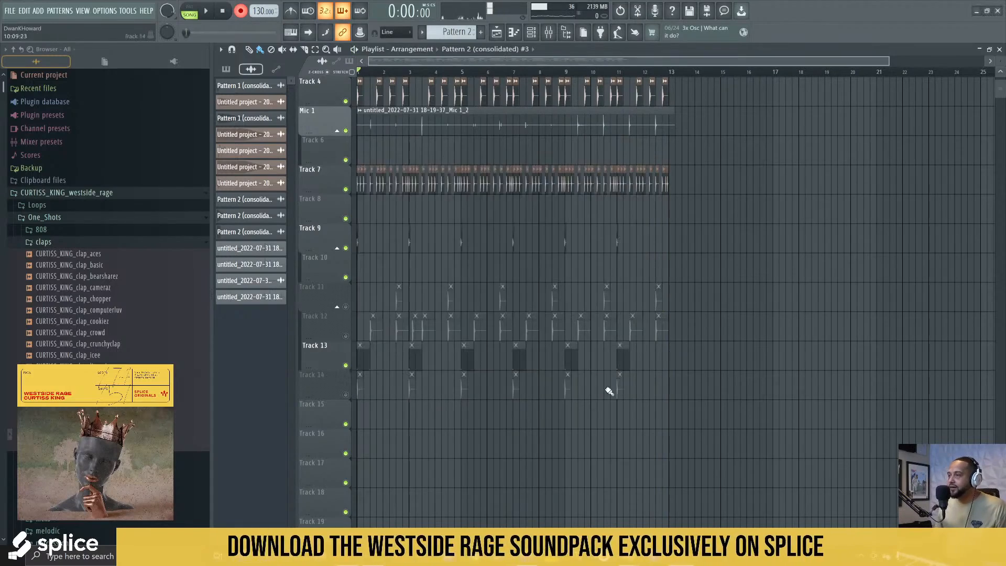
- Load Smack Attack Stereo in slot 1 of the Clap mixer track
left_click(536, 49)
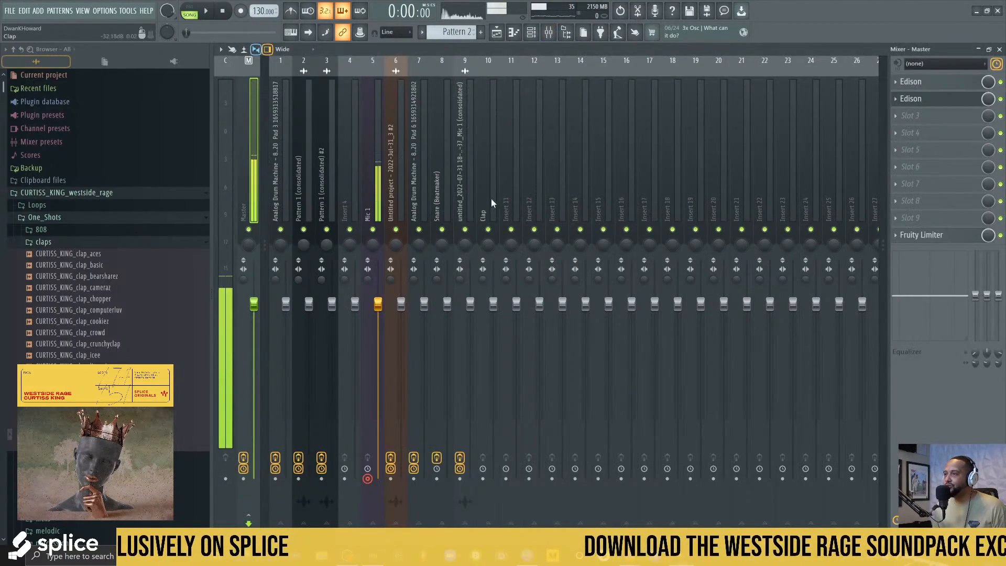
right_click(491, 199)
mouse_move(594, 163)
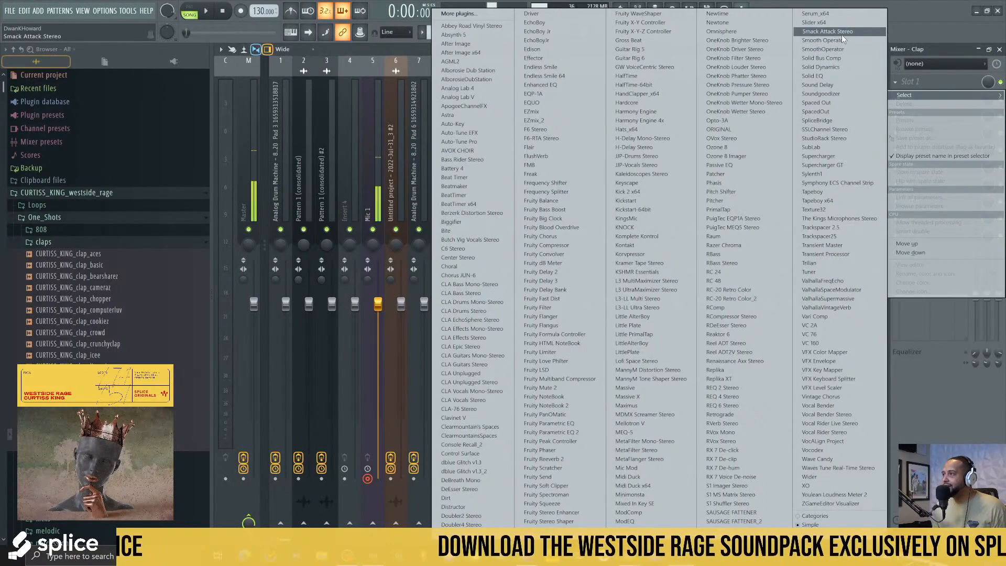
left_click(844, 33)
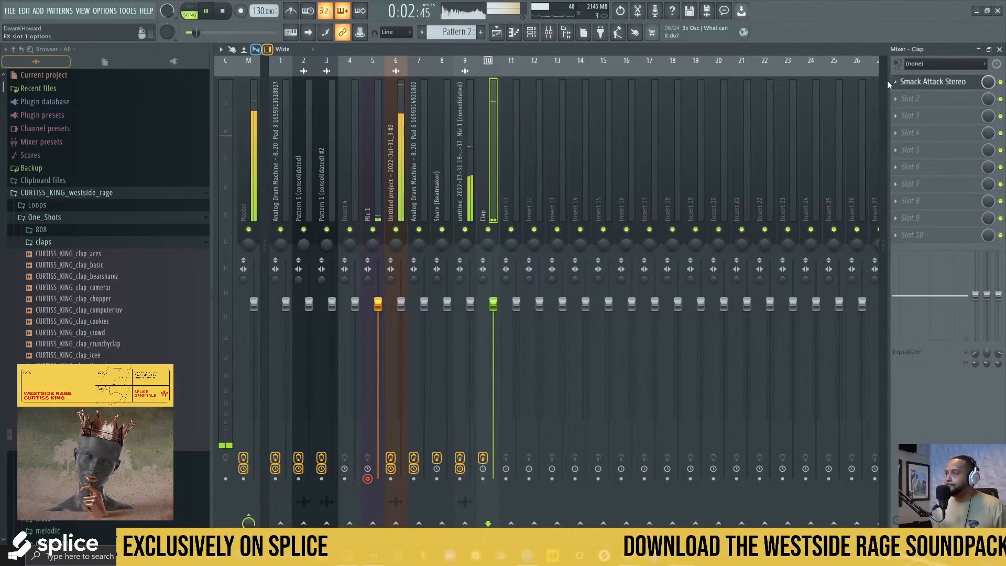
- Load KNOCK in slot 2 of the Clap mixer track and switch to its previous preset
left_click(922, 102)
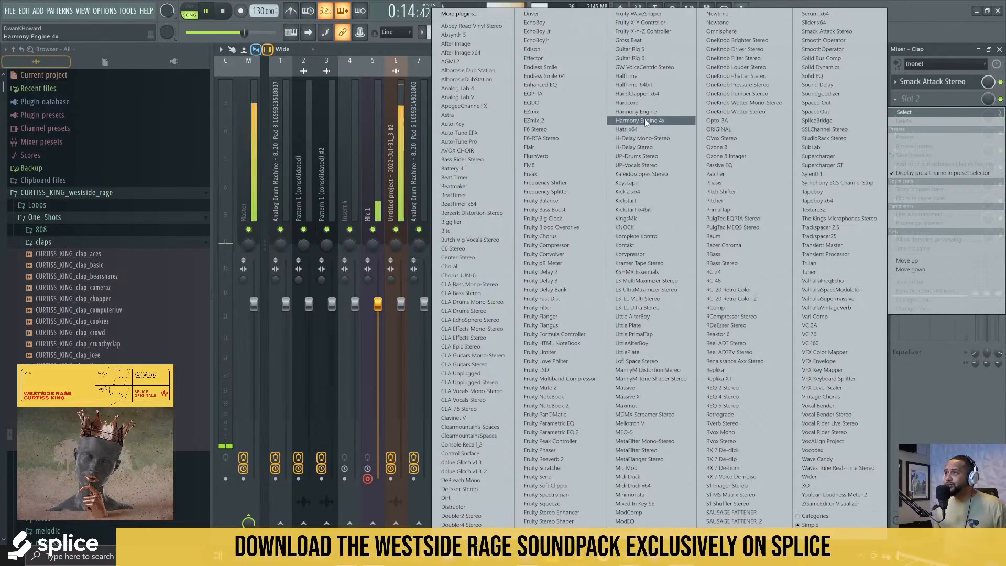
left_click(635, 228)
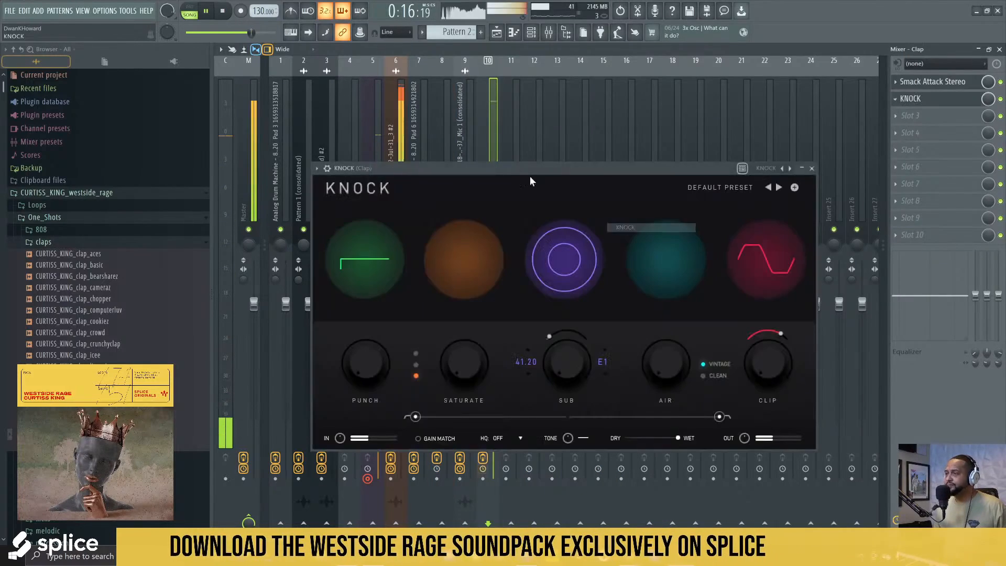
left_click(768, 188)
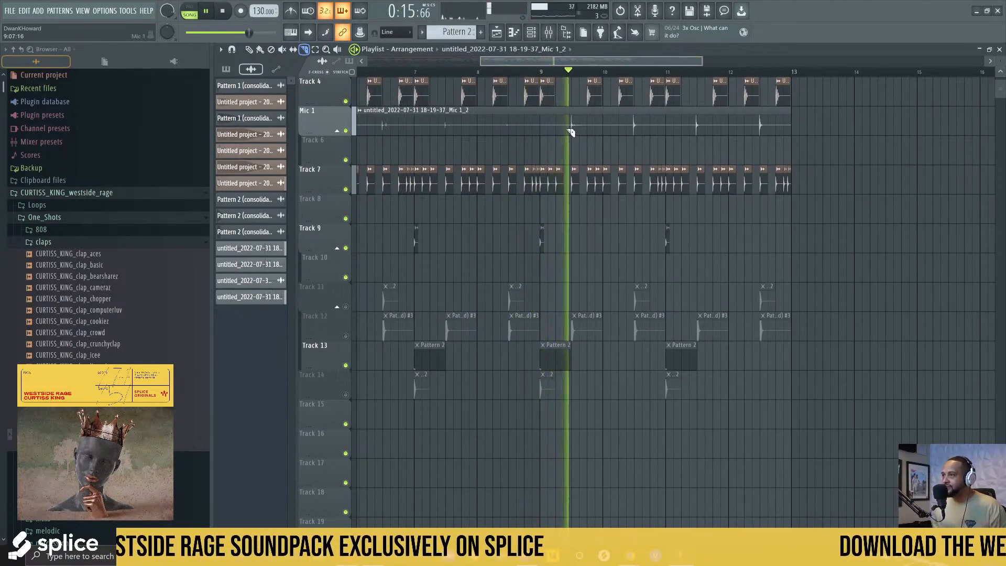
- Slice the Mic 1 recording around its hits between bars 10 and 12, undo the last edits and stop playback
left_click(627, 129)
left_click(644, 128)
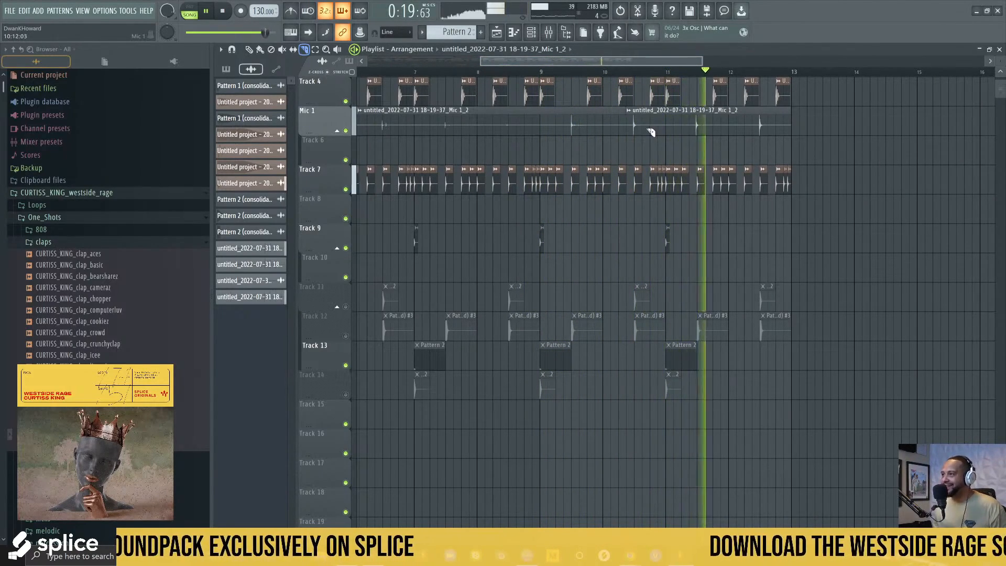
left_click(687, 133)
left_click(715, 134)
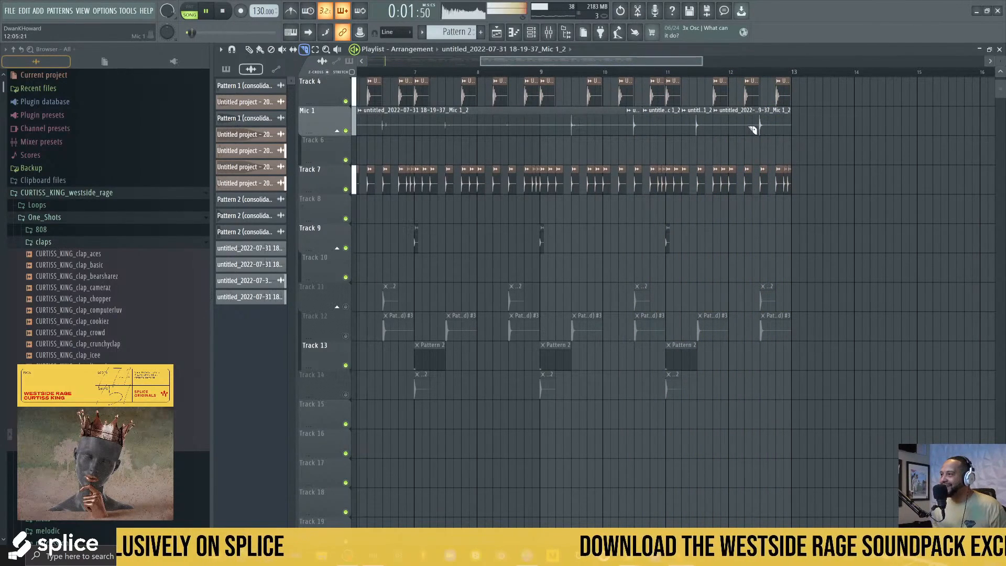
key("ctrl+z")
key("space")
key("ctrl+z")
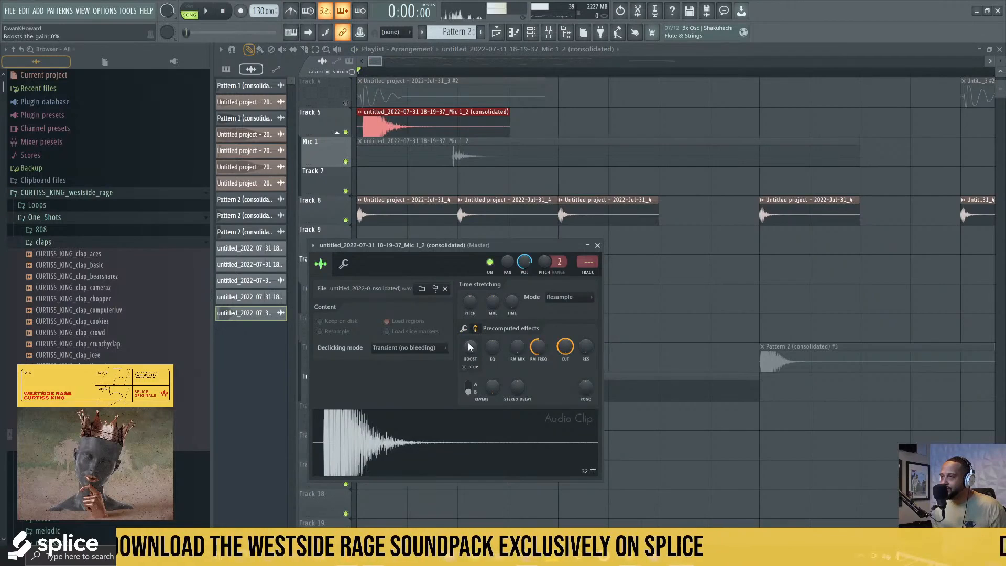
- Show the precomputed sample options of the consolidated Mic 1_2 clip and adjust its sample start to trim the silent beginning
left_click(474, 329)
left_click_drag(477, 387, 477, 396)
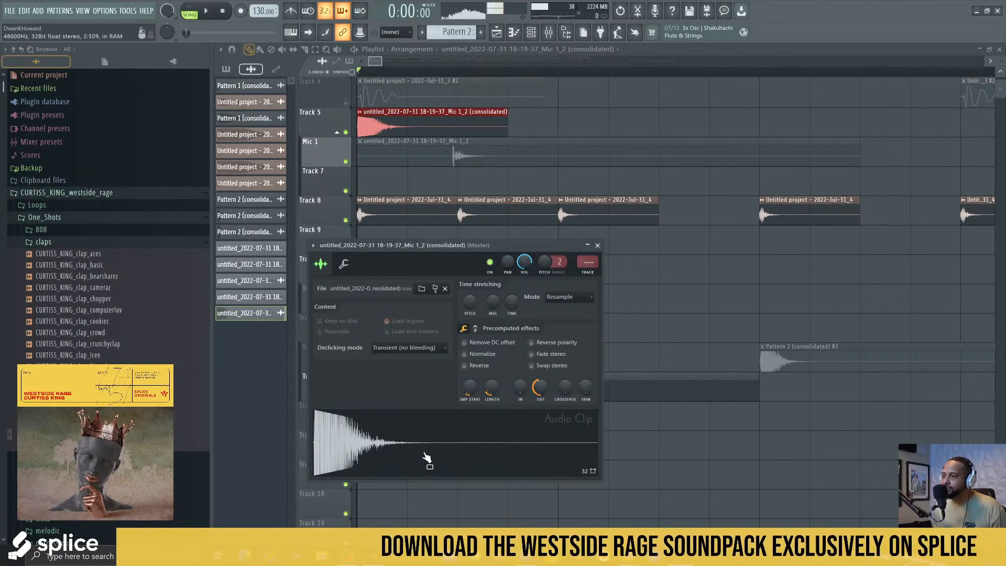
- Set the snap to Line and place the consolidated Mic 1_2 clip on the third beat of bars 1 and 2 on Track 5
left_click_drag(450, 124, 462, 125)
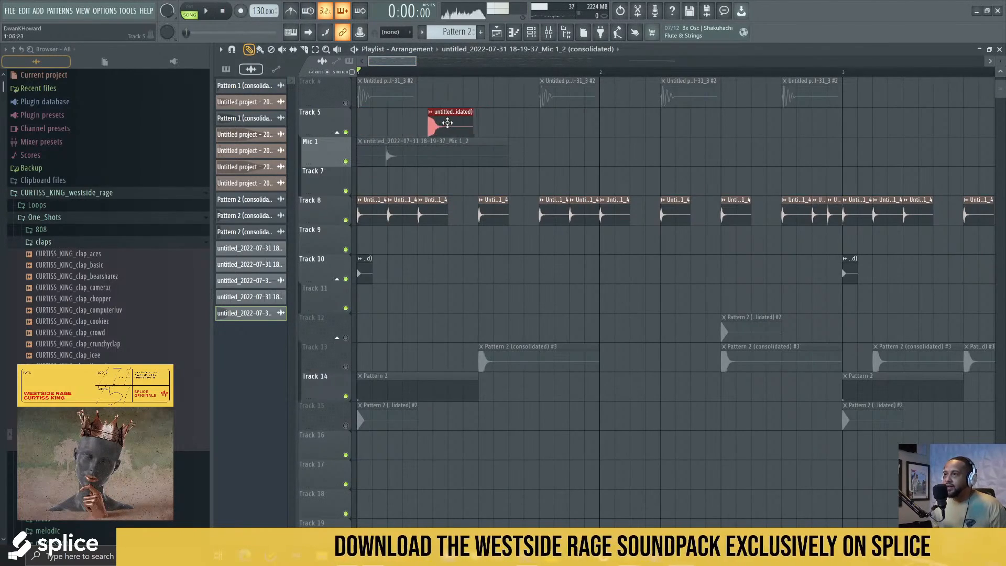
key("ctrl+z")
left_click(403, 36)
left_click(398, 44)
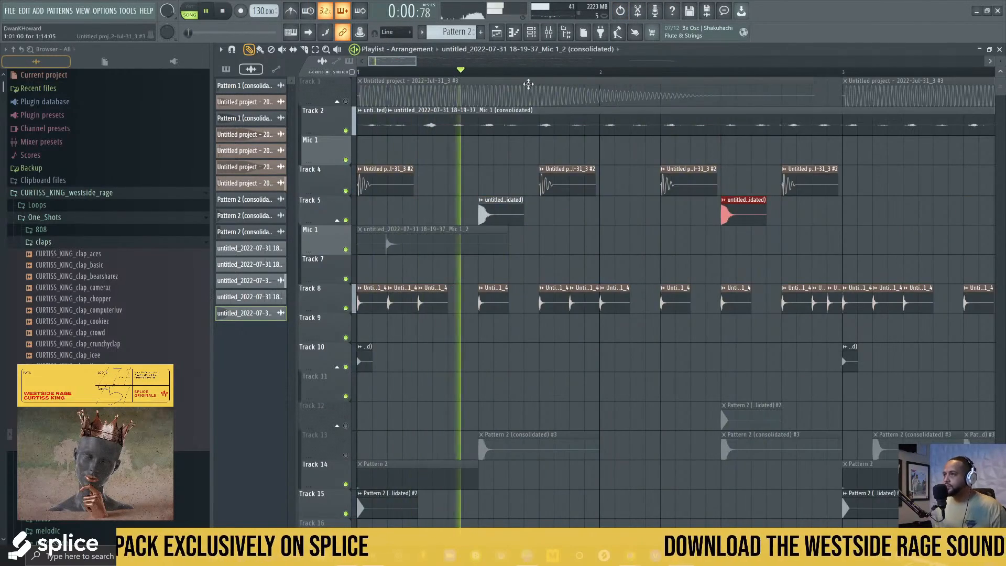
left_click_drag(731, 224, 560, 224)
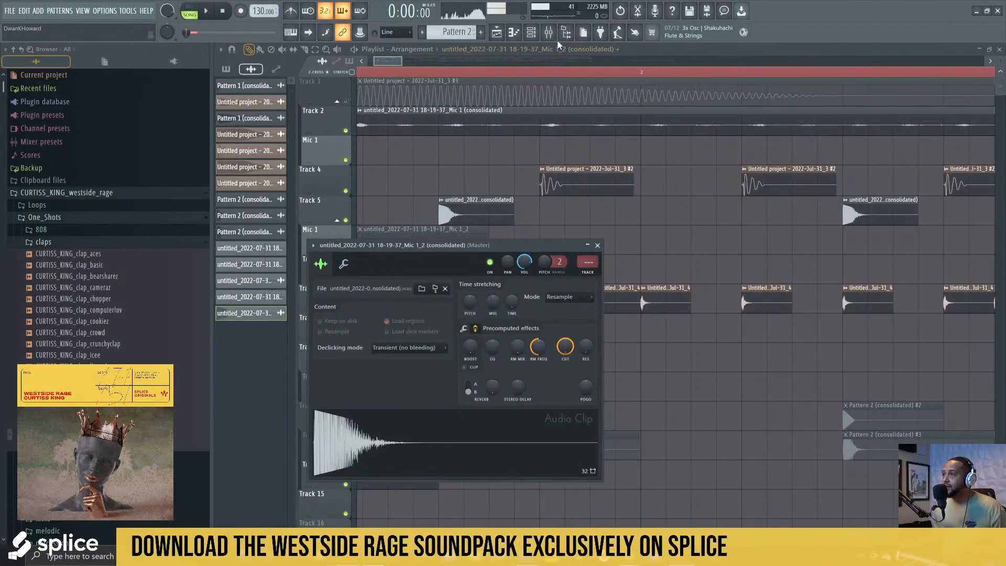
- Route the consolidated Mic 1_2 clip to mixer track 11
left_click(550, 32)
right_click(506, 207)
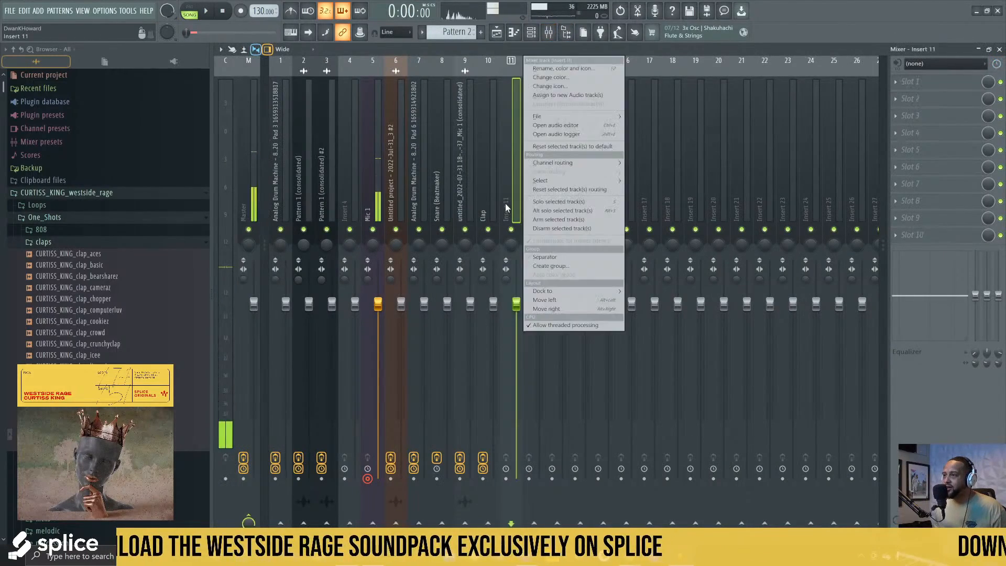
left_click(637, 163)
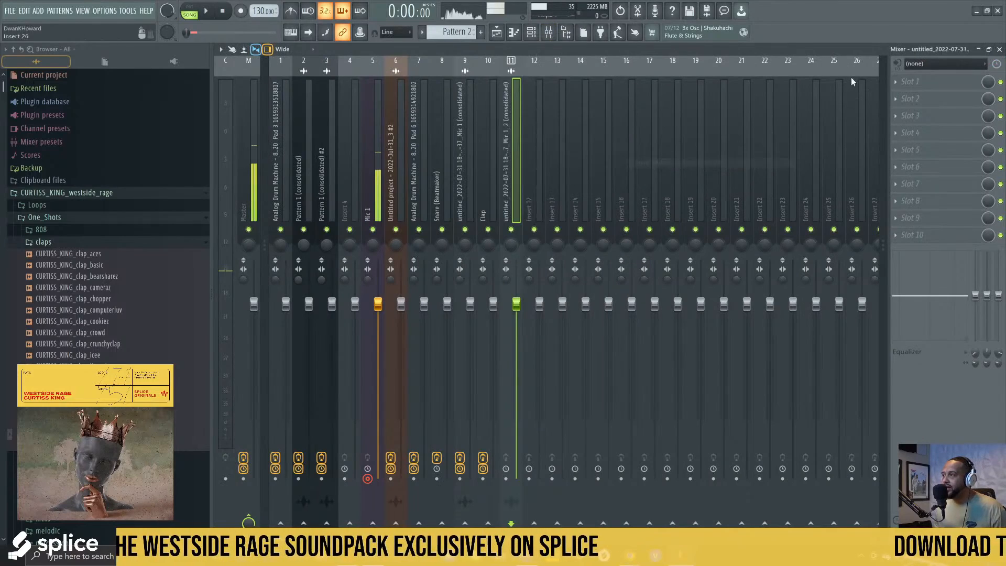
- Load Texture32 in slot 1 of mixer track 11 and switch it to the CURTISS TEXTURE 1 preset
left_click(912, 82)
mouse_move(904, 95)
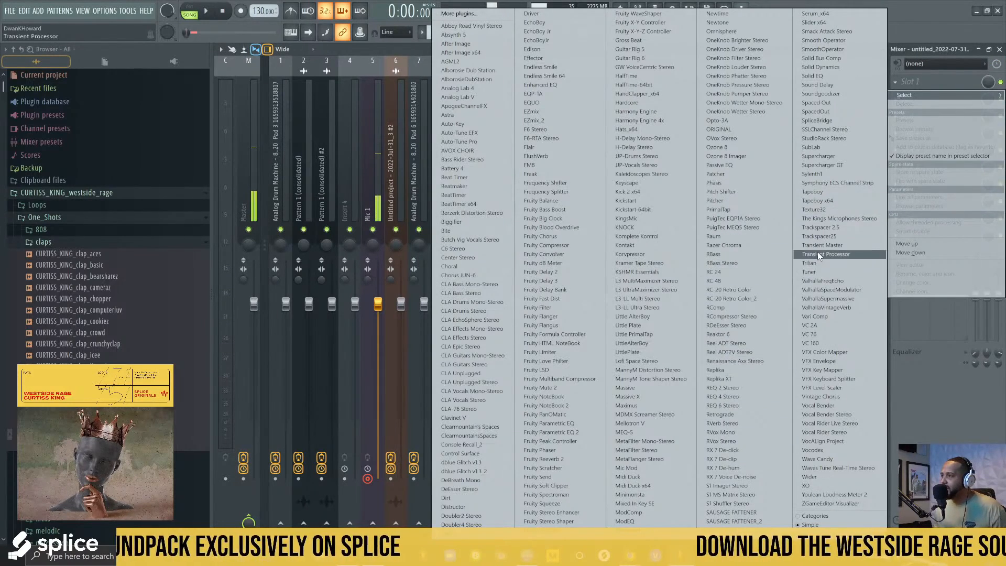
left_click(814, 209)
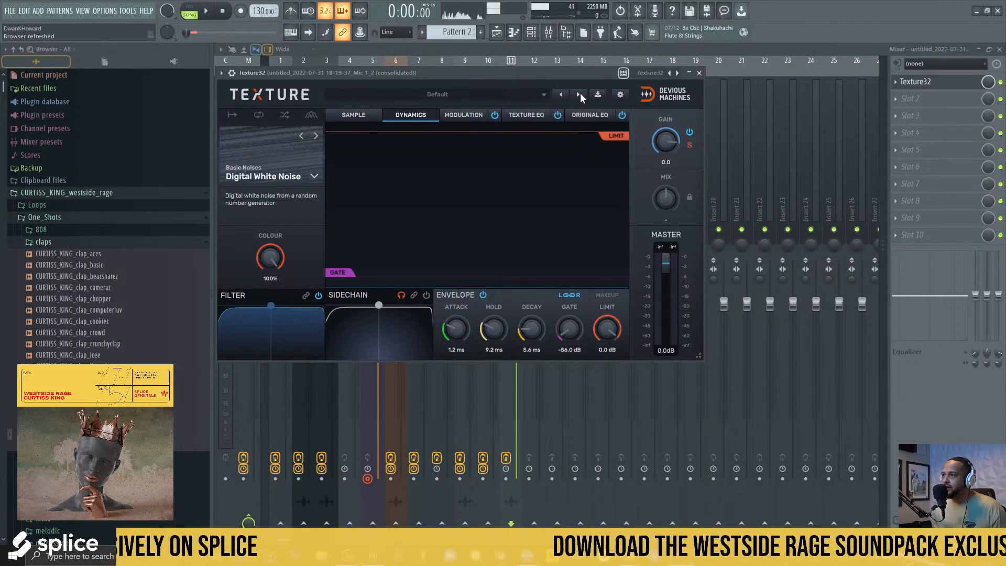
left_click(578, 94)
left_click(666, 109)
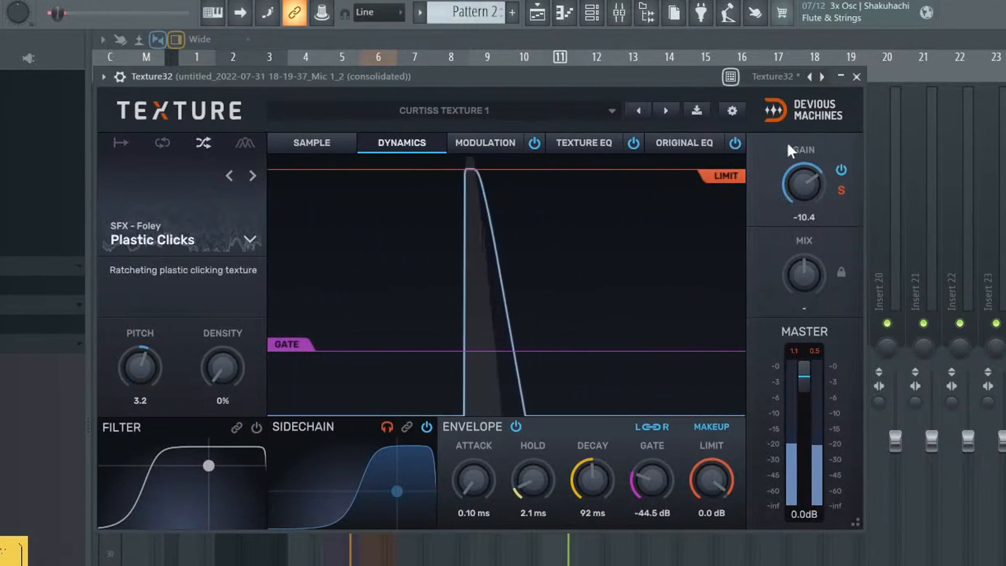
- Compare the Texture mix at 100 Wet and 100 Dry, and set it to 23 Dry
left_click_drag(820, 257, 820, 220)
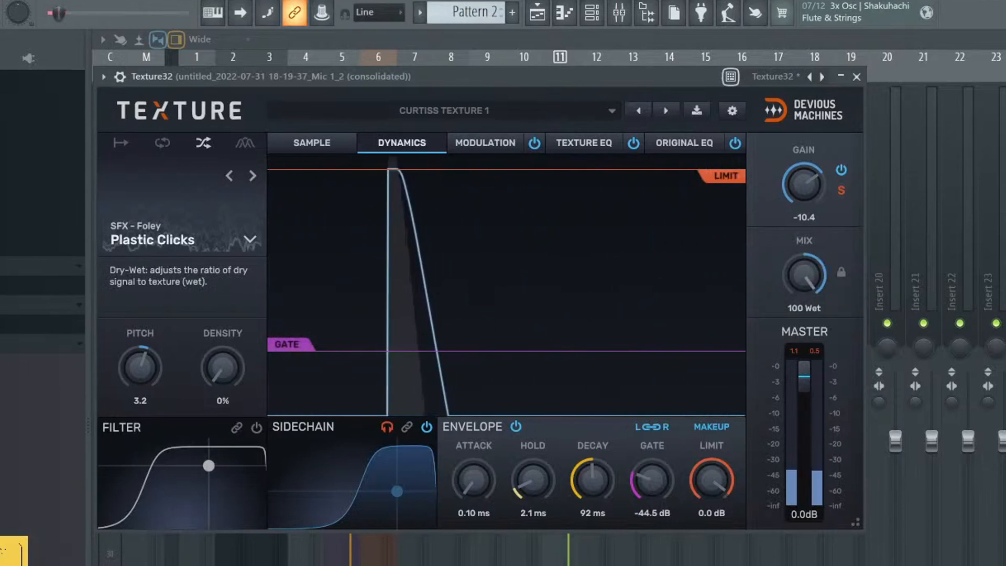
left_click_drag(804, 275, 804, 346)
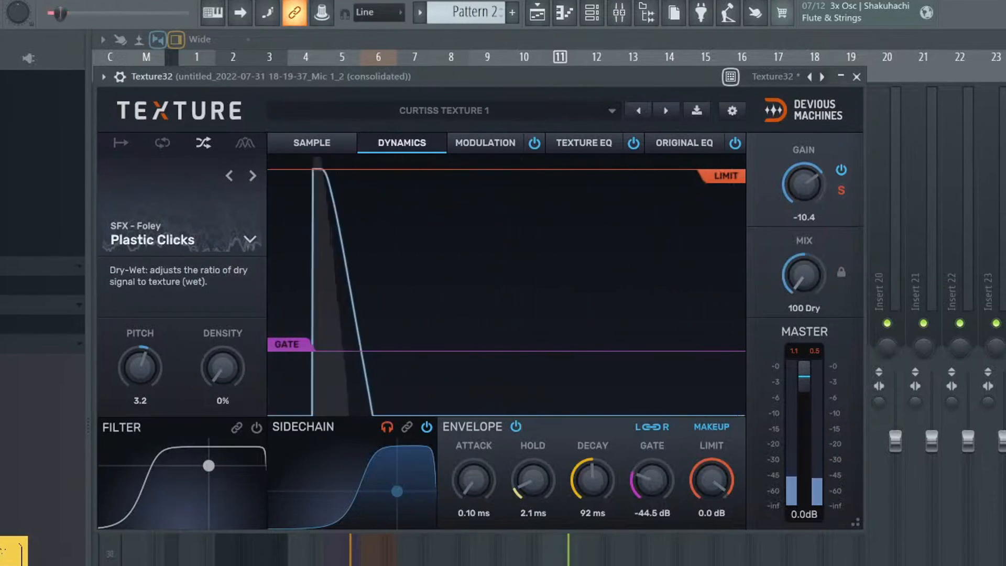
mouse_move(804, 275)
left_mouse_down()
mouse_move(804, 251)
mouse_move(805, 278)
left_mouse_up()
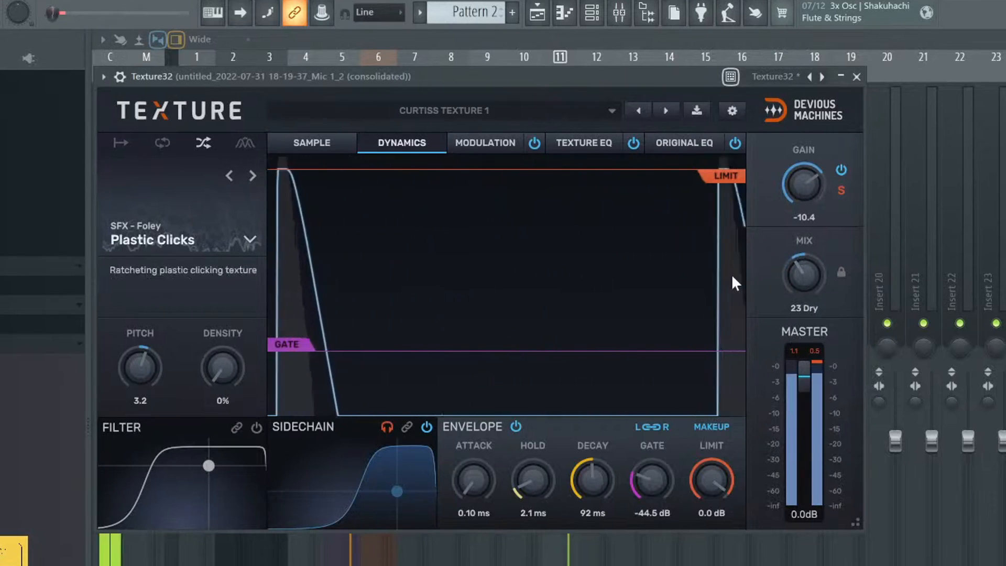
- Set the Texture pitch to 10.7, the gain to -7.9 and the mix to 16 Wet
left_click_drag(150, 371, 151, 351)
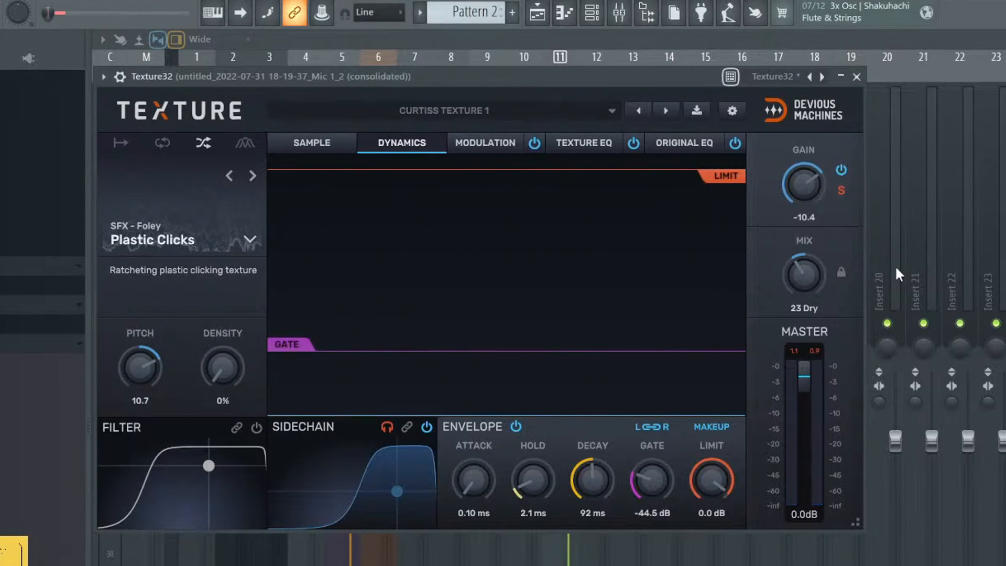
left_click_drag(804, 274, 804, 236)
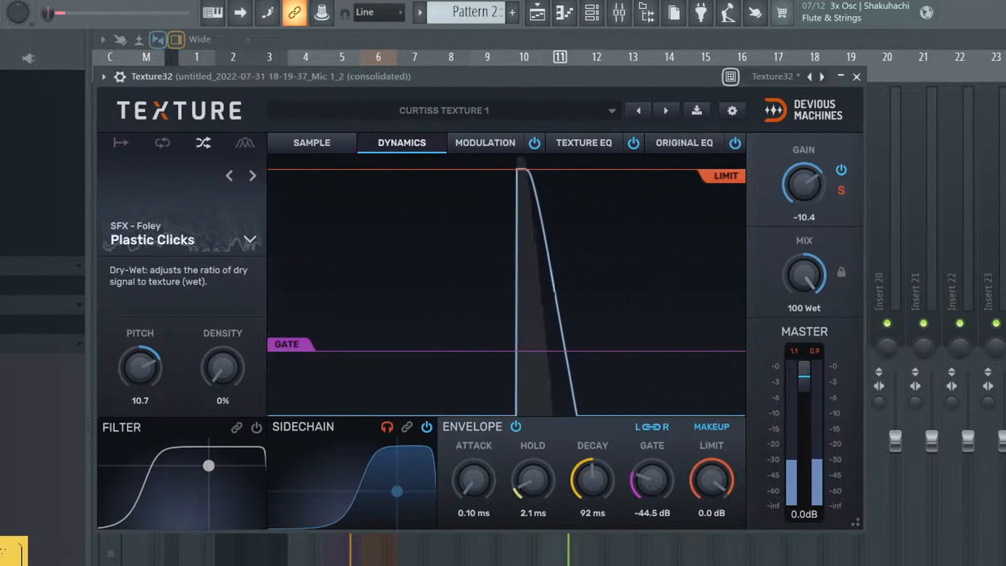
mouse_move(814, 192)
left_mouse_down()
mouse_move(815, 169)
mouse_move(814, 185)
left_mouse_up()
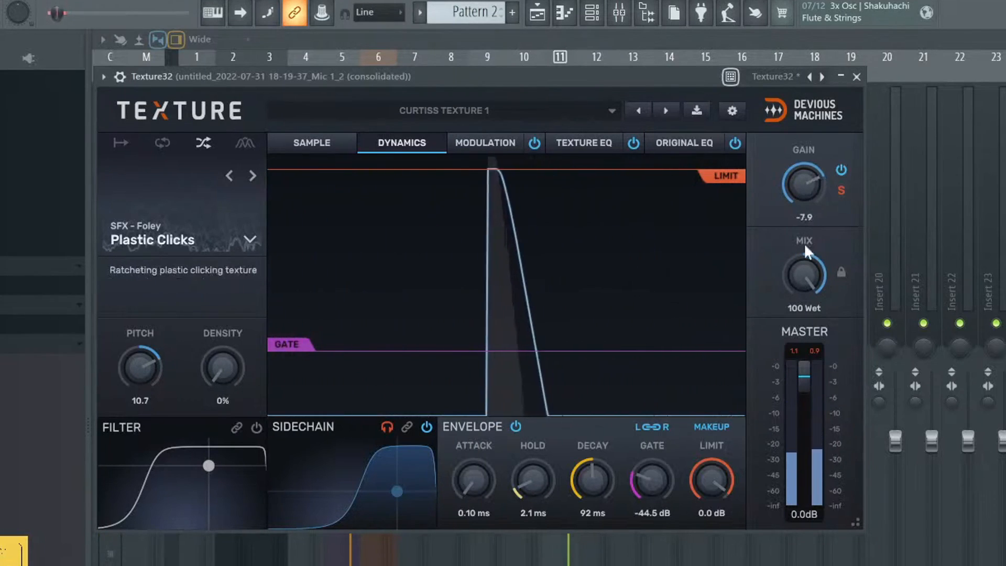
scroll(801, 268, "down", 10)
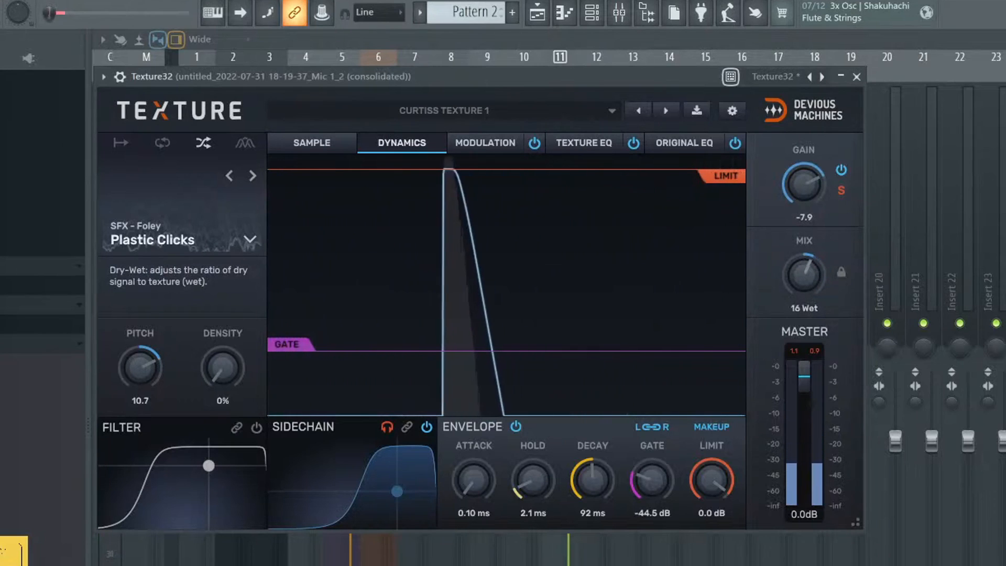
scroll(799, 270, "down", 1)
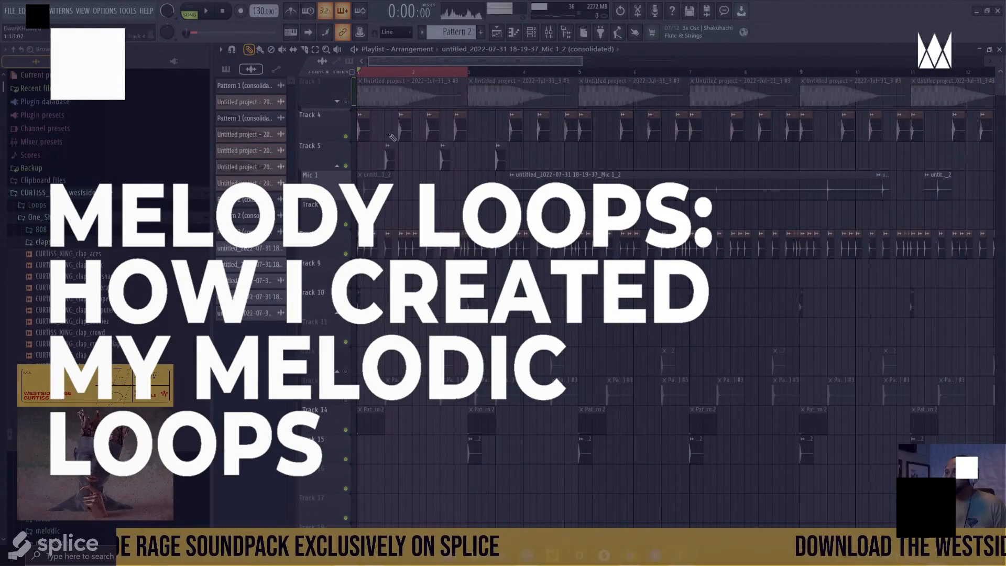
- Show the pattern list in the playlist and add an Astra instrument channel for Pattern 3
scroll(524, 235, "down", 3)
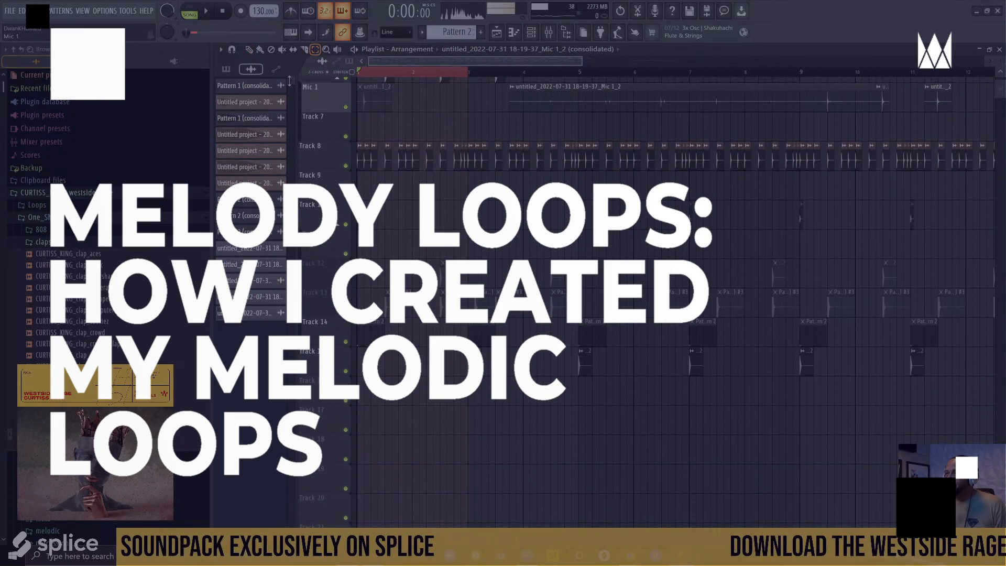
left_click(226, 69)
left_click(251, 537)
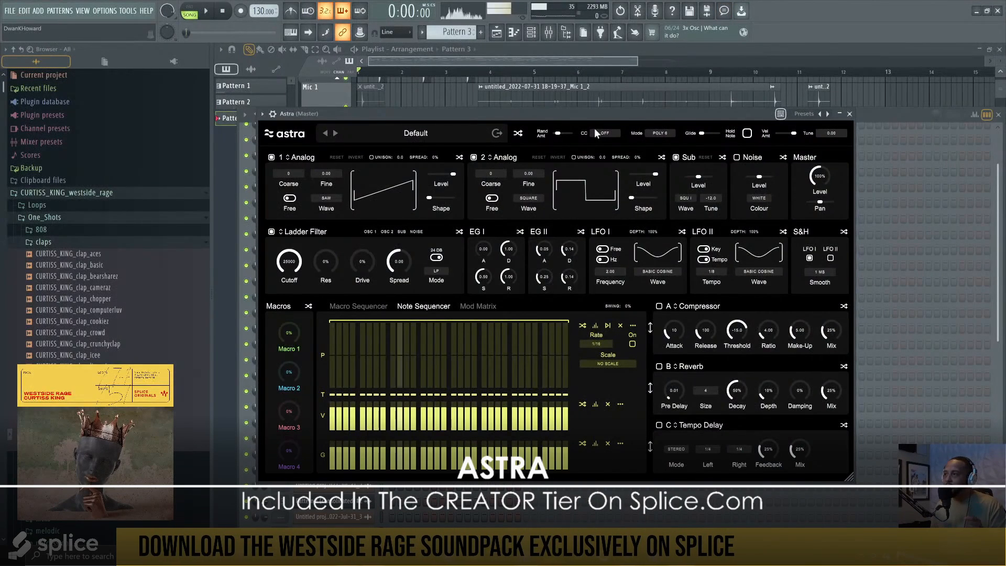
- Browse Astra's From Splice preset bank and try Pad - London Blake, Pad - Ju Know and Pad - Frequency
left_click(451, 128)
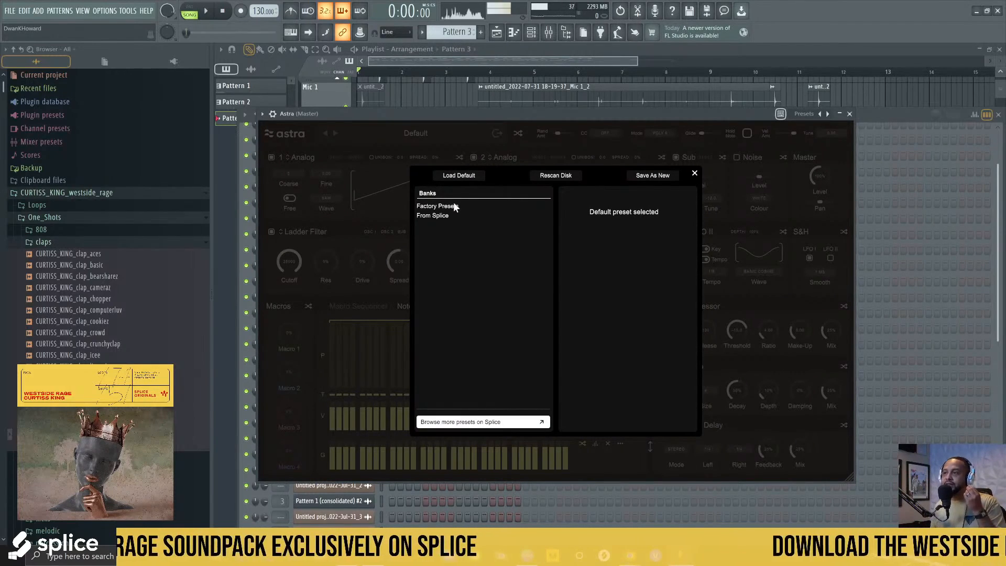
left_click(448, 207)
scroll(662, 301, "down", 10)
left_click(595, 251)
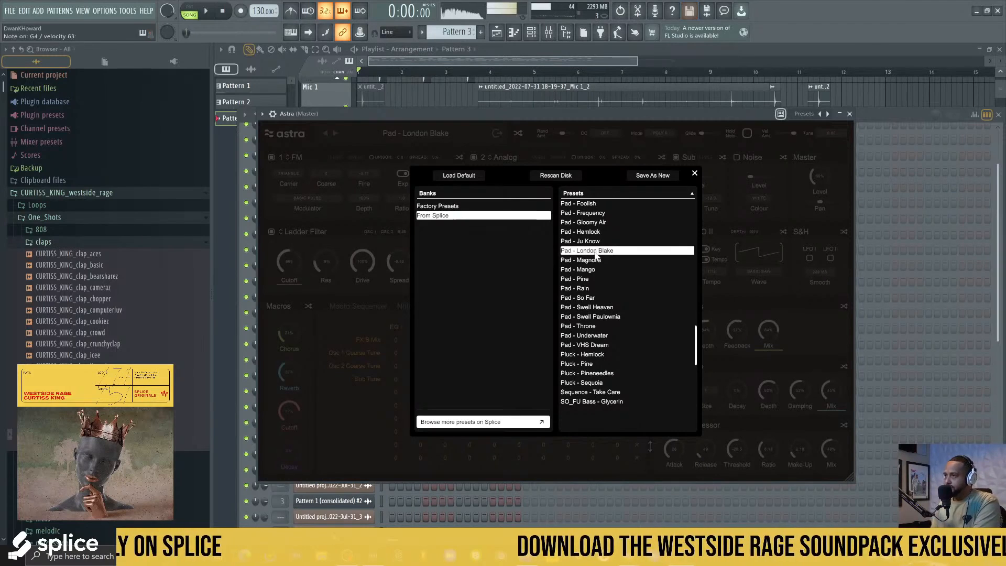
left_click(584, 241)
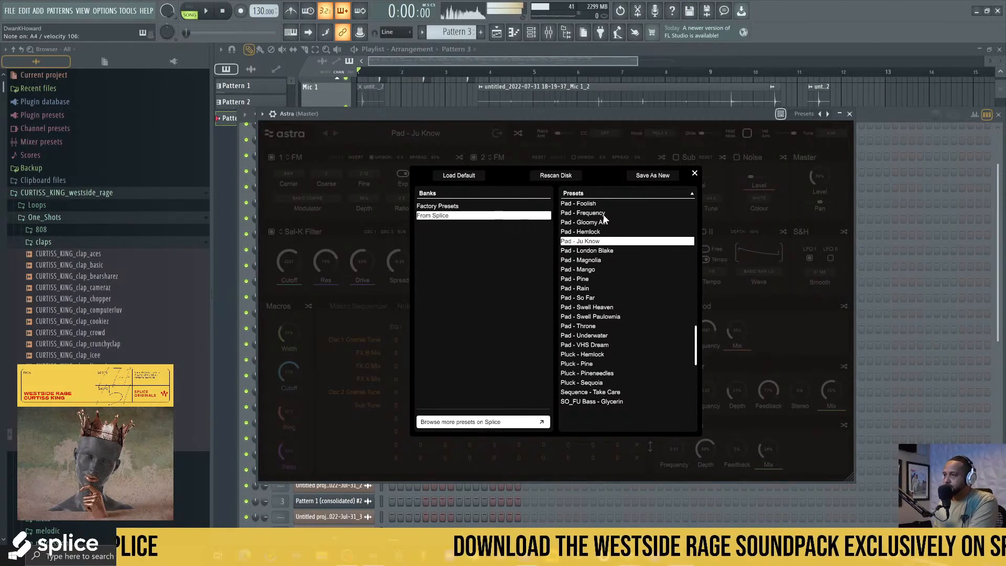
left_click(602, 214)
scroll(633, 286, "up", 3)
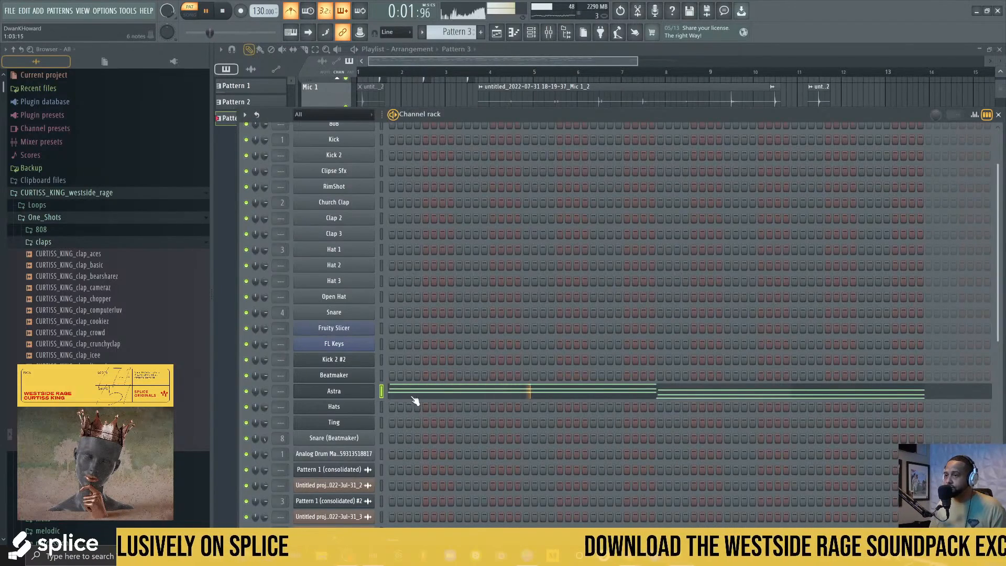
- Select the second chord's notes in the Astra piano roll and return to the channel rack
left_click(413, 398)
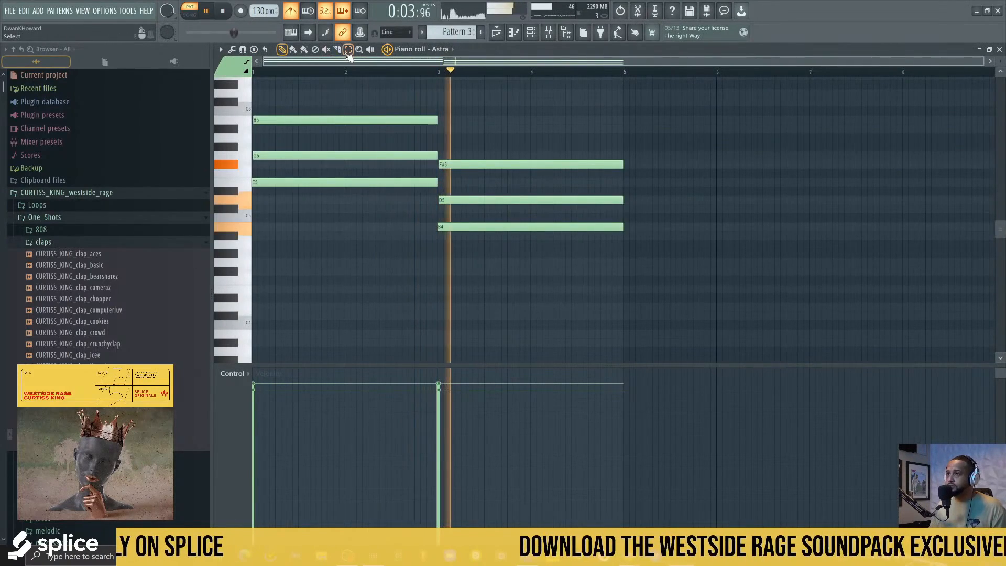
left_click(348, 50)
left_click_drag(489, 124, 507, 352)
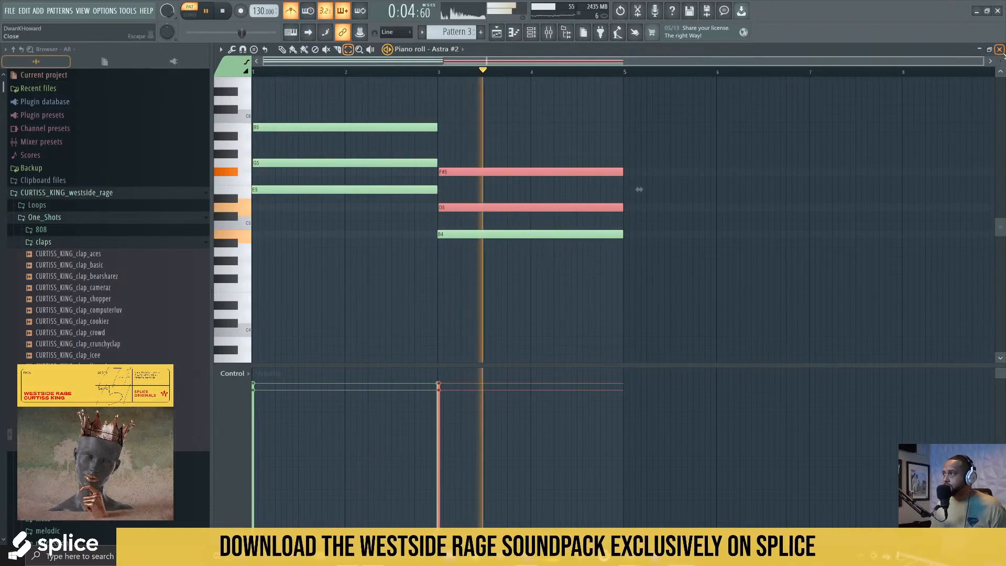
left_click(999, 50)
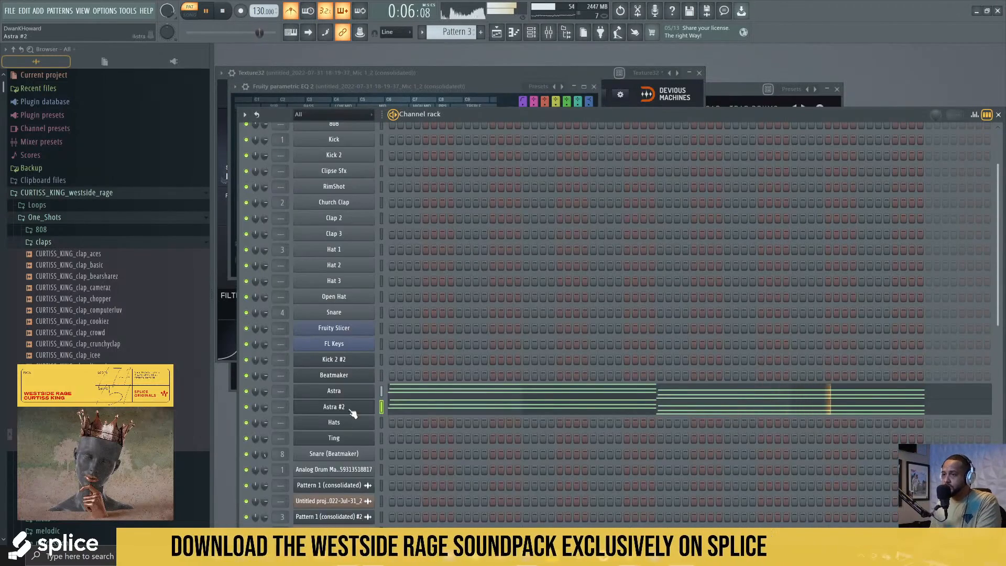
- Add a third Astra channel below Astra #2 and close its melody's piano roll
right_click(377, 403)
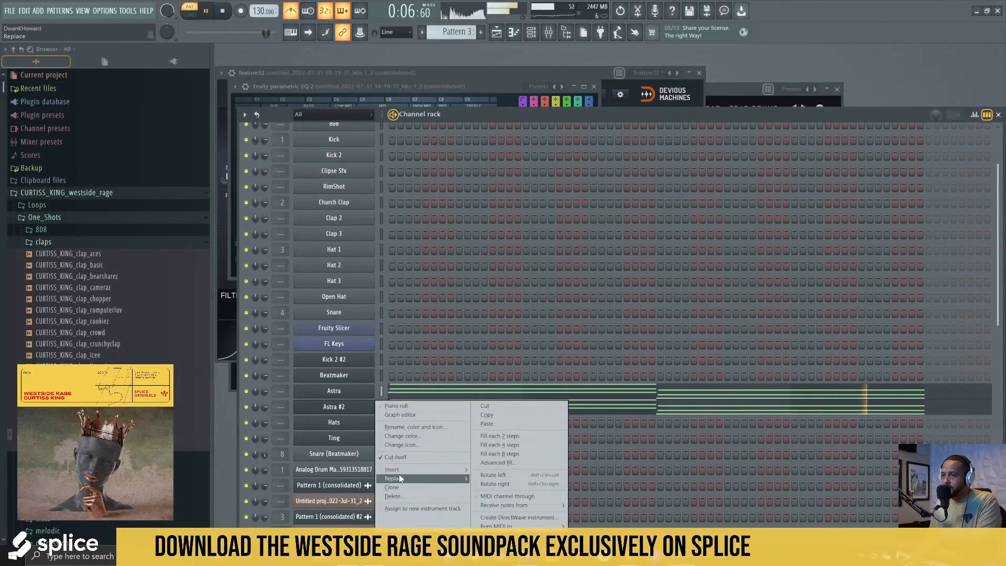
left_click(398, 473)
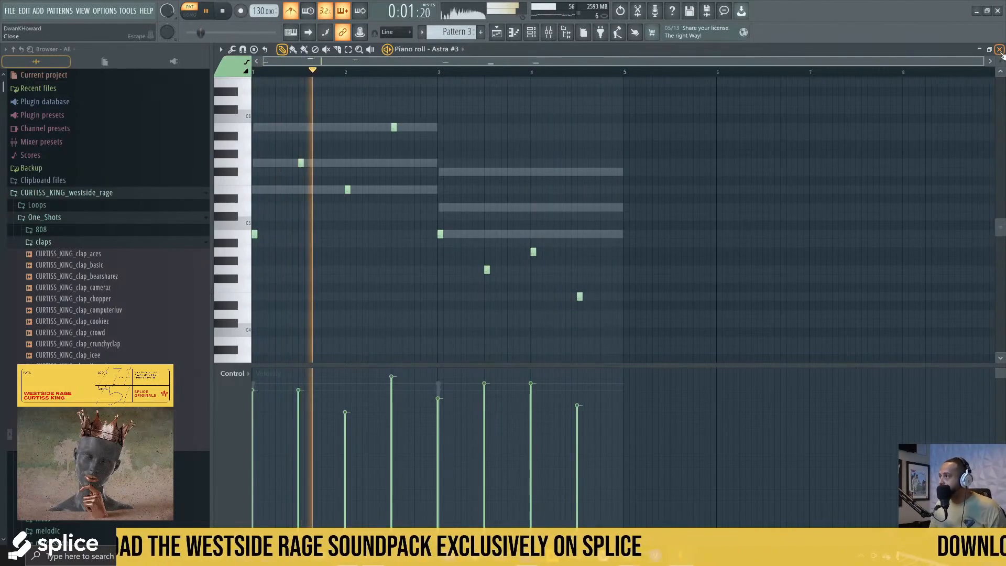
left_click(1000, 49)
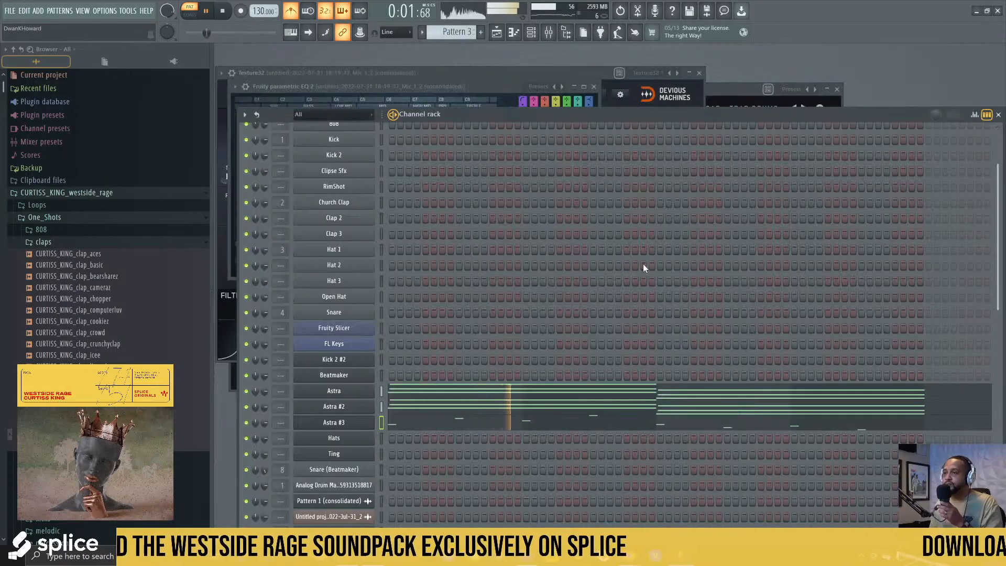
- Return to the playlist and take Pattern 3 from the pattern list into the arrangement
right_click(320, 426)
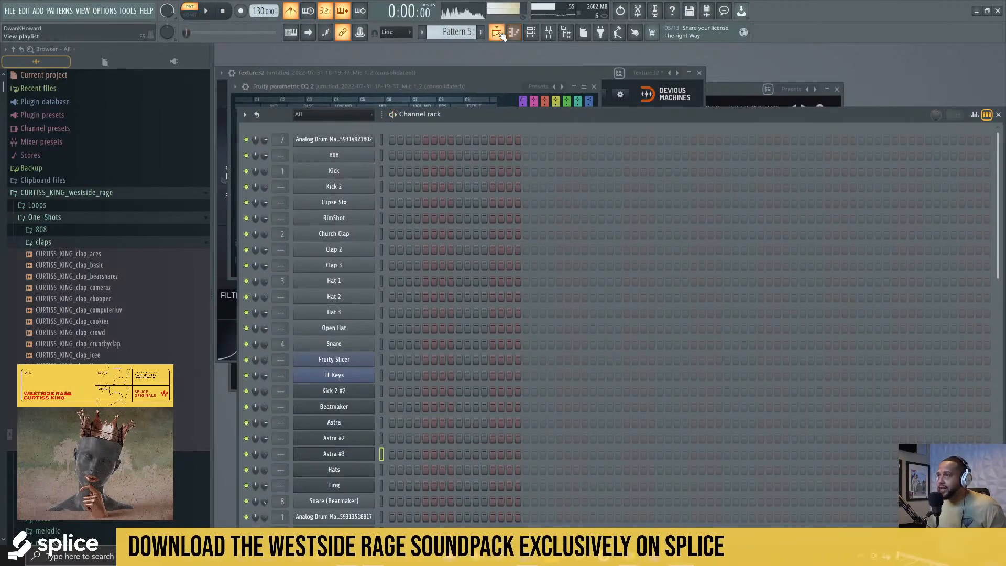
key("F6")
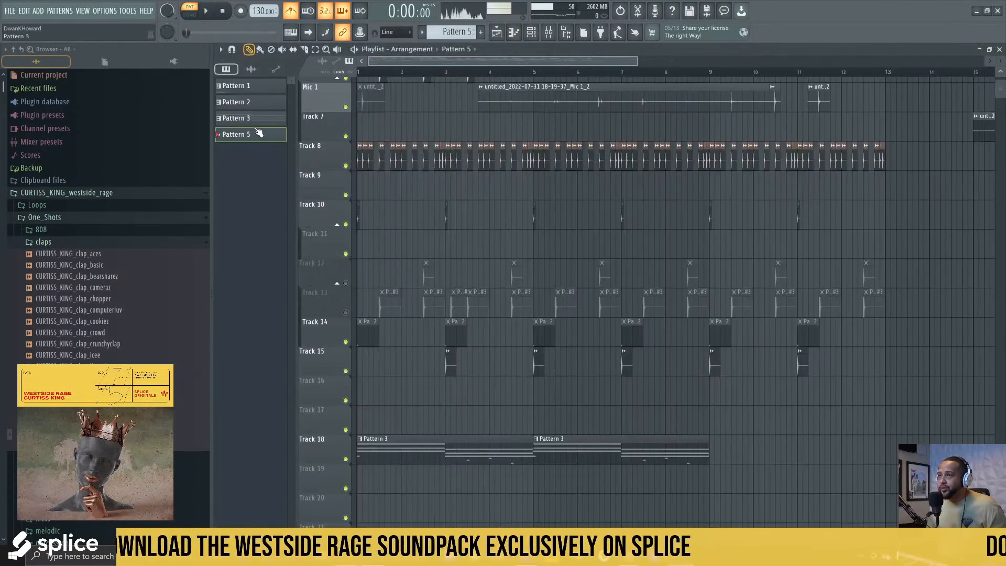
left_click_drag(243, 118, 429, 122)
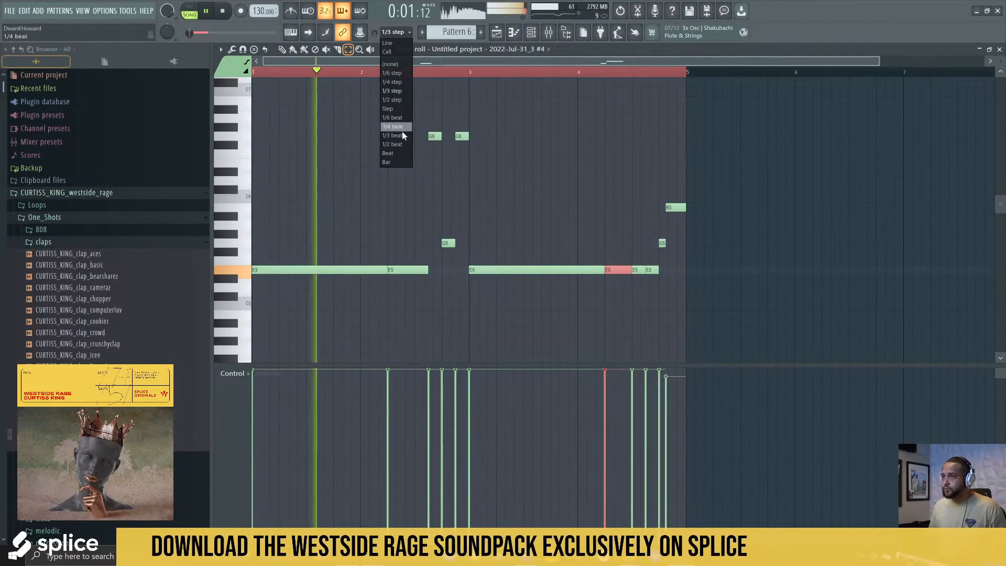
- Set the snap to 1/3 beat, chop the selected E5 note in bar 4 into three and raise the pieces an octave to E6
left_click(401, 131)
key("ctrl+u")
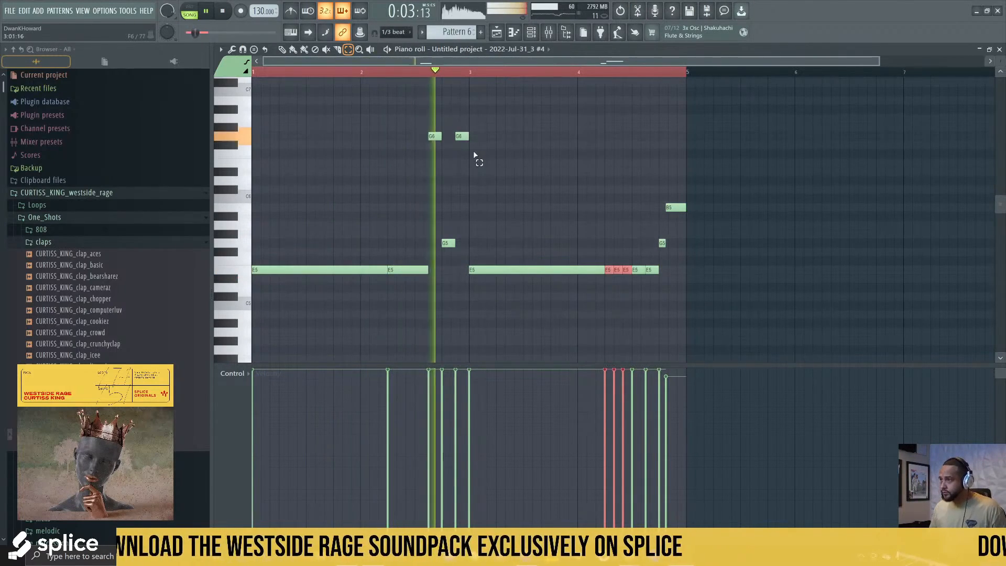
left_click(283, 50)
left_click_drag(617, 270, 618, 163)
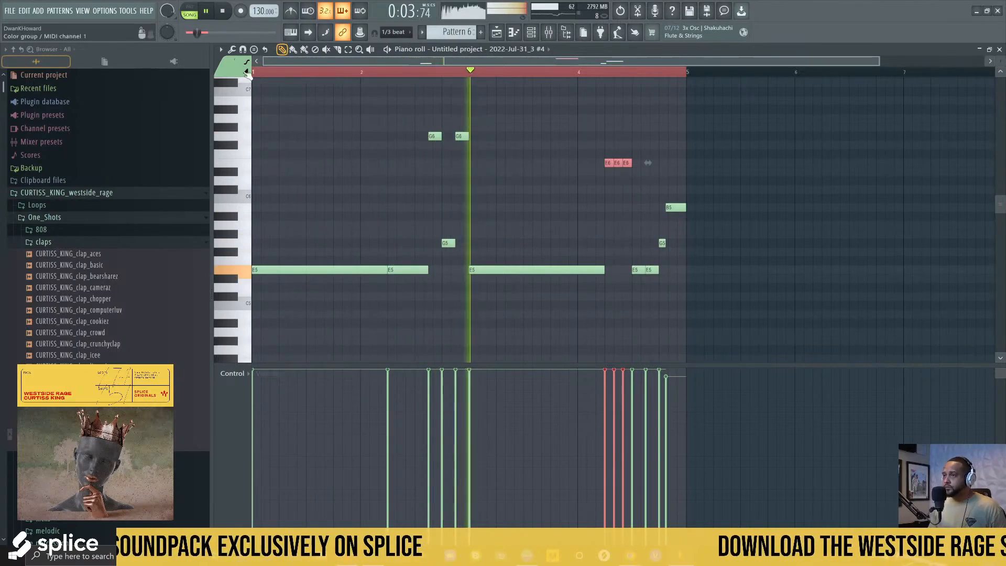
left_click(661, 242)
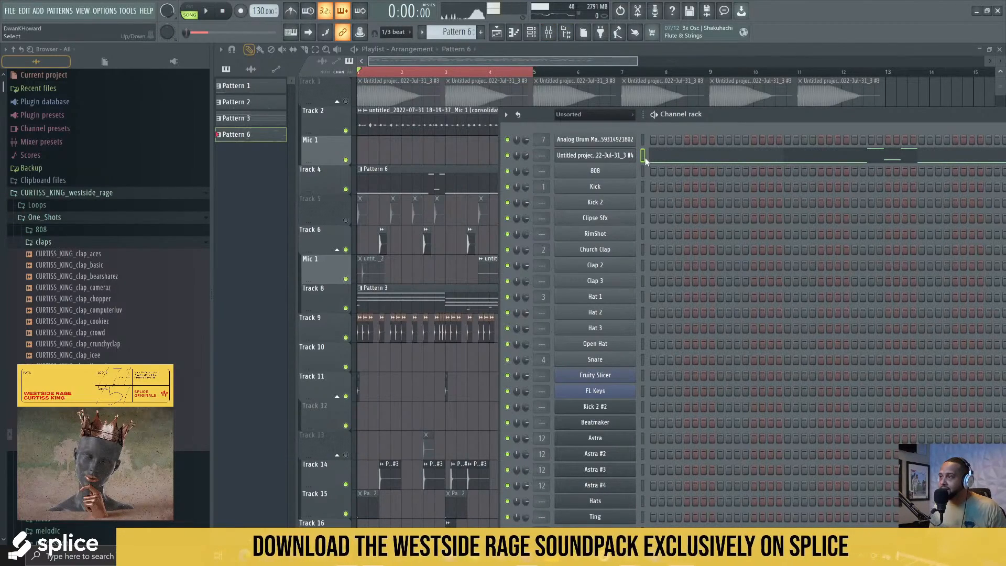
- Route the selected Untitled project #4 channel to mixer insert 13 and start playback
left_click(549, 32)
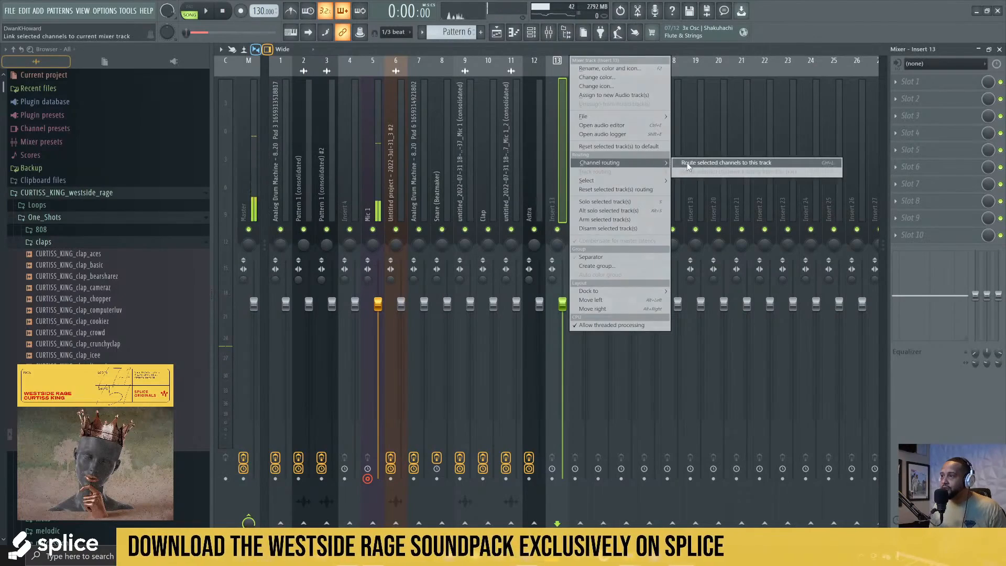
left_click(687, 163)
key("space")
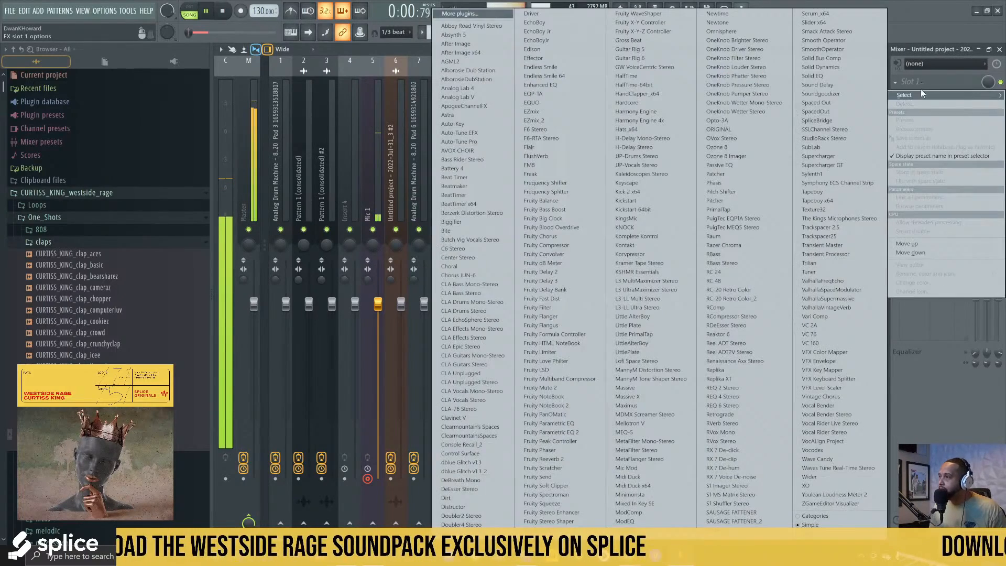
- Load SAUSAGE FATTENER in insert 13's first effect slot, add RBass in the second slot and adjust the effect settings
left_click(910, 81)
mouse_move(906, 95)
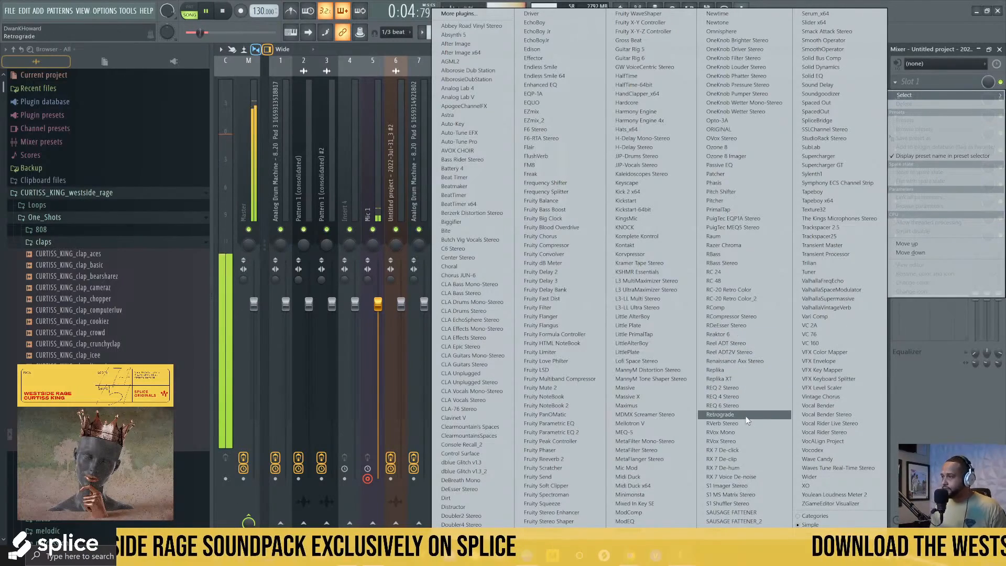
left_click(749, 512)
mouse_move(444, 216)
left_mouse_down()
mouse_move(443, 202)
mouse_move(443, 217)
left_mouse_up()
left_click_drag(556, 256, 545, 189)
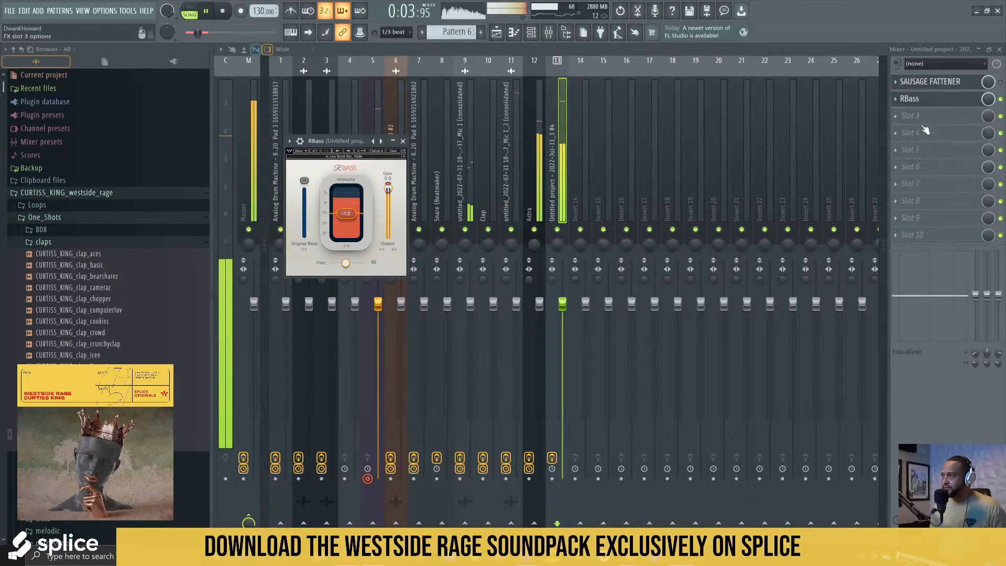
- Open the Untitled project #4 channel's melody, and add MannyM Distortion Stereo to the third effect slot of insert 13
left_click(1000, 50)
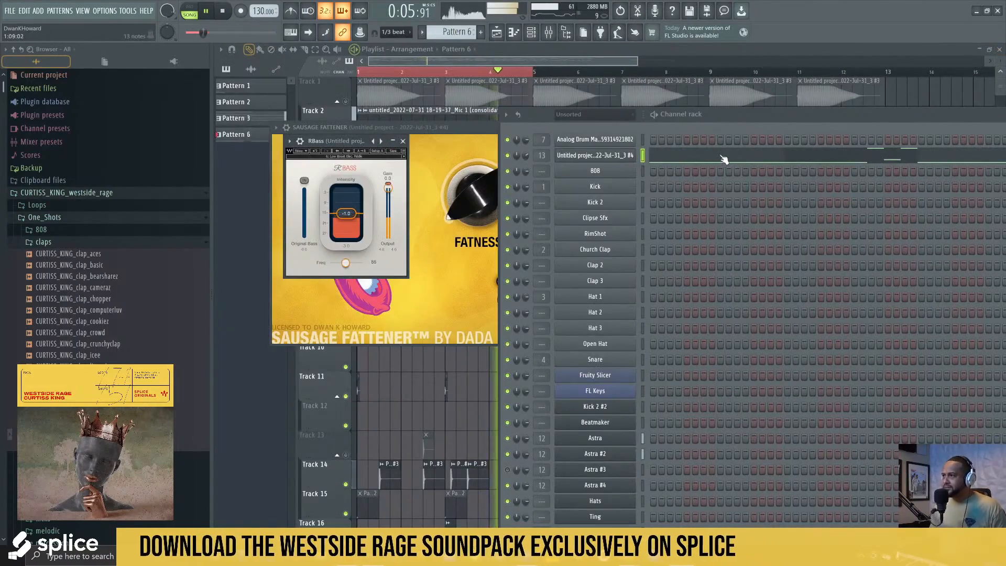
left_click(724, 156)
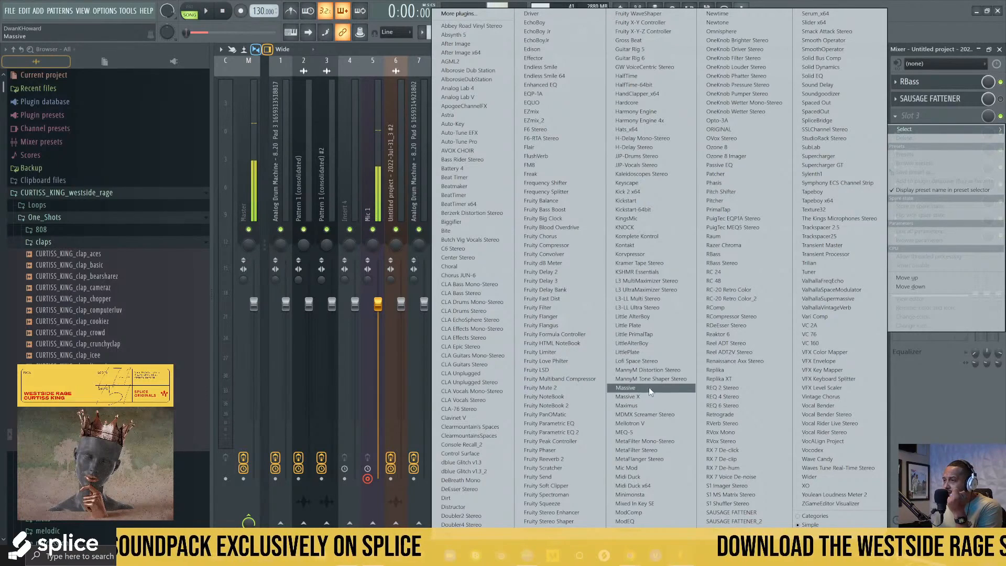
left_click(636, 371)
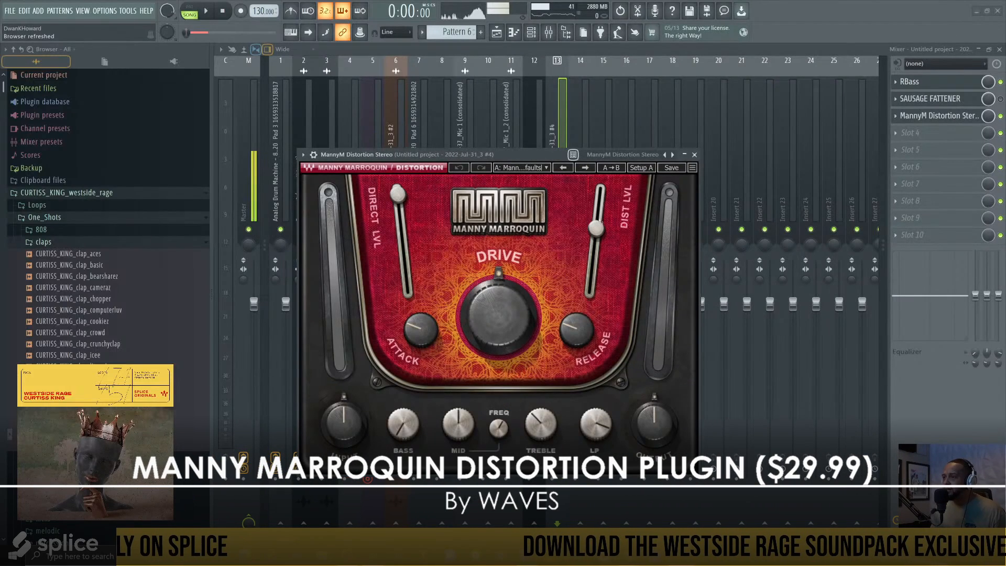
- Play the arrangement and step the MannyM Distortion presets forward through Full Reset to the MM bass preset
left_click(208, 11)
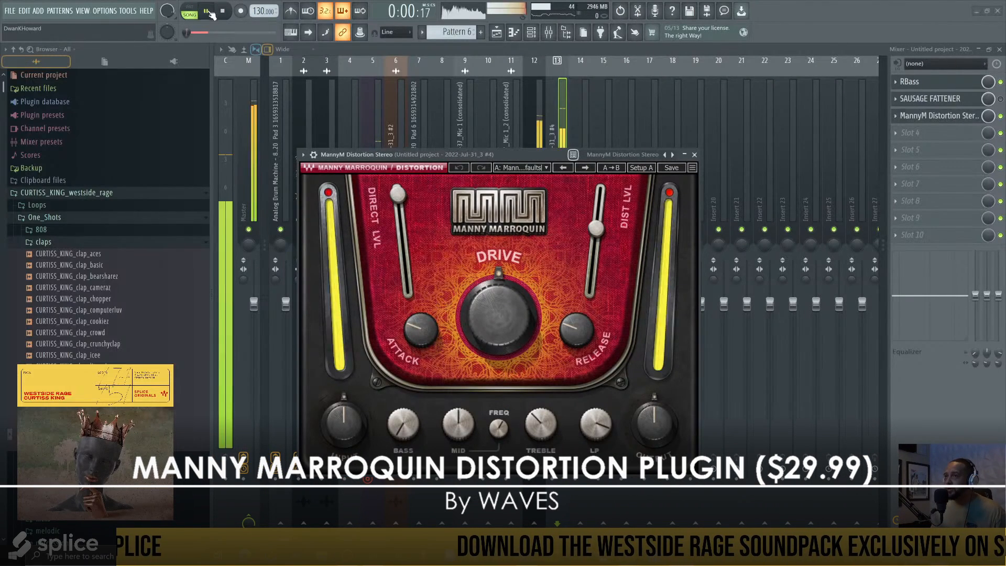
left_click(585, 168)
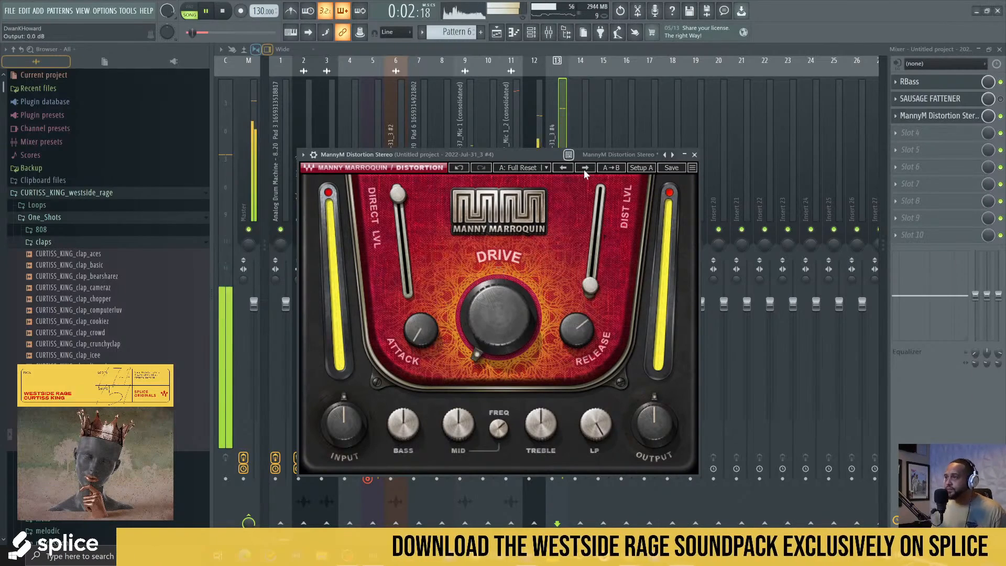
left_click(584, 168)
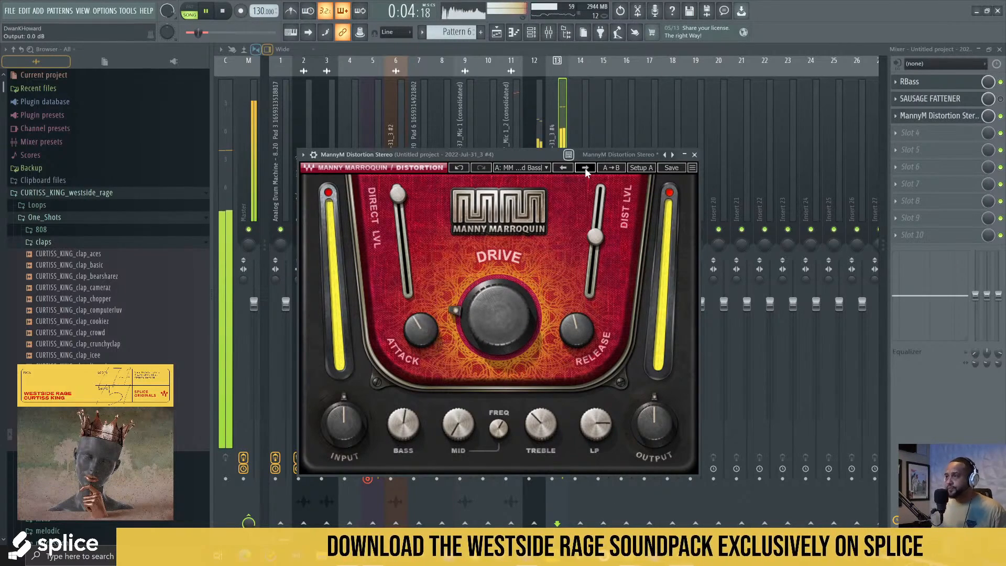